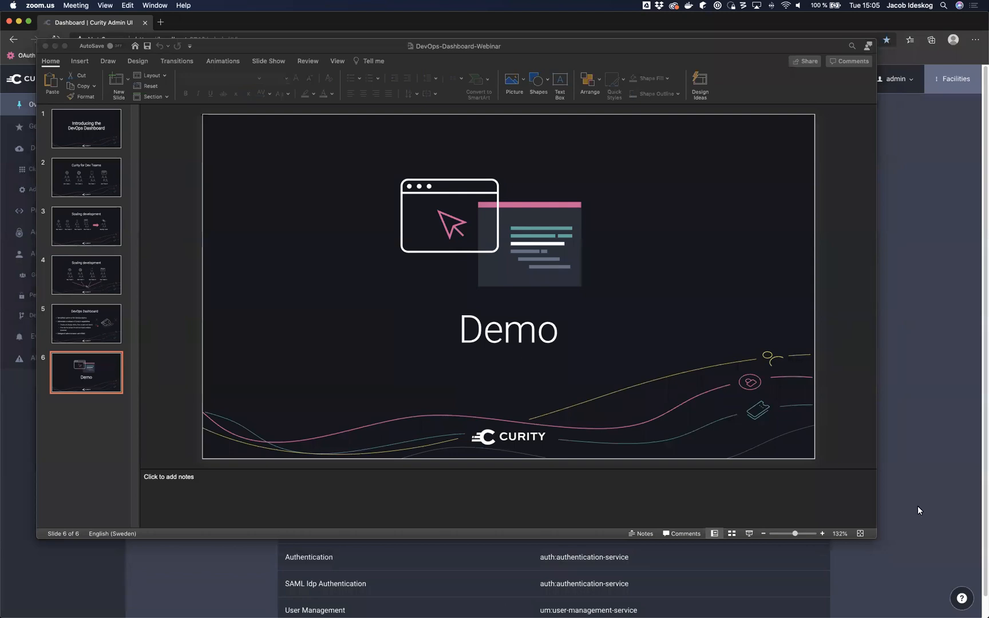
Step: Bring the Curity Admin UI window in front of the presentation slides
{"action": "left_click", "coordinate": [951, 362]}
{"action": "scroll", "coordinate": [609, 221], "scroll_direction": "down", "scroll_amount": 1}
{"action": "scroll", "coordinate": [619, 223], "scroll_direction": "up", "scroll_amount": 1}
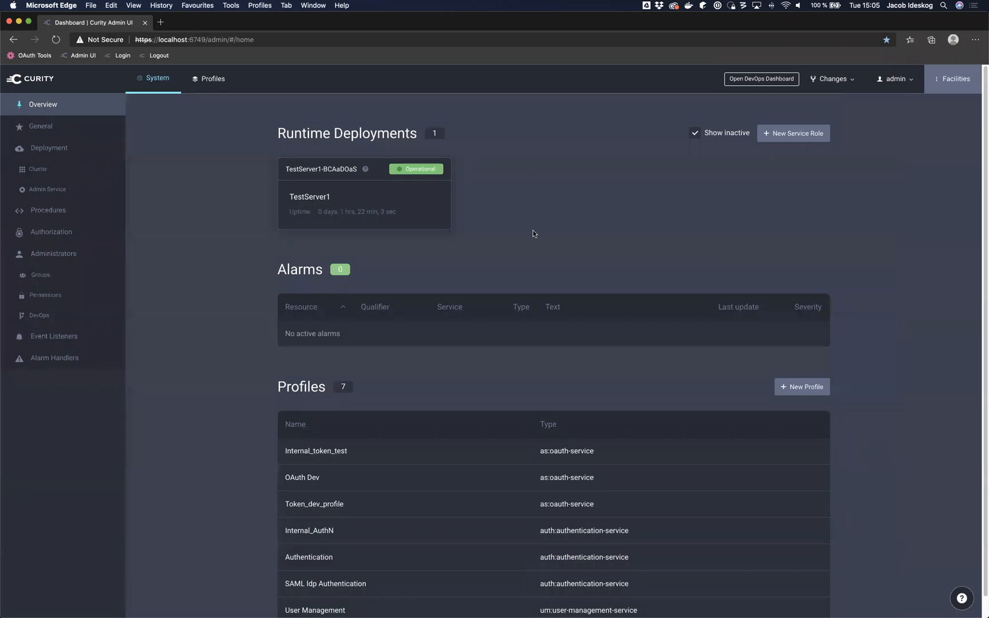
Step: Show the Profiles page and browse its Authentication, OAuth Dev and User Management profile groups
{"action": "left_click", "coordinate": [208, 86]}
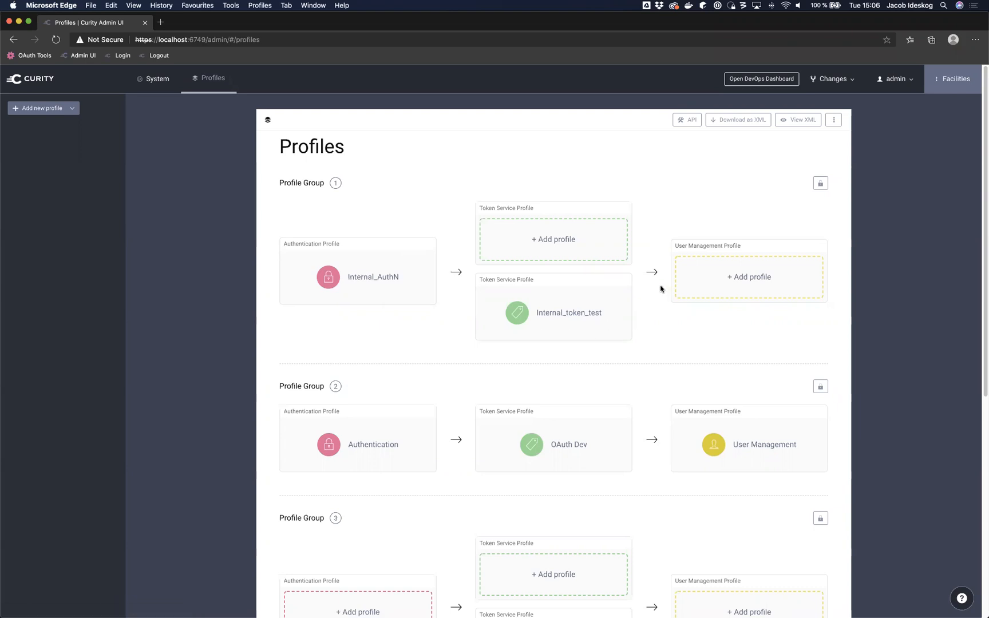
{"action": "scroll", "coordinate": [661, 289], "scroll_direction": "down", "scroll_amount": 3}
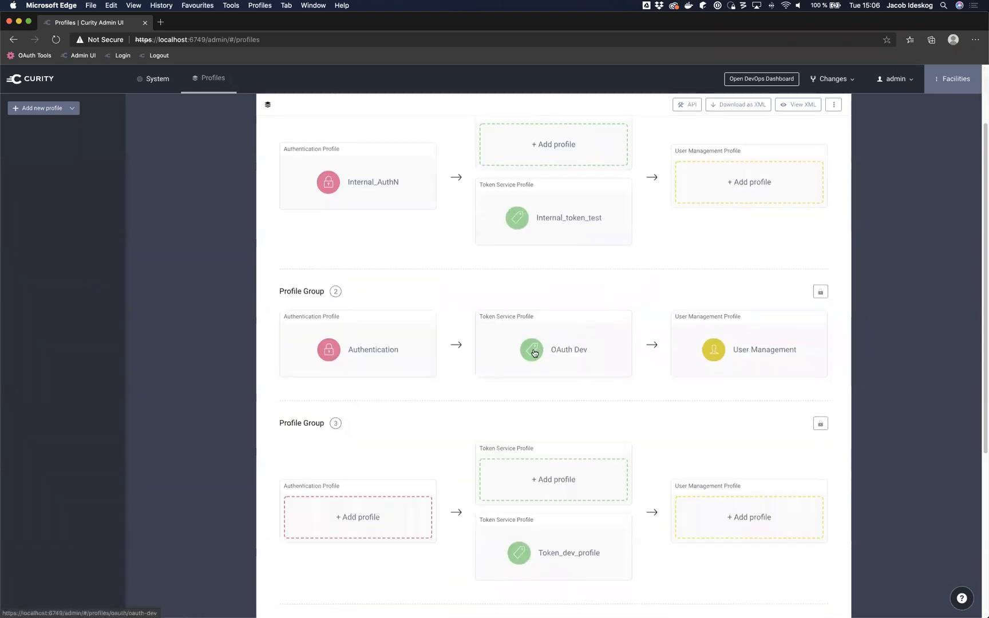
{"action": "scroll", "coordinate": [575, 343], "scroll_direction": "down", "scroll_amount": 8}
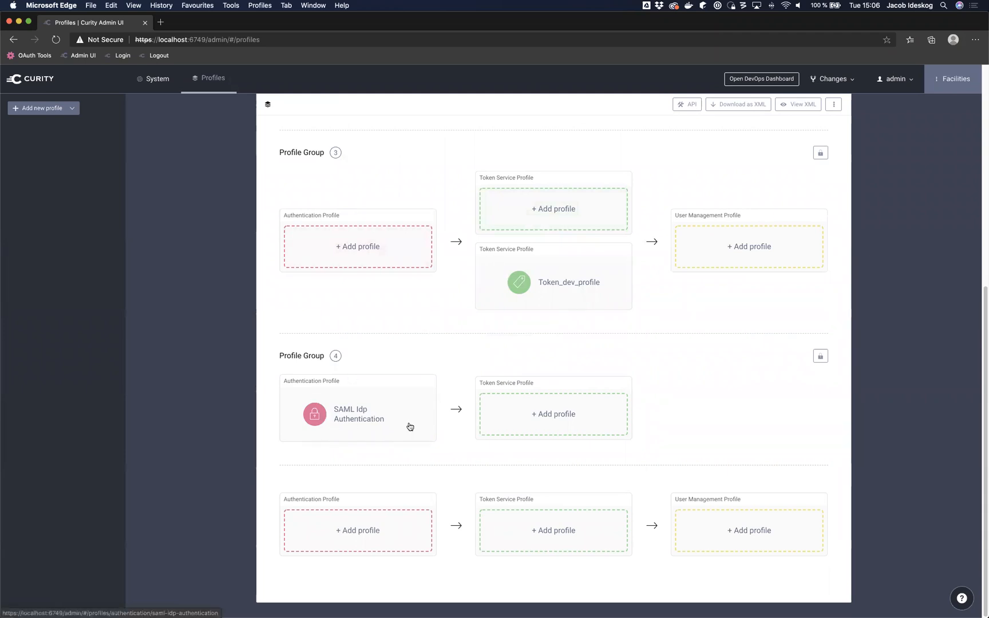
{"action": "scroll", "coordinate": [678, 364], "scroll_direction": "up", "scroll_amount": 5}
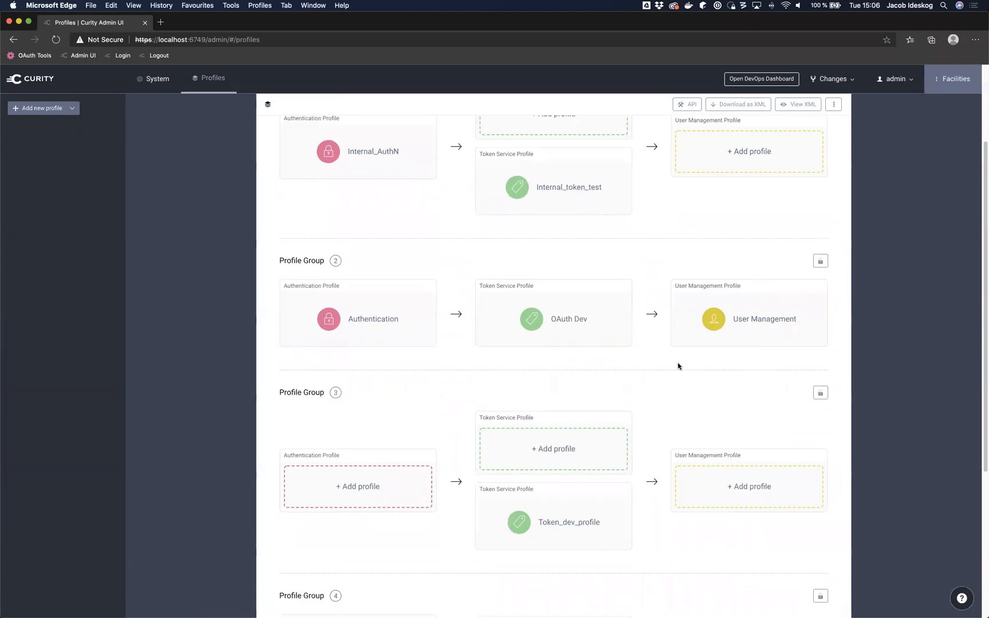
{"action": "scroll", "coordinate": [677, 367], "scroll_direction": "up", "scroll_amount": 3}
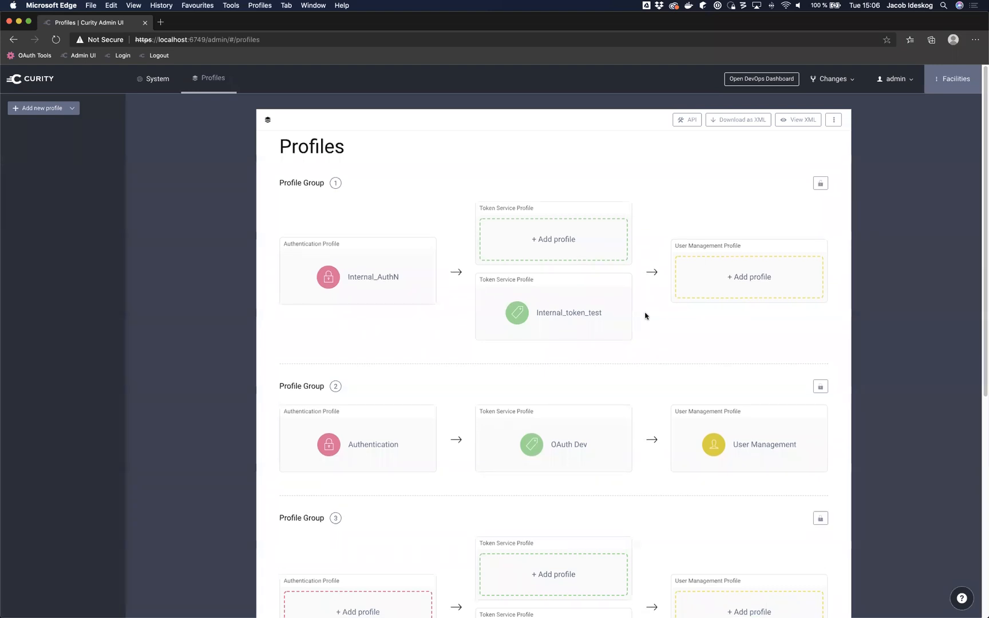
{"action": "scroll", "coordinate": [459, 429], "scroll_direction": "down", "scroll_amount": 5}
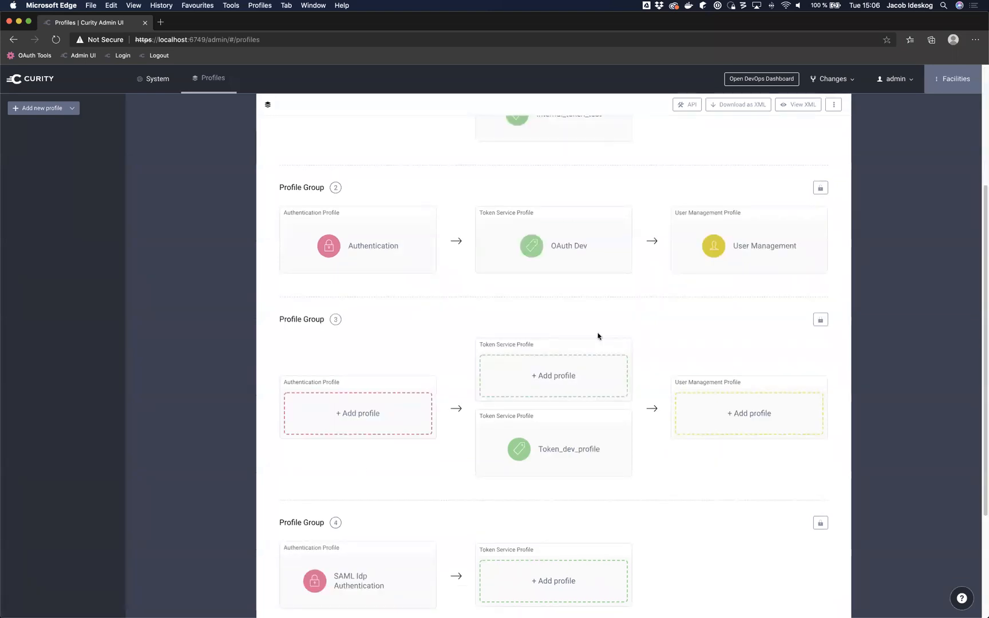
{"action": "scroll", "coordinate": [596, 337], "scroll_direction": "up", "scroll_amount": 5}
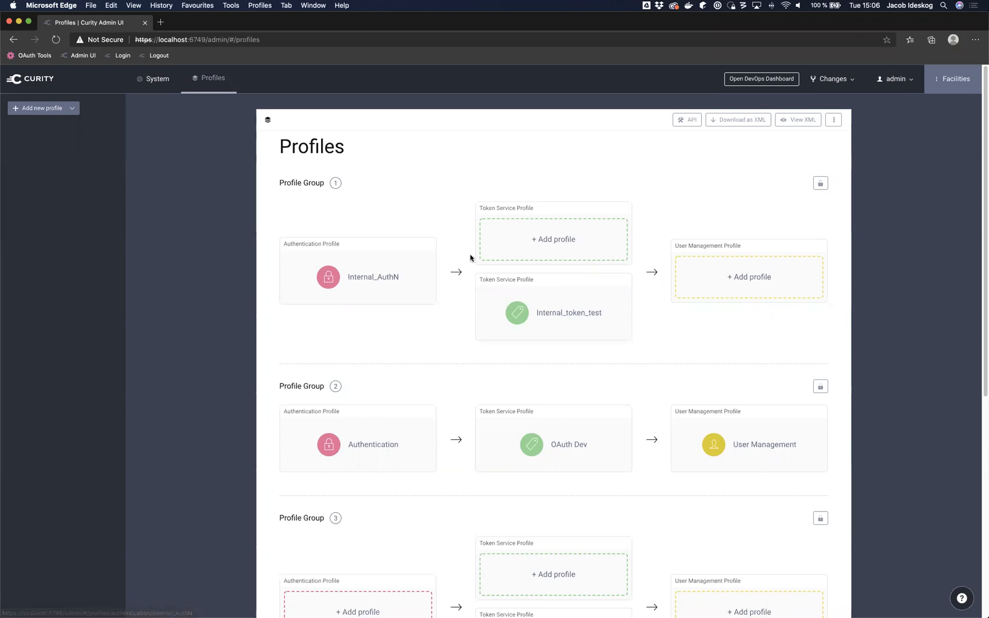
Step: Look over Internal_token_test's Clients and Scopes pages, then return to the System overview
{"action": "left_click", "coordinate": [548, 328]}
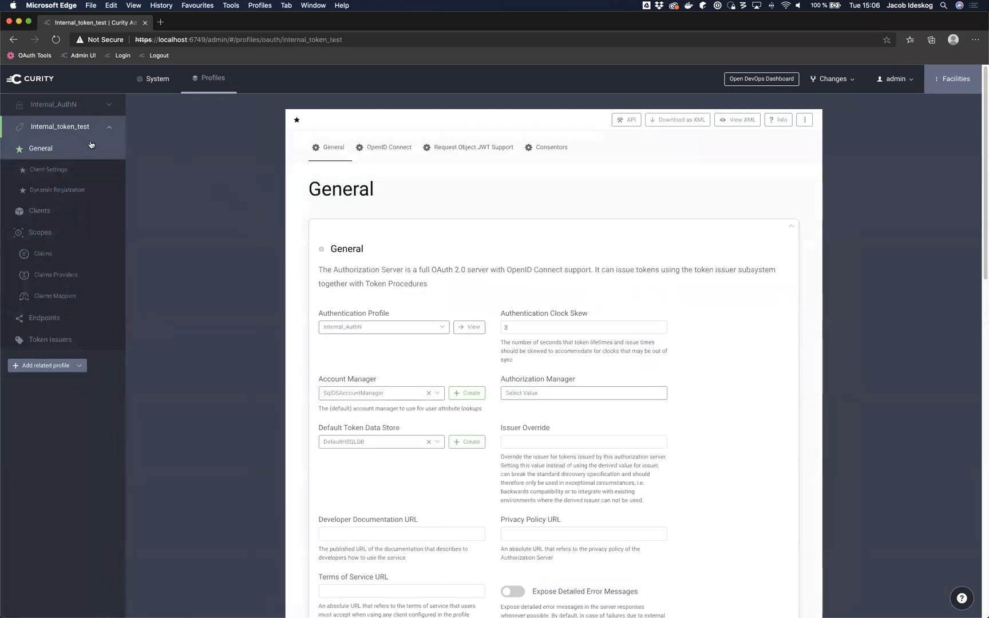
{"action": "left_click", "coordinate": [36, 211]}
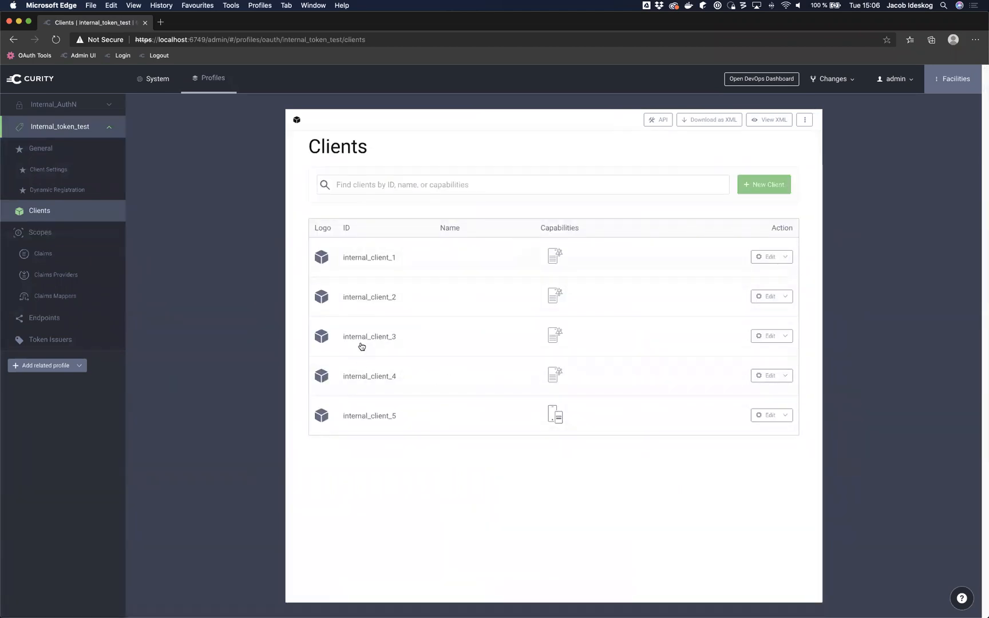
{"action": "left_click", "coordinate": [81, 231]}
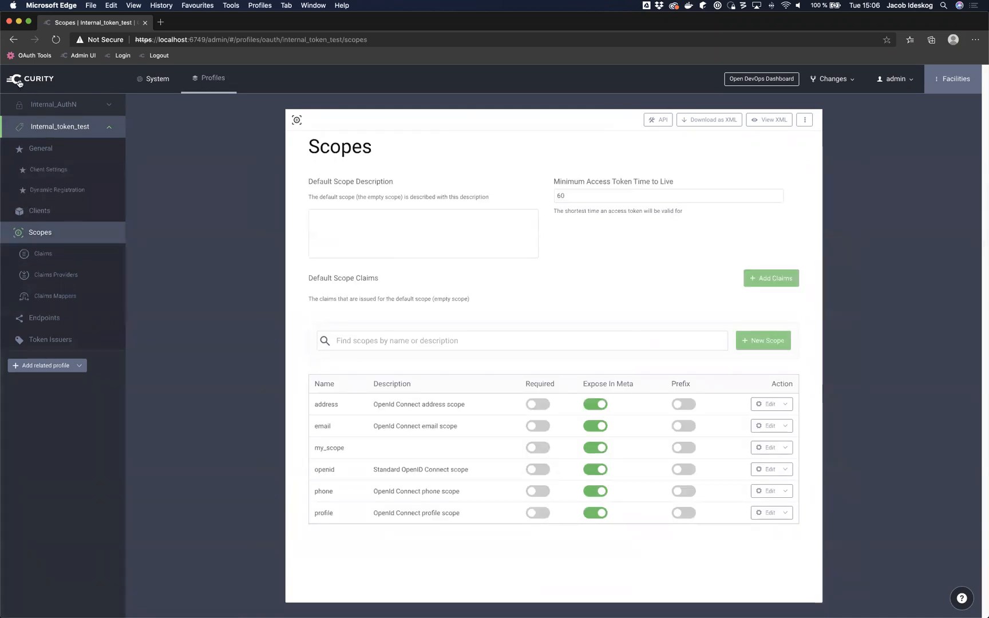
{"action": "left_click", "coordinate": [137, 84]}
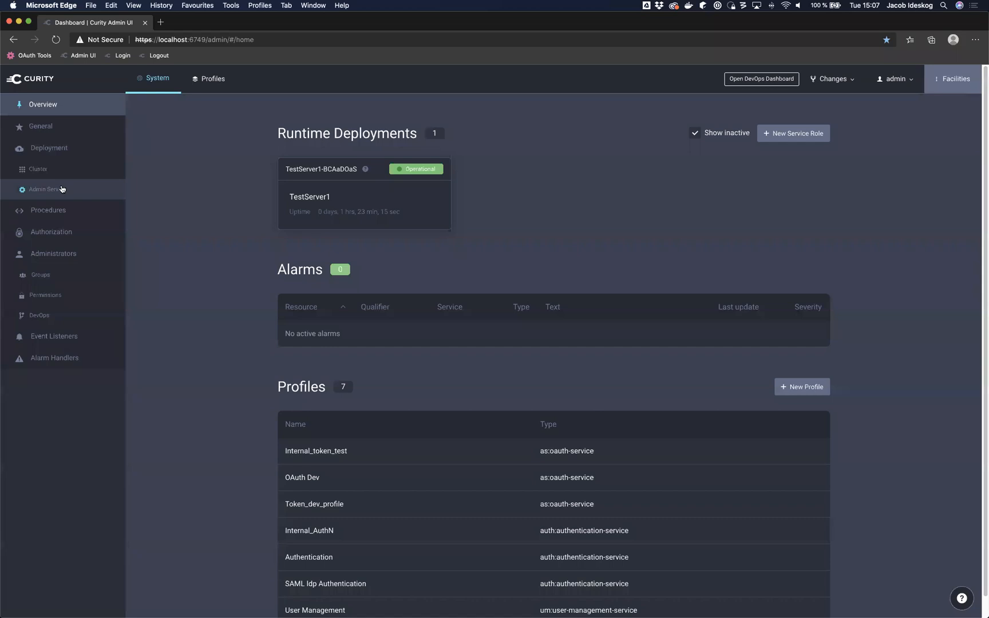
Step: Toggle Enable DevOps Dashboard in Admin Service, then discard that pending change
{"action": "left_click", "coordinate": [62, 189]}
{"action": "scroll", "coordinate": [384, 254], "scroll_direction": "down", "scroll_amount": 5}
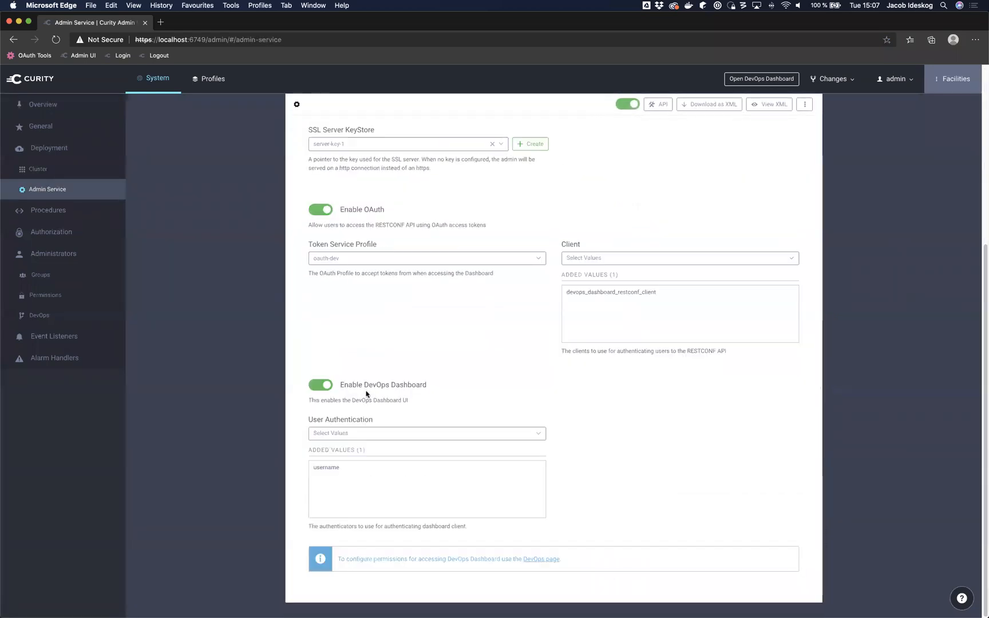
{"action": "left_click", "coordinate": [326, 385]}
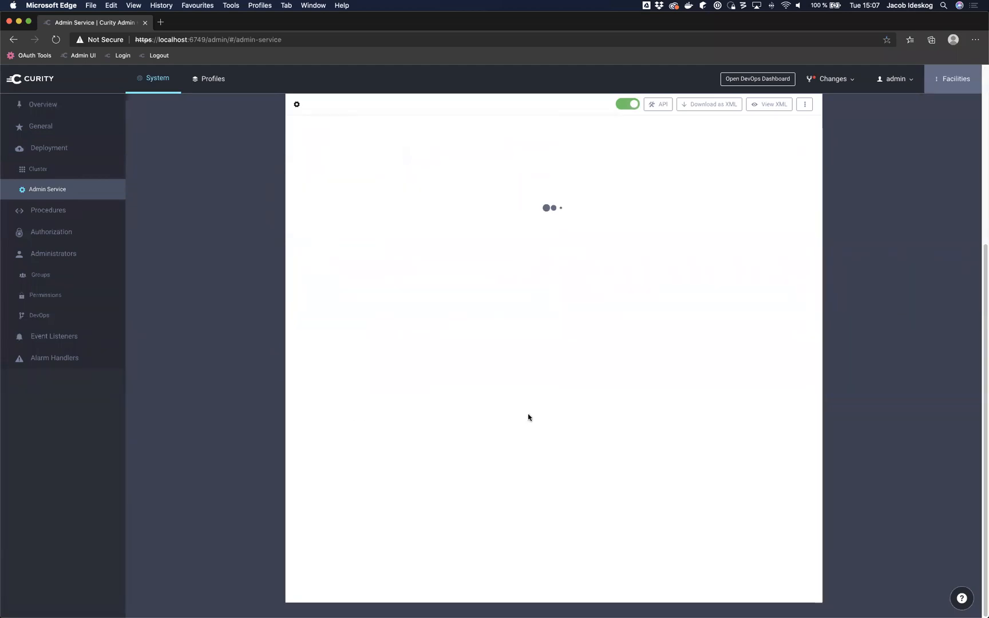
{"action": "left_click", "coordinate": [833, 79]}
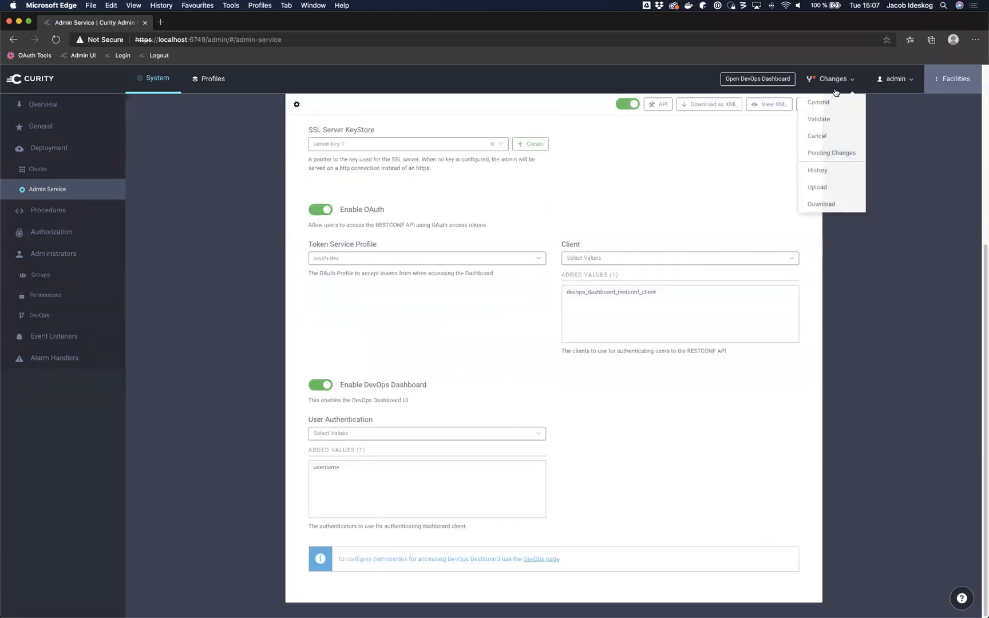
{"action": "left_click", "coordinate": [835, 136]}
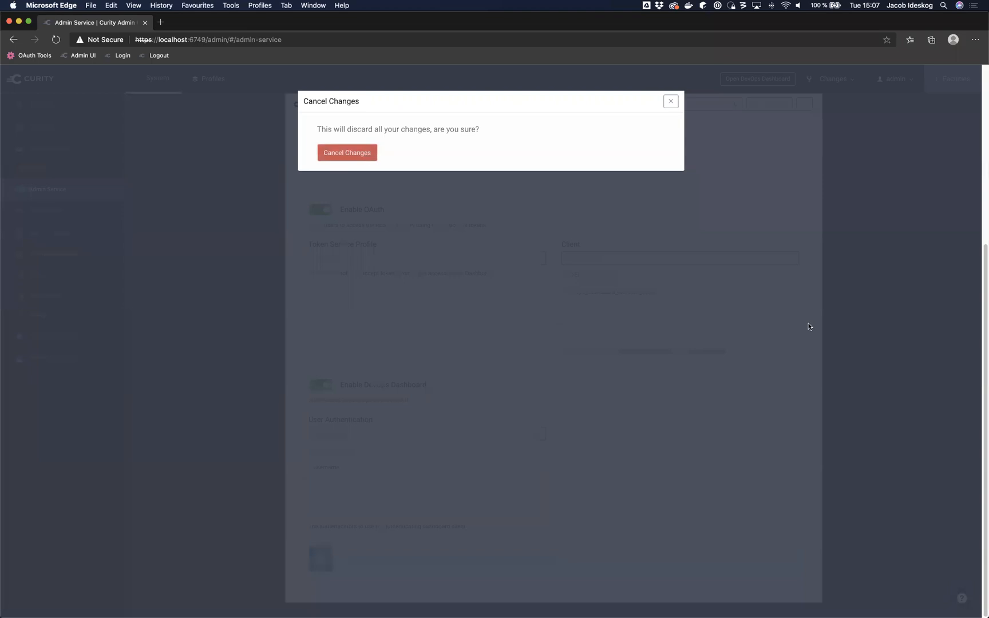
{"action": "key", "text": "Return"}
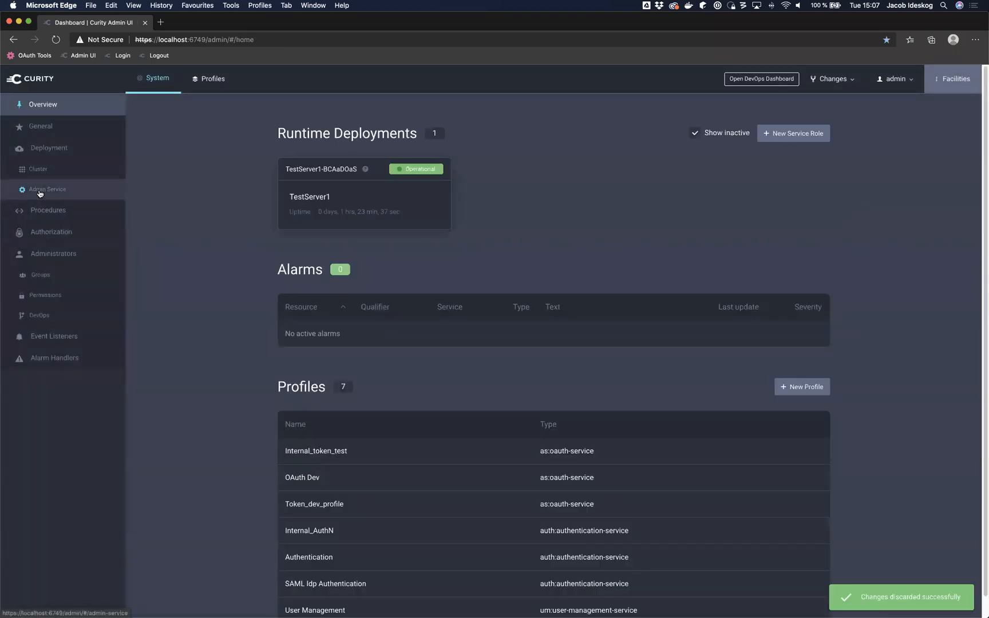
Step: Open the DevOps Dashboard from Admin Service in a new browser tab
{"action": "left_click", "coordinate": [39, 192]}
{"action": "scroll", "coordinate": [407, 347], "scroll_direction": "down", "scroll_amount": 5}
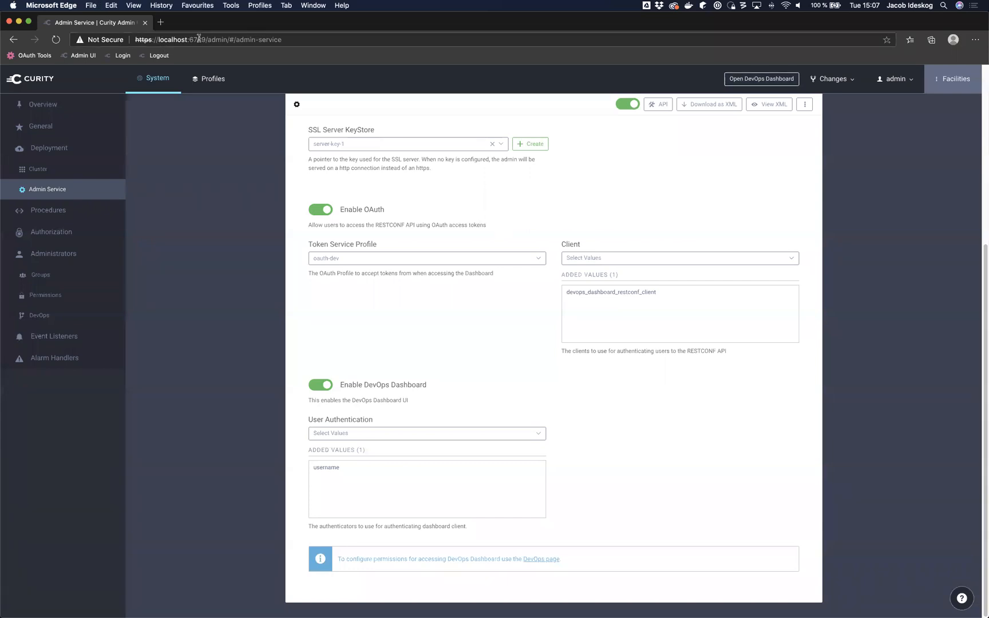
{"action": "left_click_drag", "start_coordinate": [205, 39], "coordinate": [228, 39]}
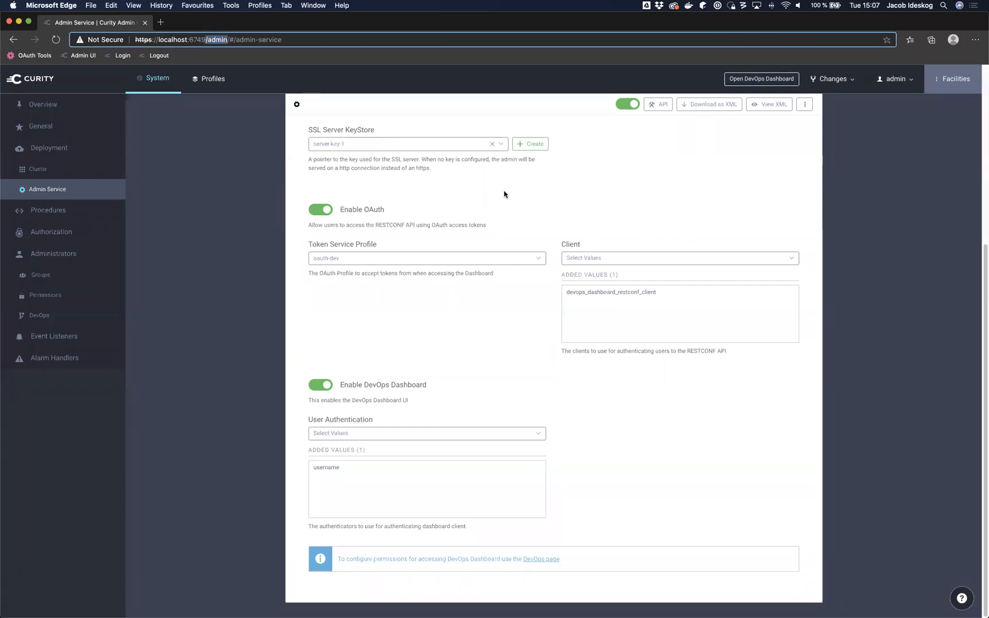
{"action": "left_click", "coordinate": [762, 79]}
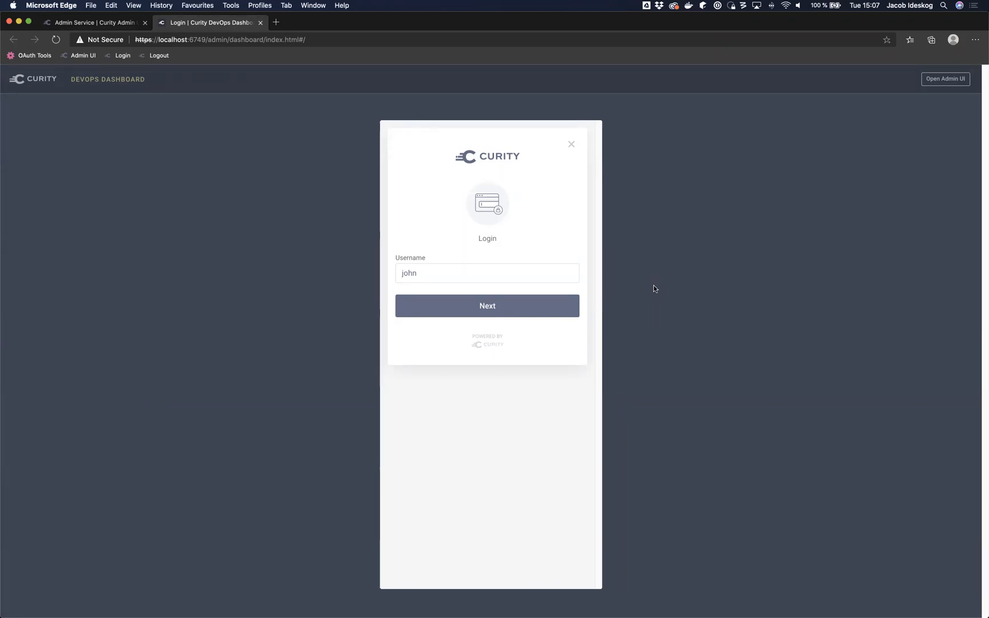
Step: Add email1 as a DevOps Dashboard user authenticator in Admin Service
{"action": "left_click", "coordinate": [103, 22]}
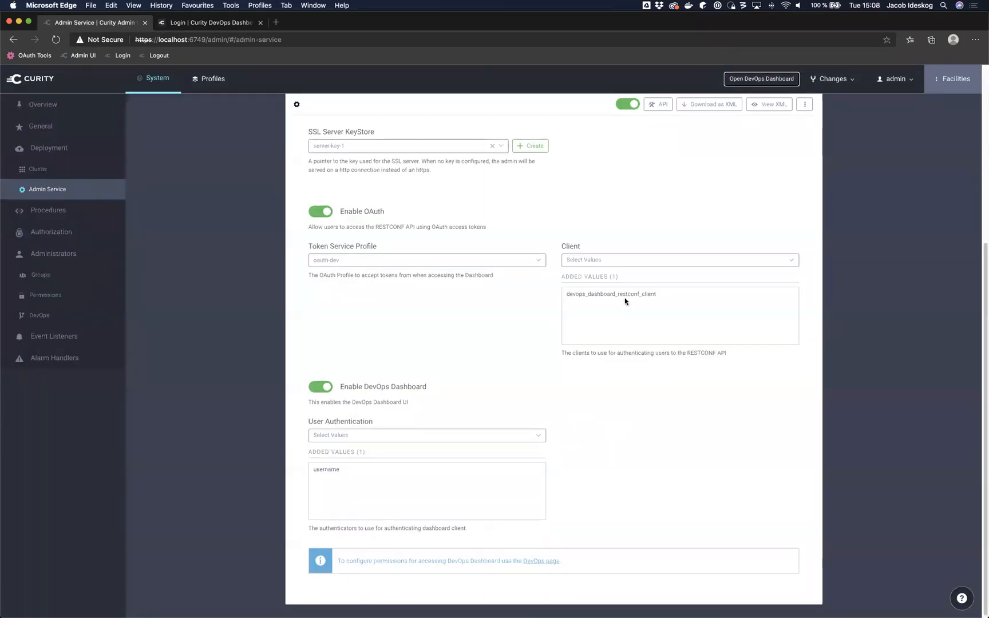
{"action": "mouse_move", "coordinate": [350, 468]}
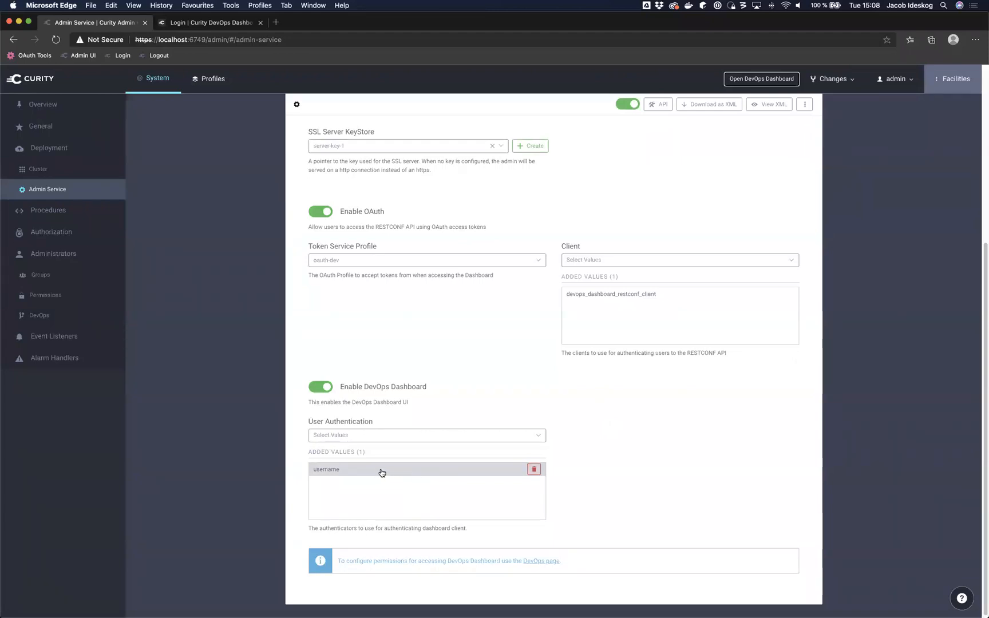
{"action": "left_click", "coordinate": [398, 442]}
{"action": "scroll", "coordinate": [384, 489], "scroll_direction": "down", "scroll_amount": 2}
{"action": "left_click", "coordinate": [378, 482]}
Step: Commit and deploy the pending configuration changes
{"action": "left_click", "coordinate": [833, 78]}
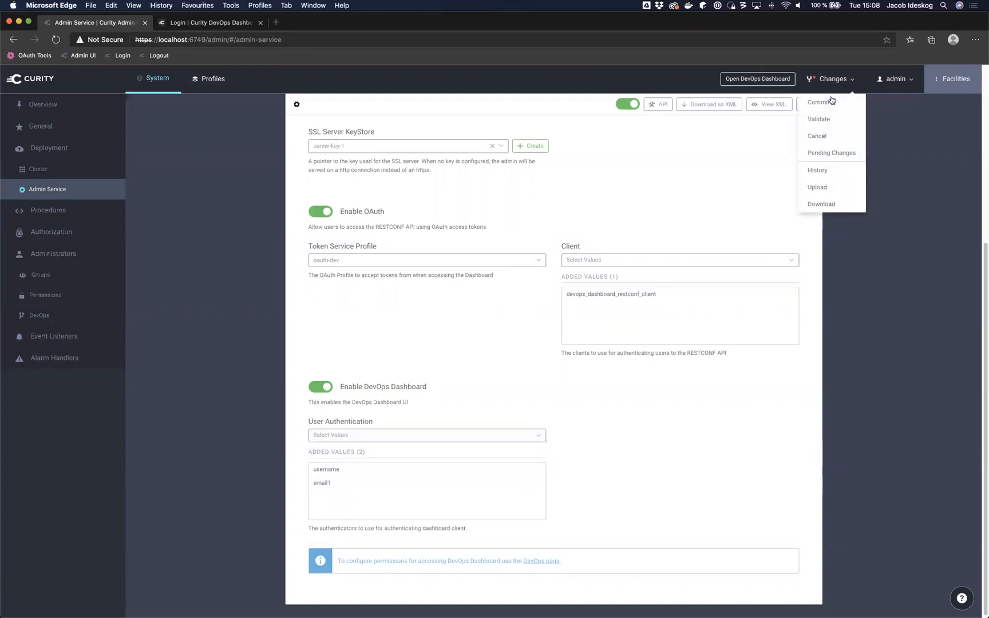
{"action": "left_click", "coordinate": [830, 100]}
{"action": "left_click", "coordinate": [328, 189]}
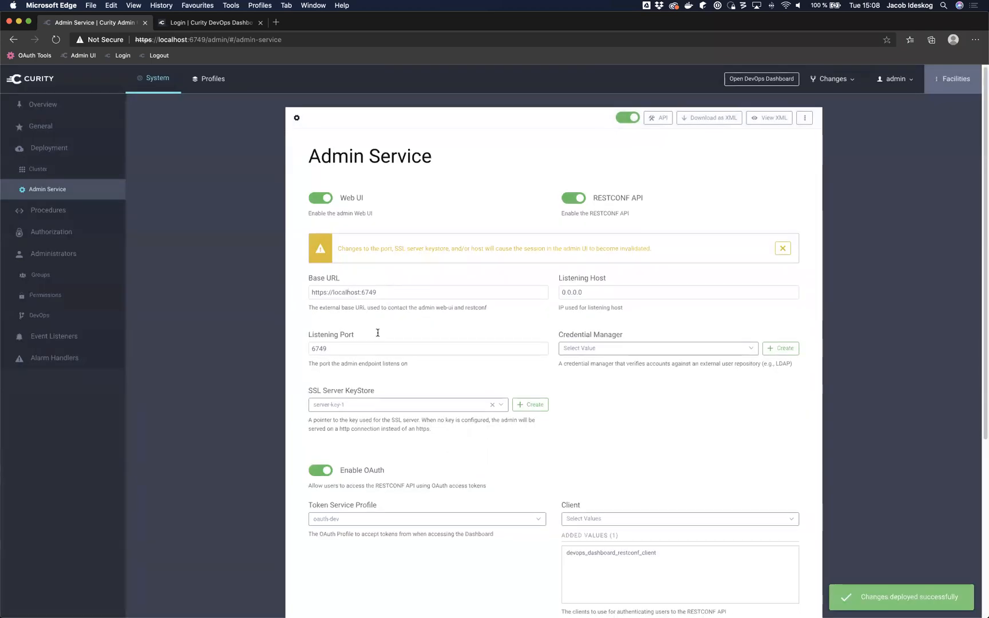
{"action": "scroll", "coordinate": [386, 285], "scroll_direction": "down", "scroll_amount": 5}
Step: Close the prefilled DevOps Dashboard login form and start a fresh login
{"action": "left_click", "coordinate": [227, 23]}
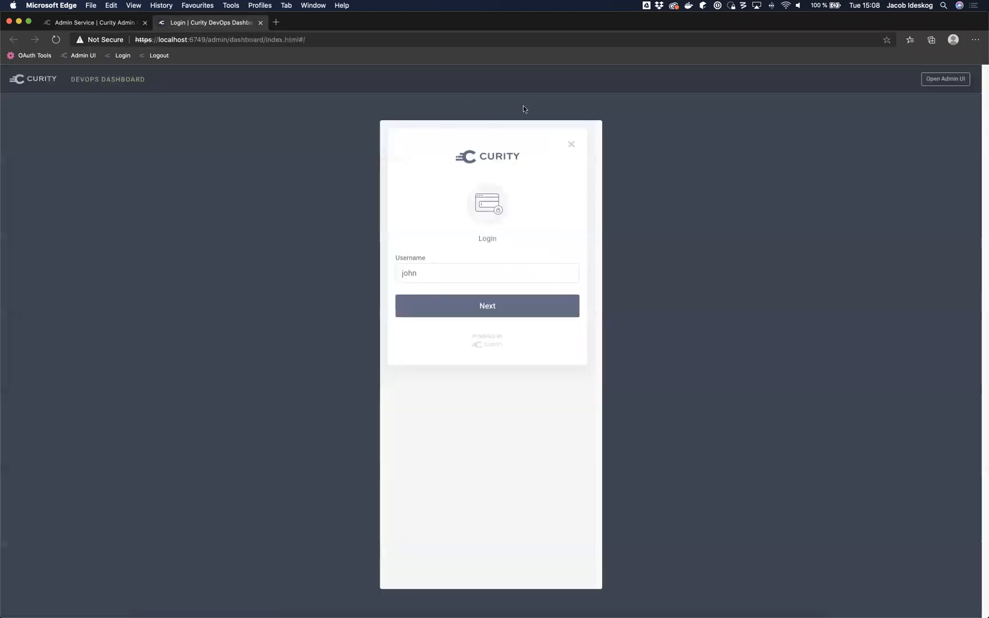
{"action": "left_click", "coordinate": [571, 145]}
{"action": "left_click", "coordinate": [513, 286]}
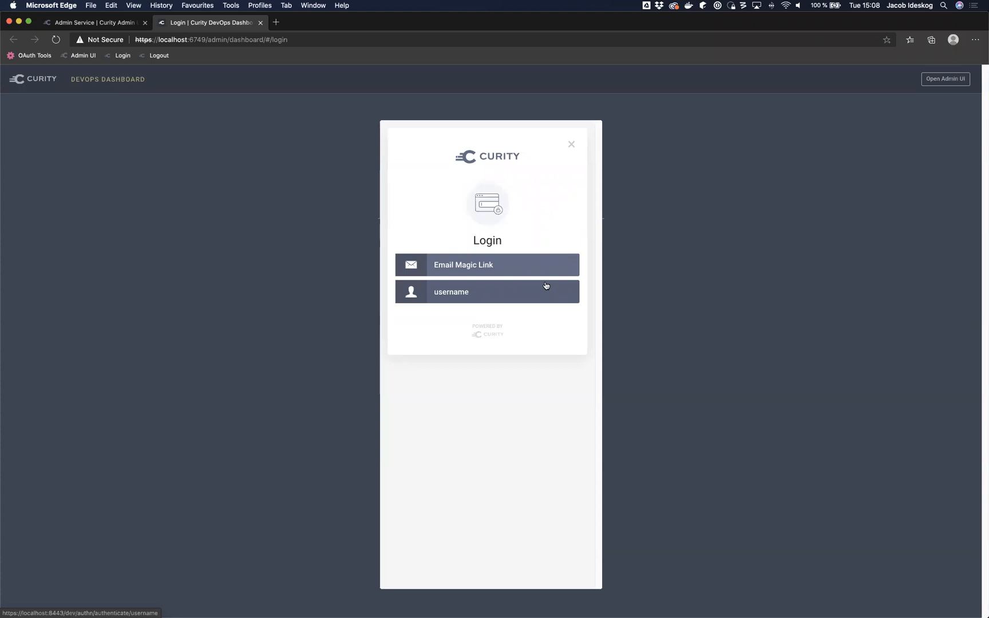
Step: Sign in with a username to reach the Select Profile page listing three token profiles
{"action": "left_click", "coordinate": [506, 300]}
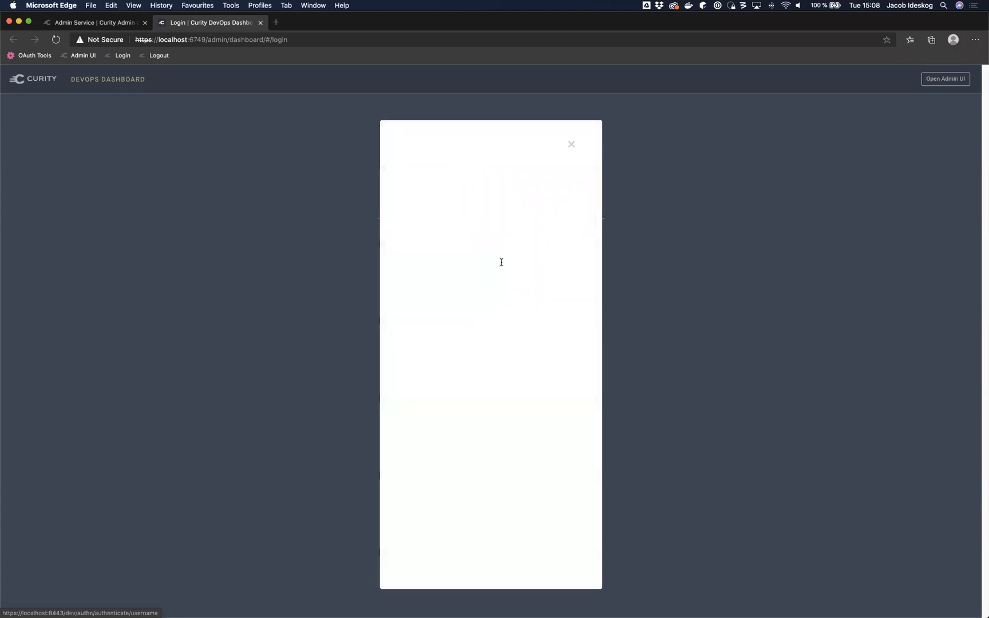
{"action": "left_click", "coordinate": [508, 307]}
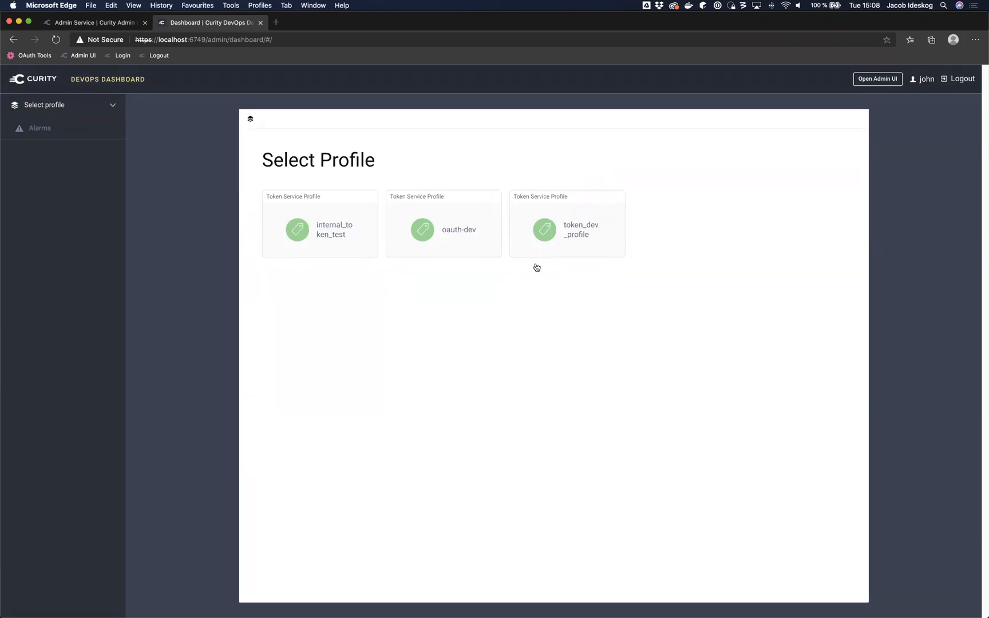
Step: Browse the oauth-dev profile's Clients, Scopes and Claims pages
{"action": "left_click", "coordinate": [474, 245]}
{"action": "left_click_drag", "start_coordinate": [312, 147], "coordinate": [454, 275]}
{"action": "left_click", "coordinate": [156, 332]}
{"action": "left_click", "coordinate": [46, 138]}
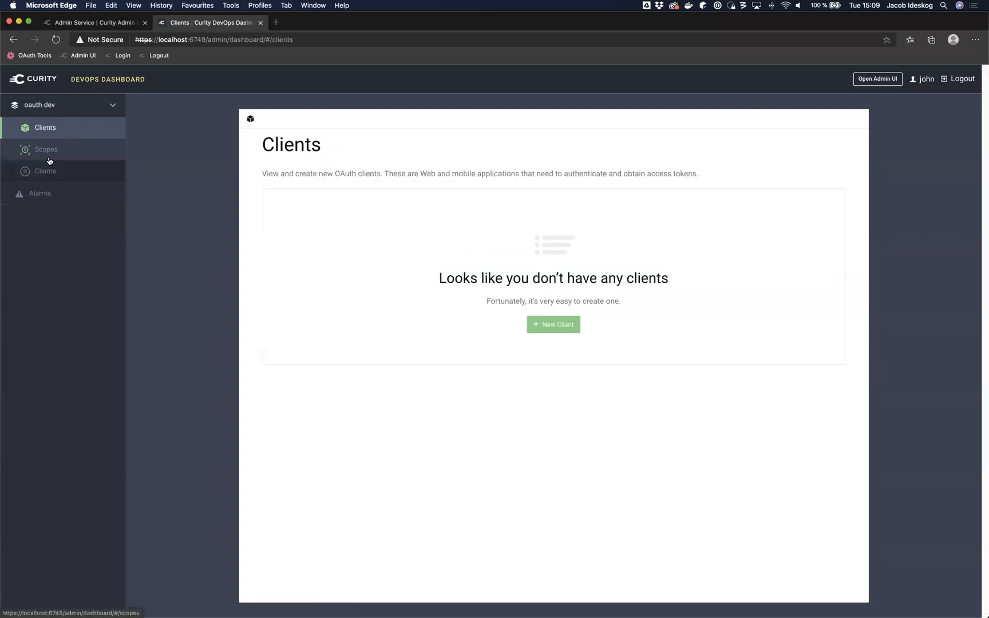
{"action": "left_click", "coordinate": [49, 150]}
{"action": "left_click", "coordinate": [50, 172]}
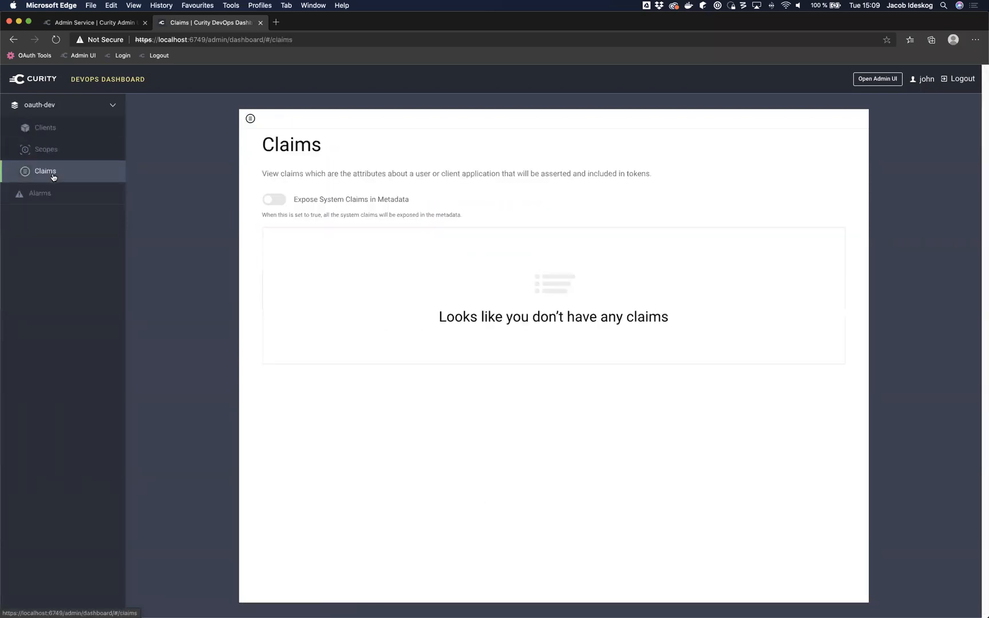
Step: Go back to profile selection and list the clients of token_dev_profile
{"action": "left_click", "coordinate": [44, 83]}
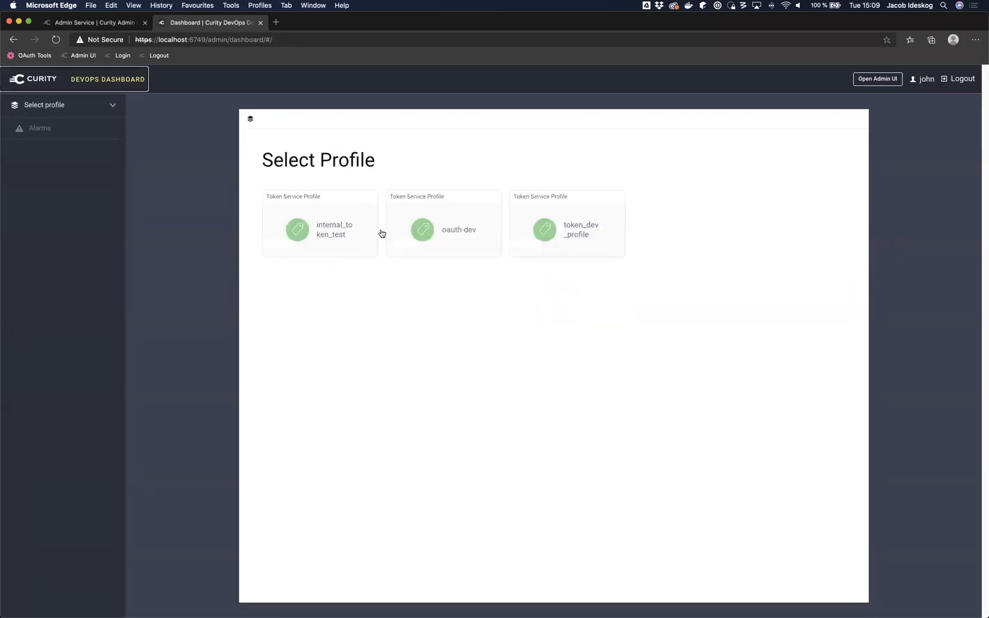
{"action": "left_click", "coordinate": [599, 235]}
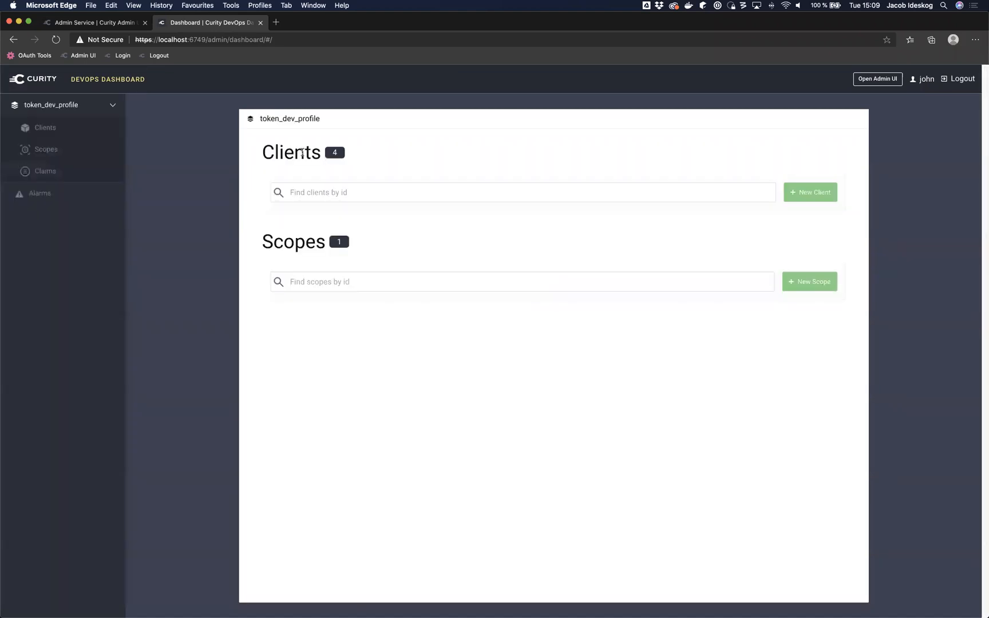
{"action": "left_click", "coordinate": [41, 130]}
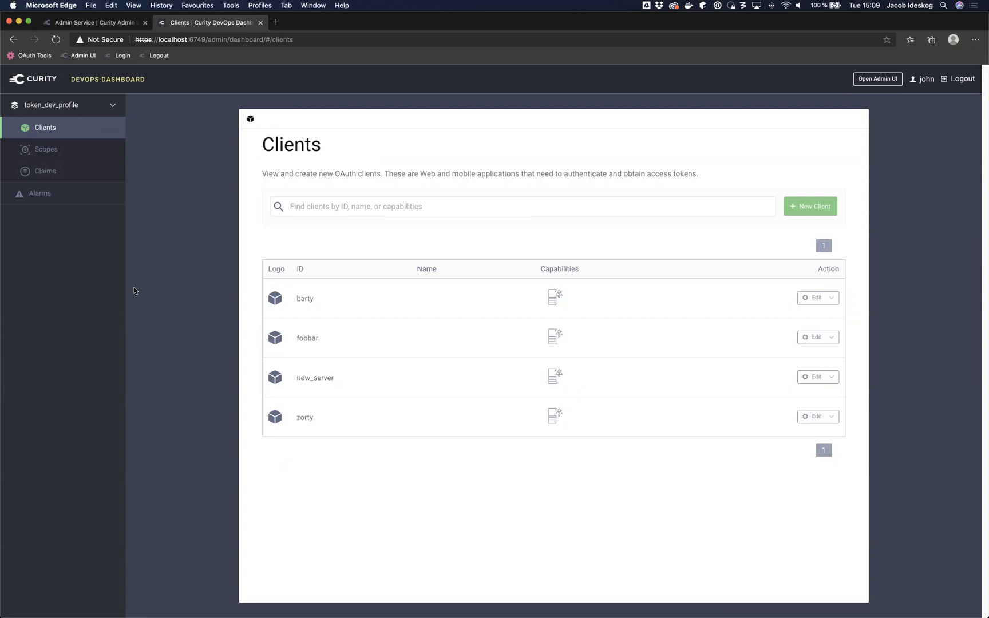
Step: Start a new client named server_client of type Server Application
{"action": "left_click", "coordinate": [820, 206]}
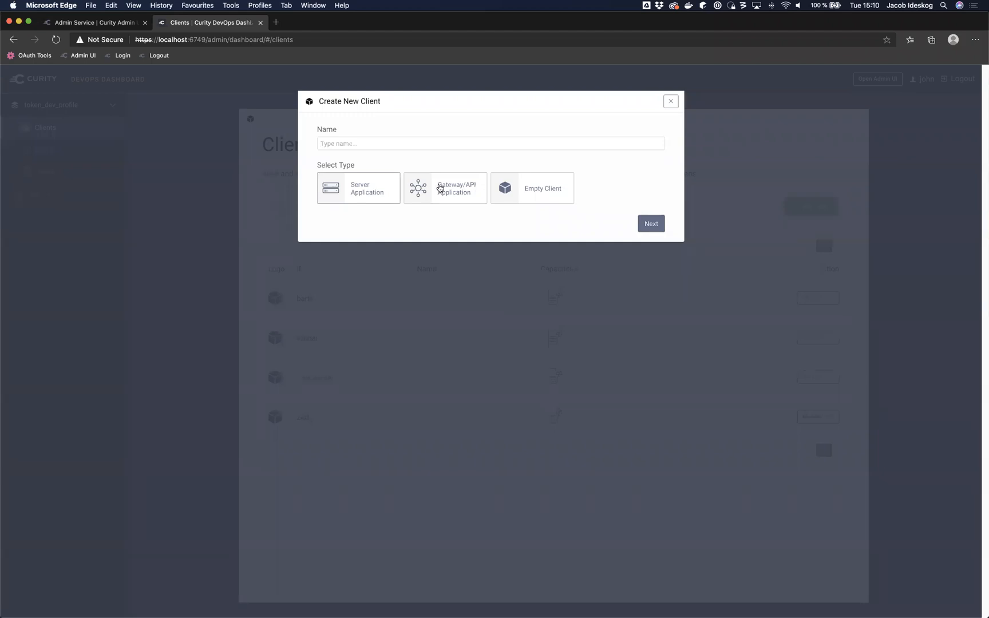
{"action": "left_click", "coordinate": [347, 145]}
{"action": "type", "text": "server_client"}
{"action": "left_click", "coordinate": [514, 215]}
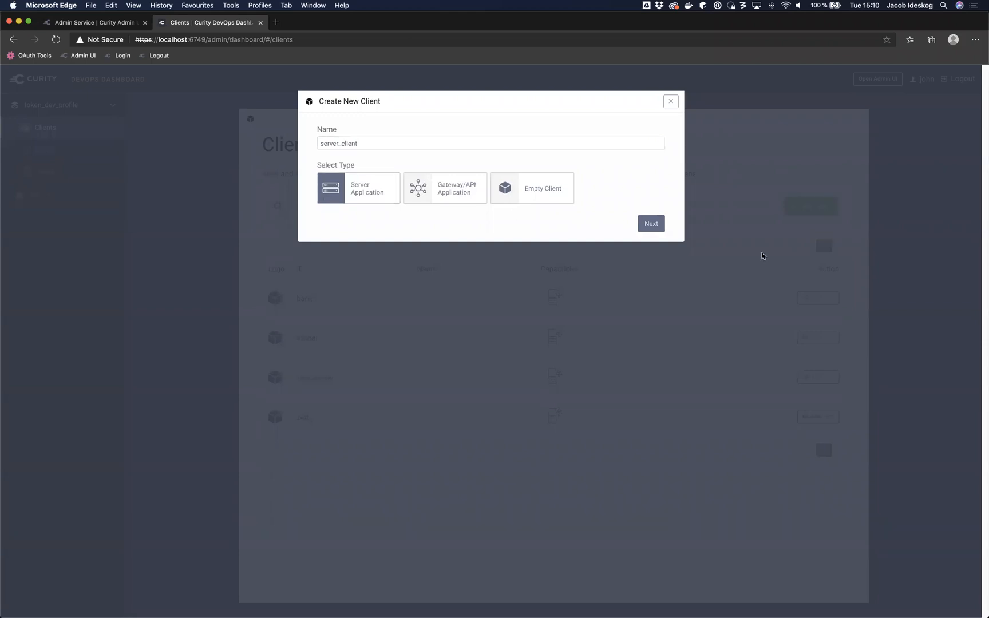
{"action": "left_click", "coordinate": [651, 223]}
Step: Give server_client secret authentication with a secret and my_api_scope, then save it
{"action": "left_click", "coordinate": [457, 151]}
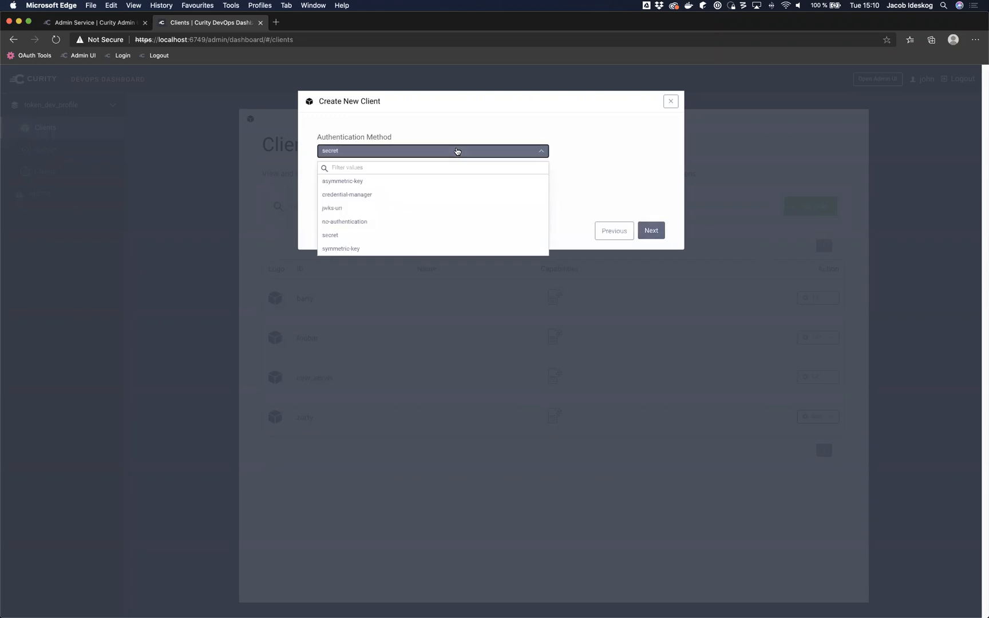
{"action": "left_click", "coordinate": [435, 132]}
{"action": "left_click", "coordinate": [390, 184]}
{"action": "type", "text": "••••••••"}
{"action": "left_click", "coordinate": [652, 229]}
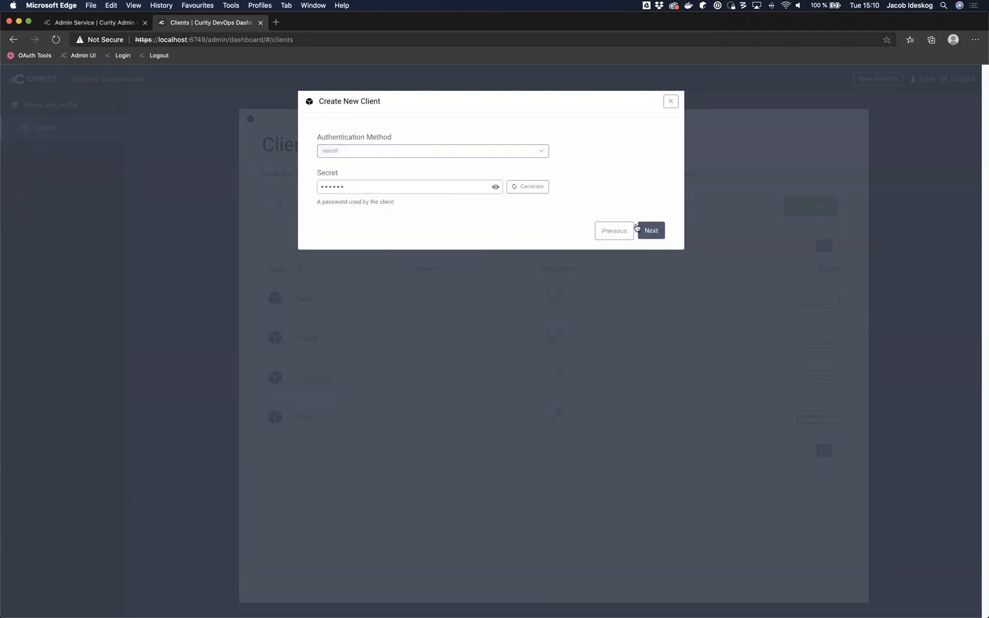
{"action": "left_click", "coordinate": [375, 195]}
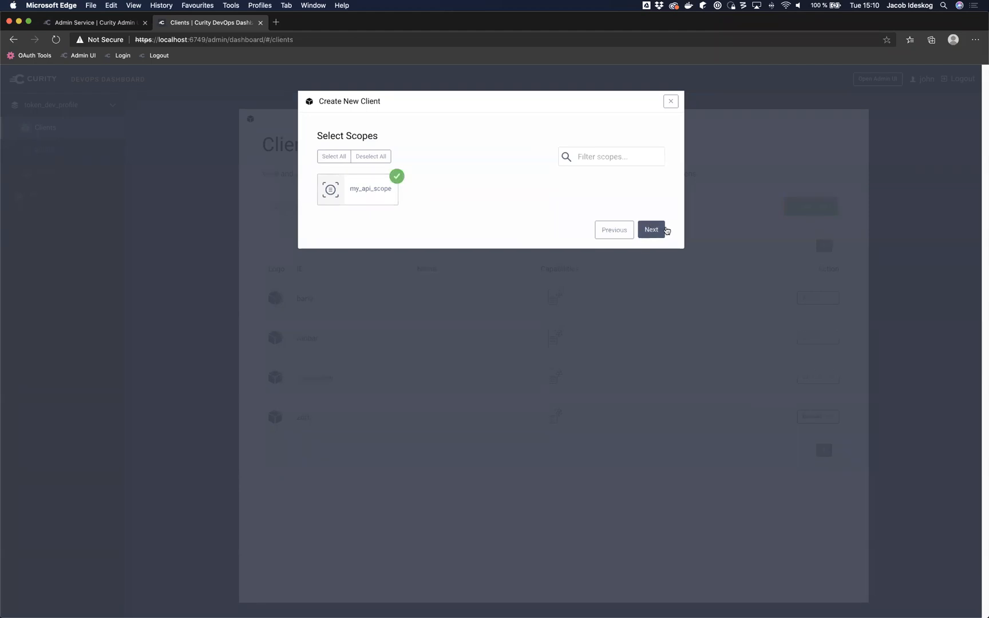
{"action": "left_click", "coordinate": [650, 230]}
{"action": "left_click", "coordinate": [657, 299]}
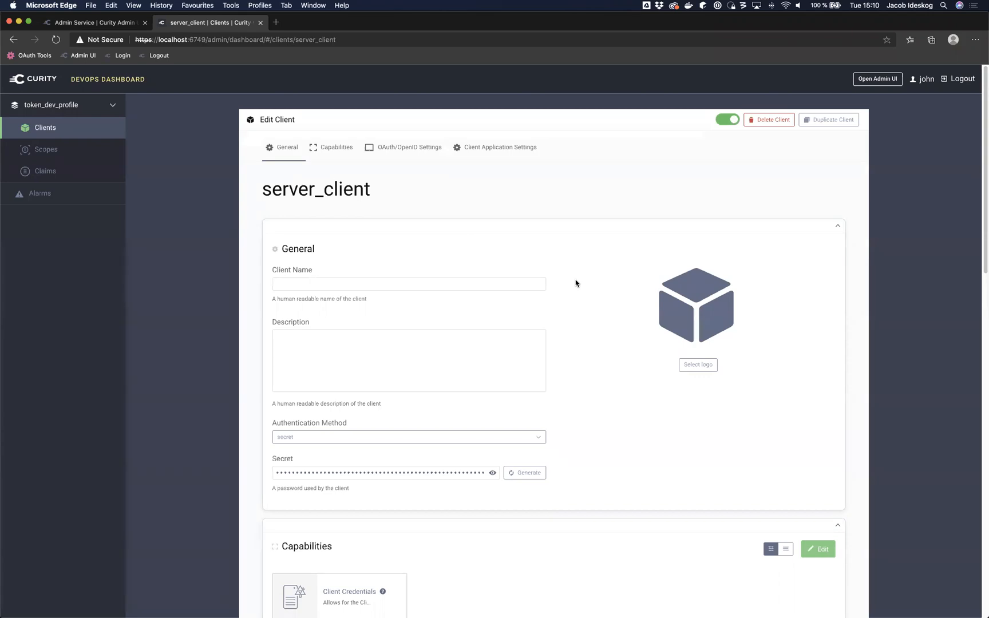
{"action": "scroll", "coordinate": [576, 282], "scroll_direction": "down", "scroll_amount": 5}
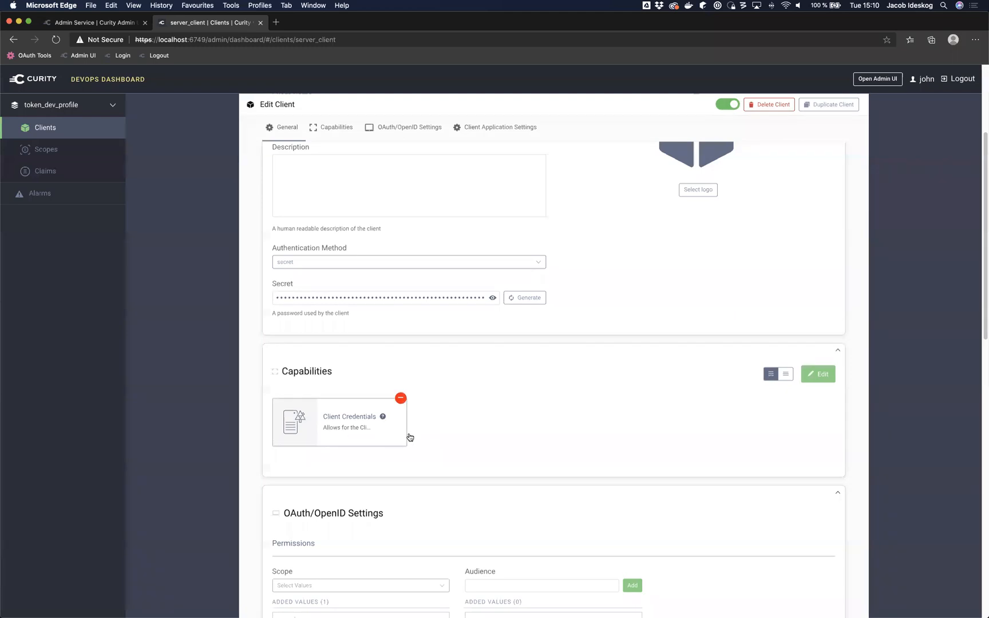
{"action": "scroll", "coordinate": [519, 433], "scroll_direction": "down", "scroll_amount": 5}
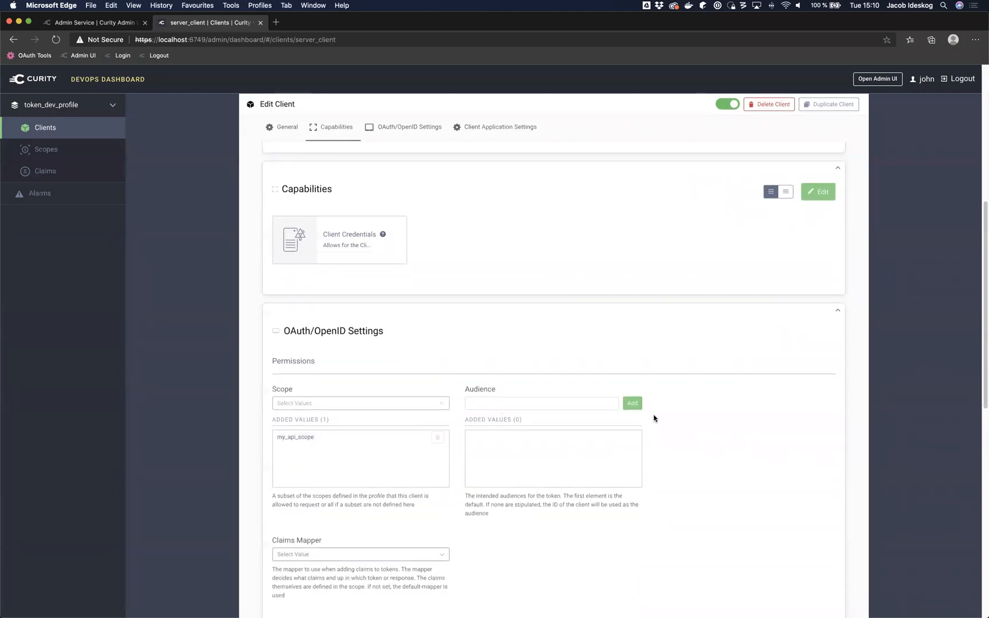
{"action": "scroll", "coordinate": [654, 415], "scroll_direction": "down", "scroll_amount": 12}
{"action": "scroll", "coordinate": [653, 417], "scroll_direction": "up", "scroll_amount": 15}
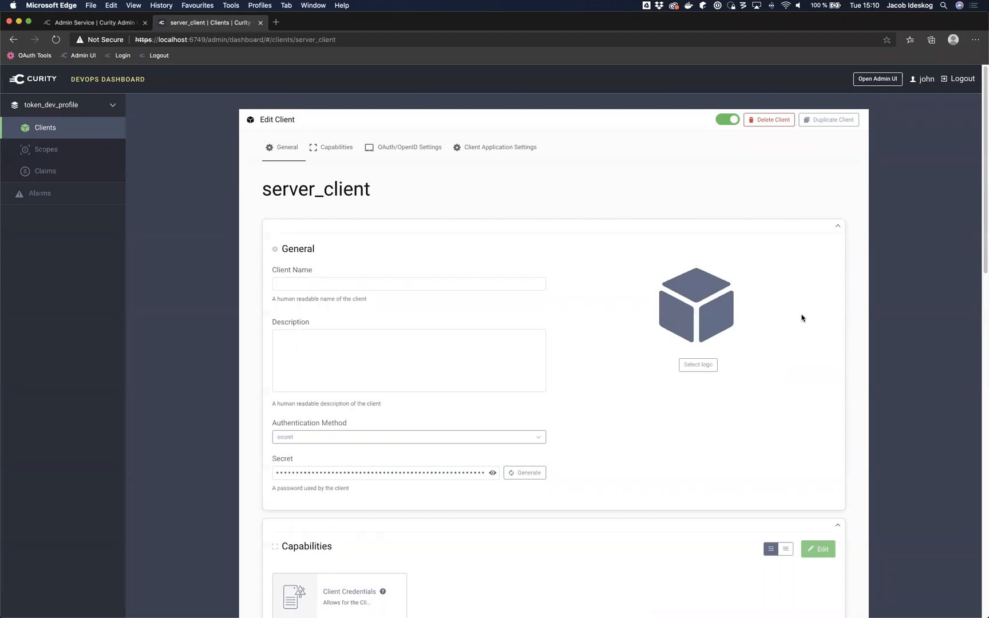
{"action": "scroll", "coordinate": [596, 418], "scroll_direction": "down", "scroll_amount": 1}
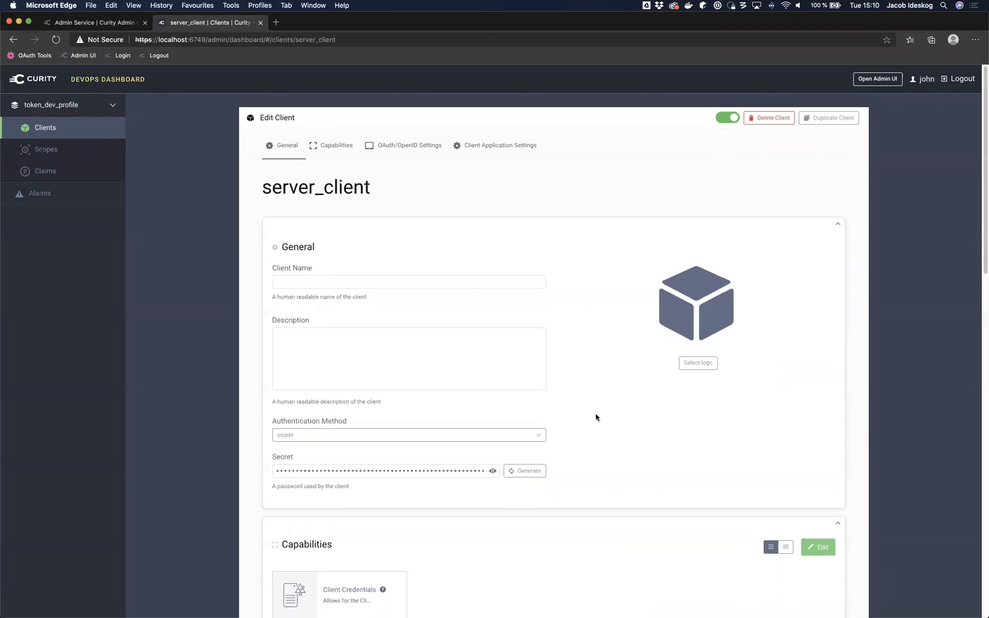
{"action": "scroll", "coordinate": [596, 418], "scroll_direction": "down", "scroll_amount": 15}
{"action": "scroll", "coordinate": [596, 418], "scroll_direction": "up", "scroll_amount": 15}
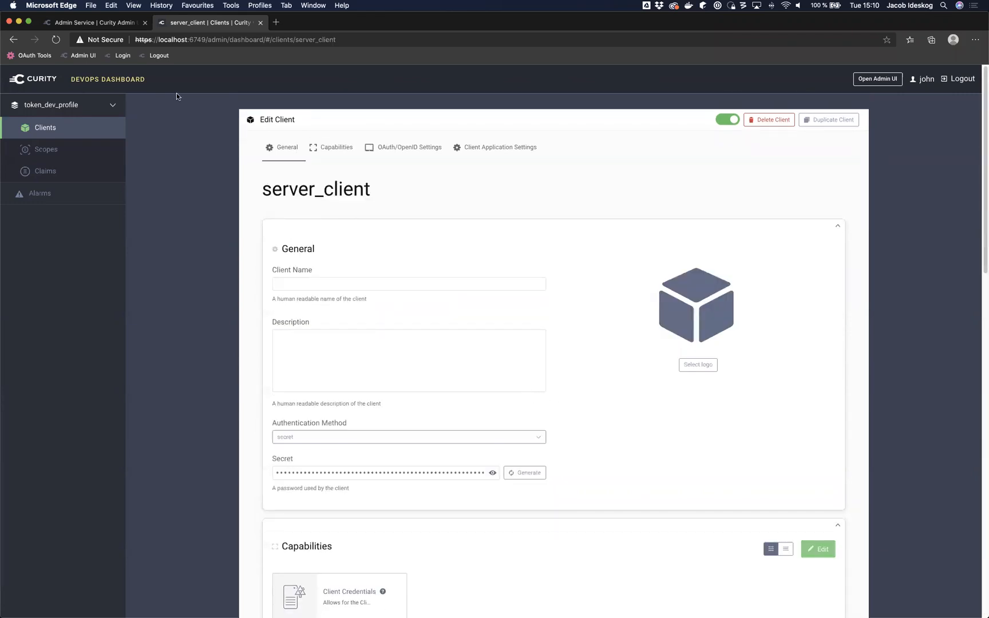
{"action": "left_click", "coordinate": [121, 26]}
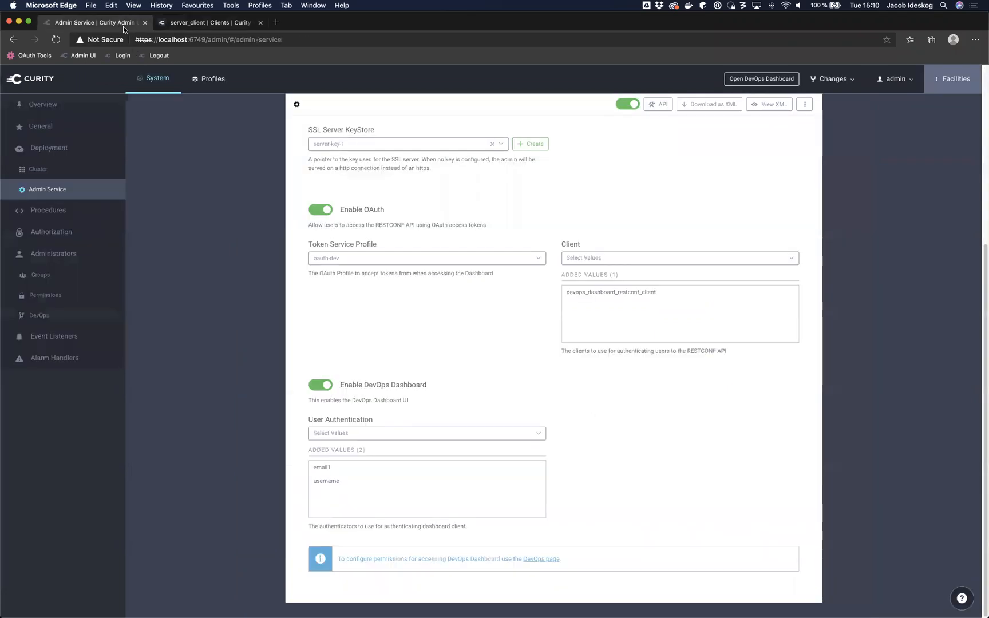
Step: Go to the DevOps page listing dev_1, dev_internal and ops and open Add Permissions
{"action": "left_click", "coordinate": [38, 87]}
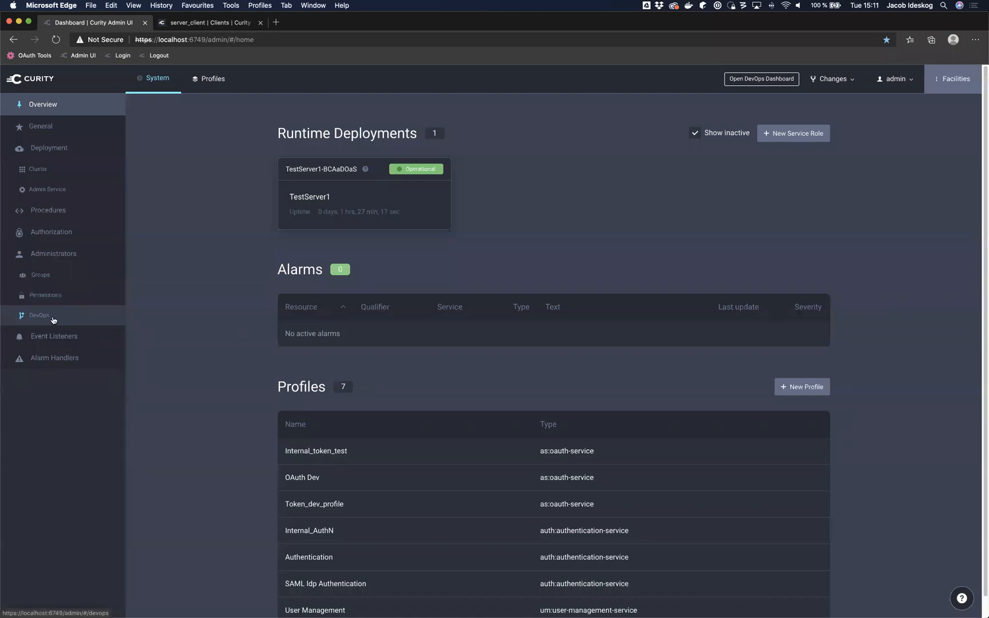
{"action": "left_click", "coordinate": [54, 320]}
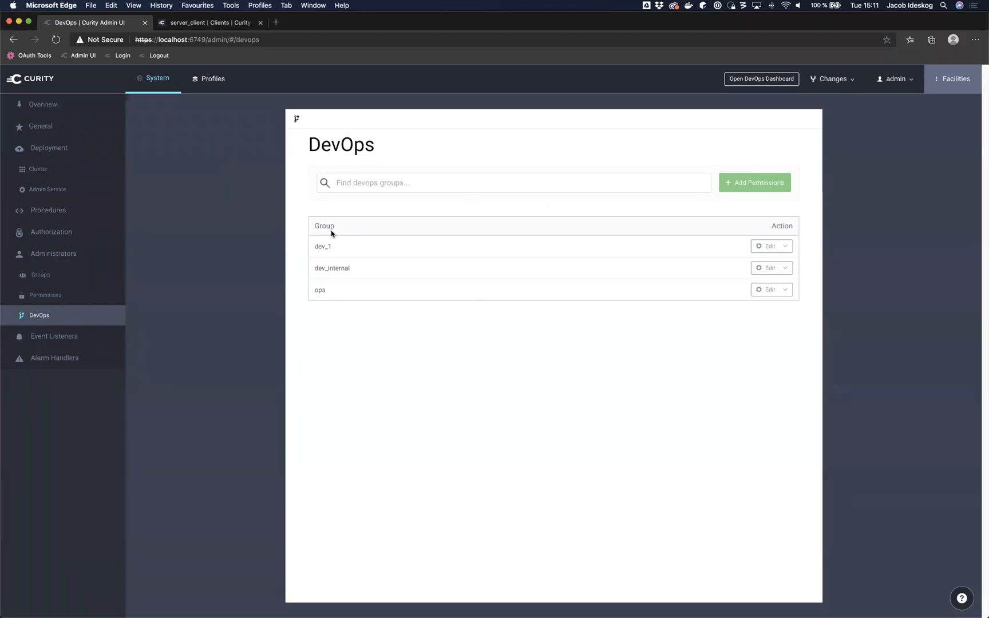
{"action": "left_click", "coordinate": [748, 182]}
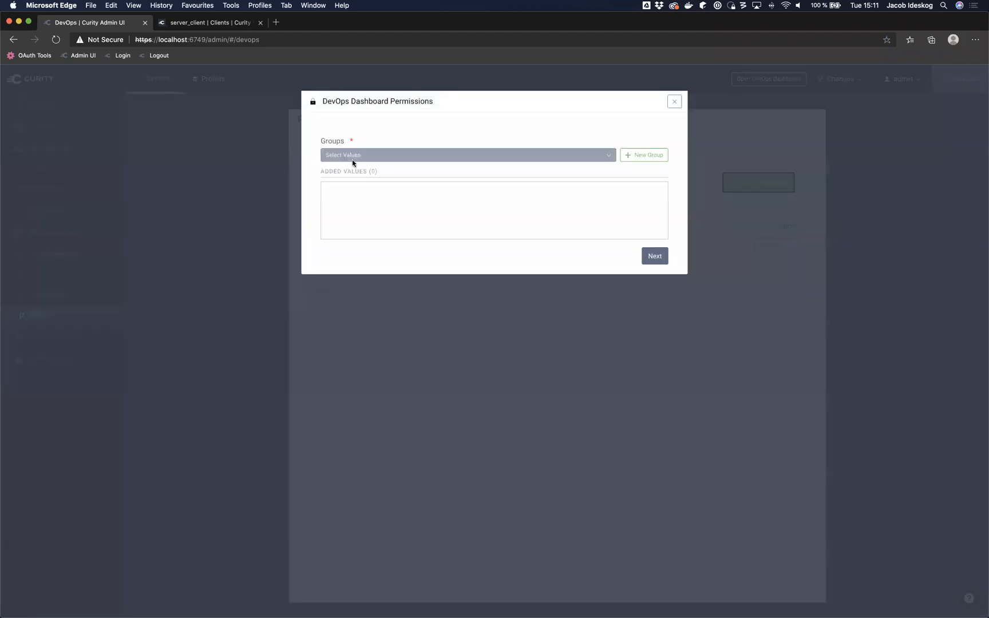
Step: Create a new group named test123 for the DevOps permissions
{"action": "left_click", "coordinate": [504, 156]}
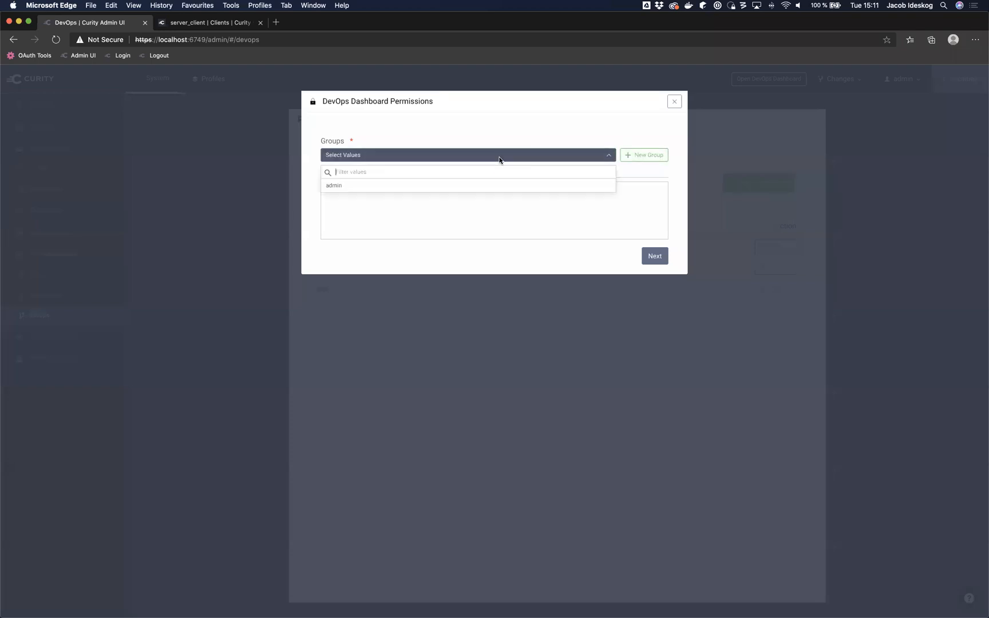
{"action": "left_click", "coordinate": [504, 235]}
{"action": "left_click", "coordinate": [656, 156]}
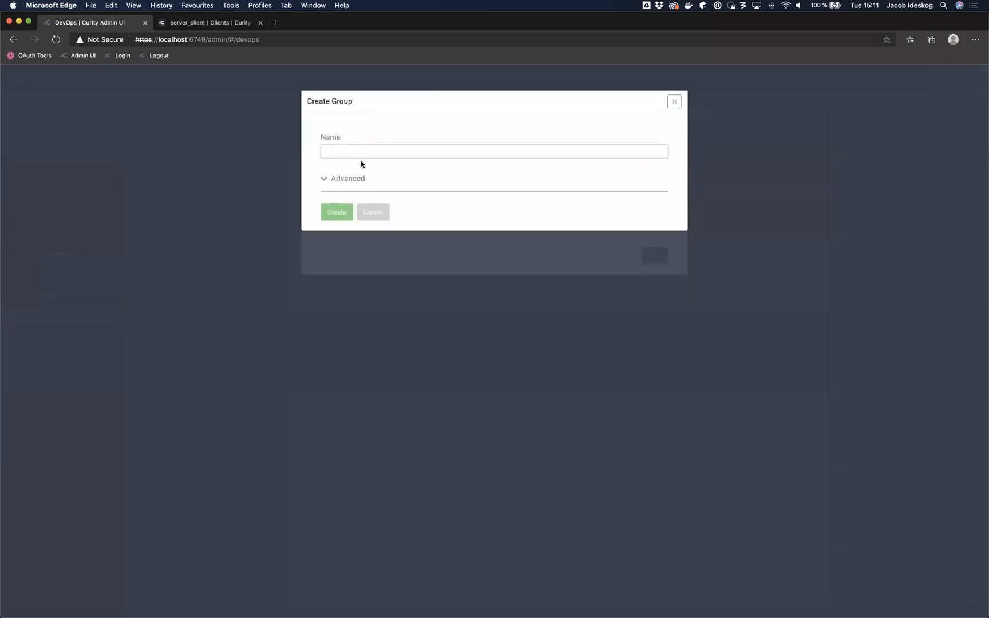
{"action": "type", "text": "test123"}
{"action": "left_click", "coordinate": [337, 212]}
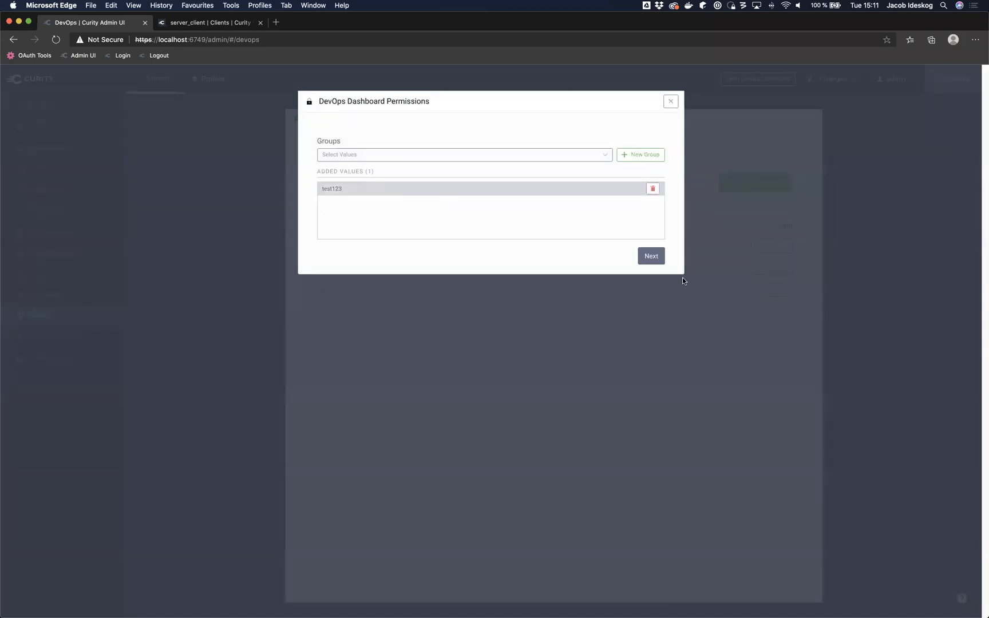
{"action": "left_click", "coordinate": [652, 257]}
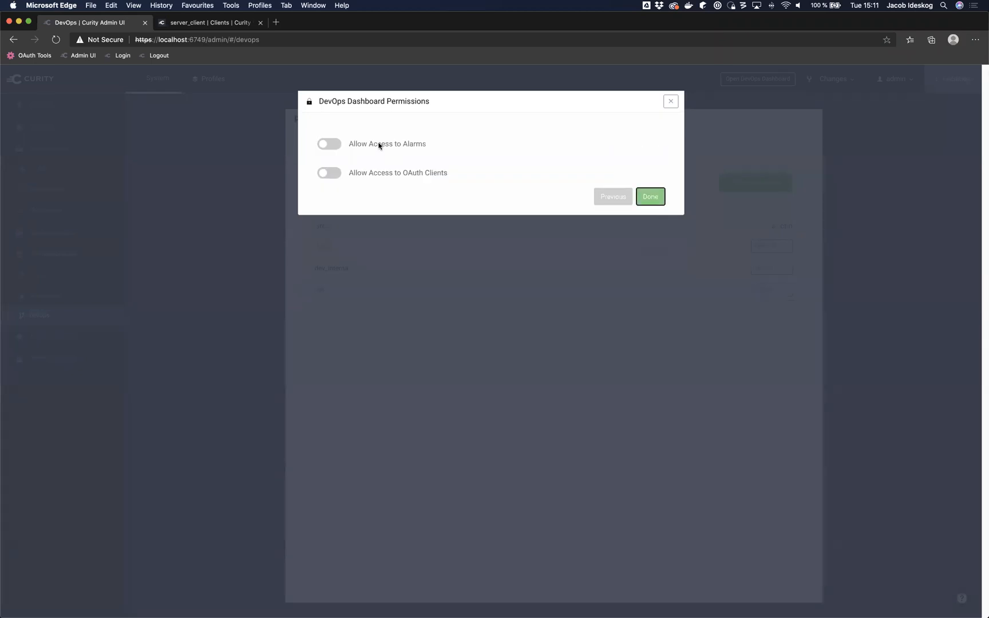
Step: Allow the group access to OAuth clients, limited to token_dev_profile only
{"action": "left_click", "coordinate": [319, 174]}
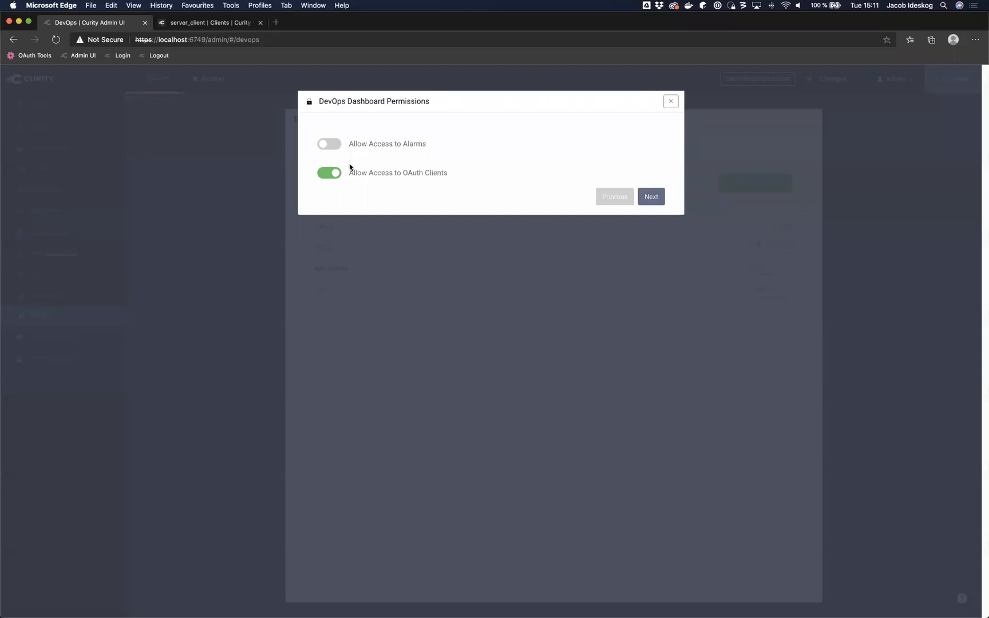
{"action": "left_click", "coordinate": [661, 196]}
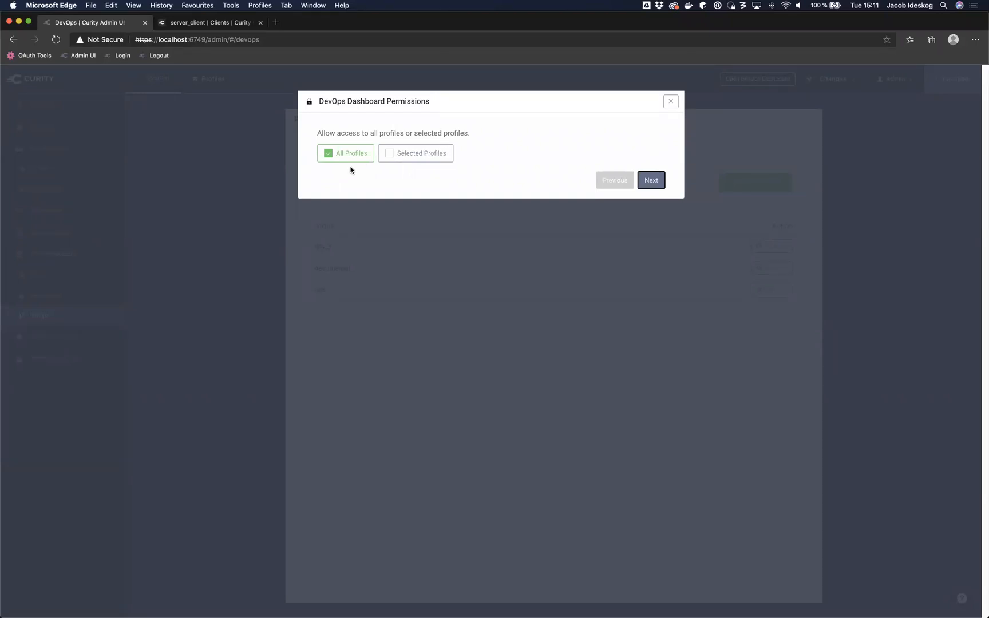
{"action": "left_click", "coordinate": [417, 151]}
{"action": "left_click", "coordinate": [387, 192]}
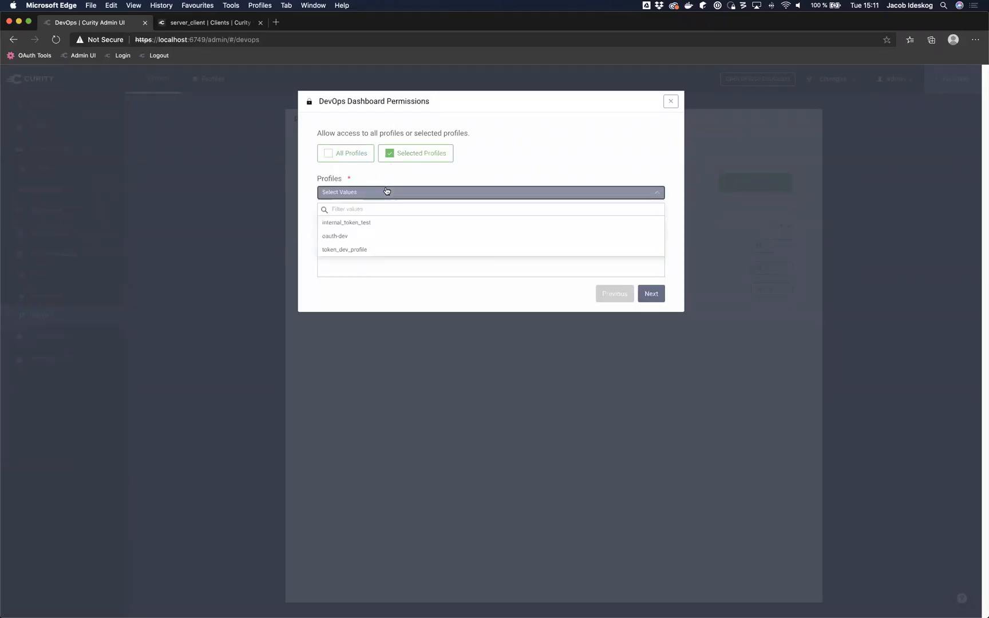
{"action": "left_click", "coordinate": [374, 249]}
{"action": "left_click", "coordinate": [651, 293]}
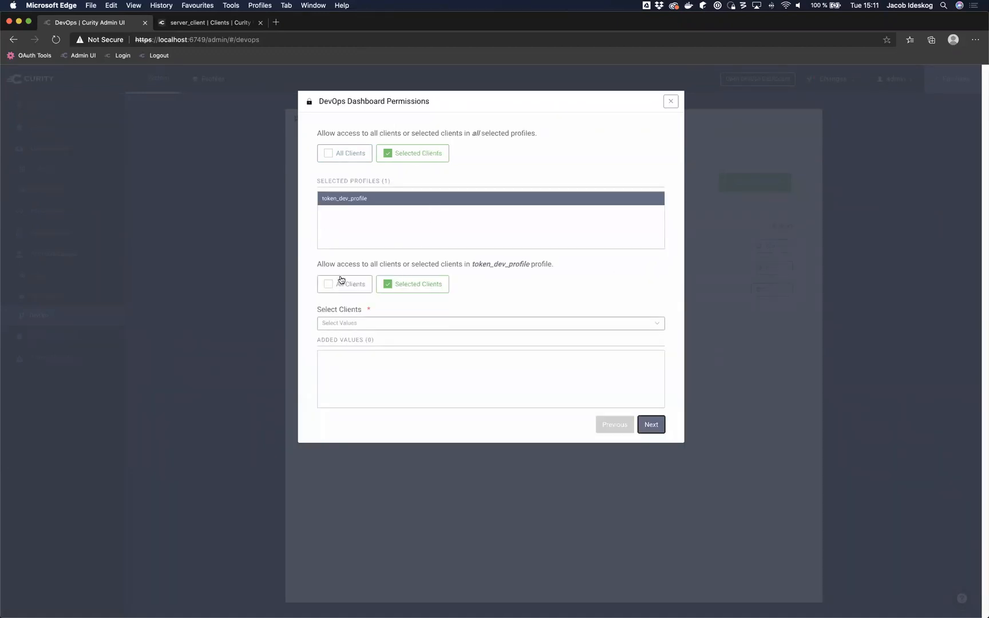
Step: Allow all token_dev_profile clients, leave scope and client modification off, and finish
{"action": "left_click", "coordinate": [375, 276]}
{"action": "left_click", "coordinate": [352, 283]}
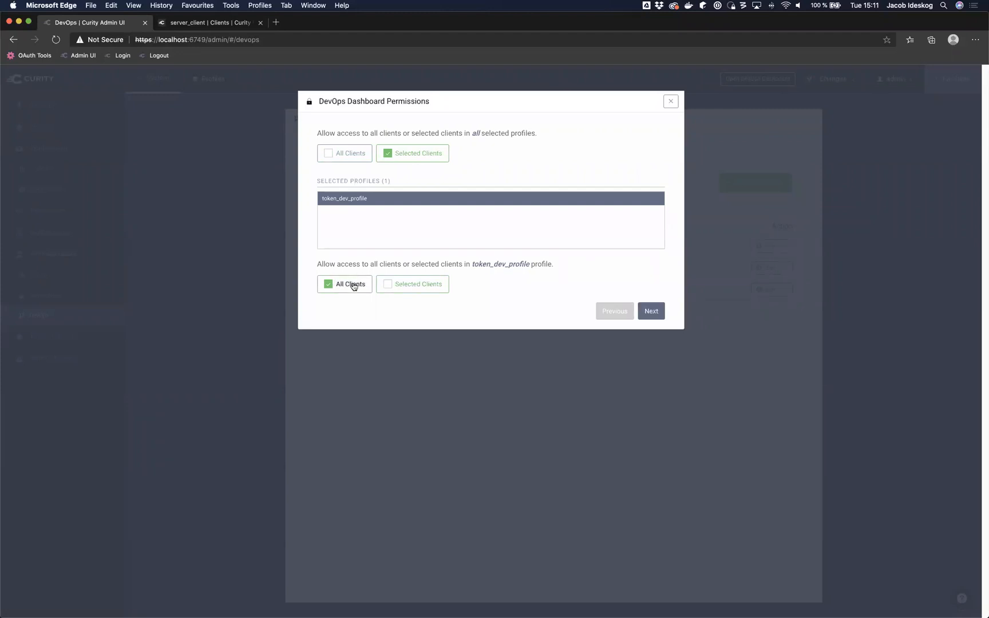
{"action": "left_click", "coordinate": [651, 310]}
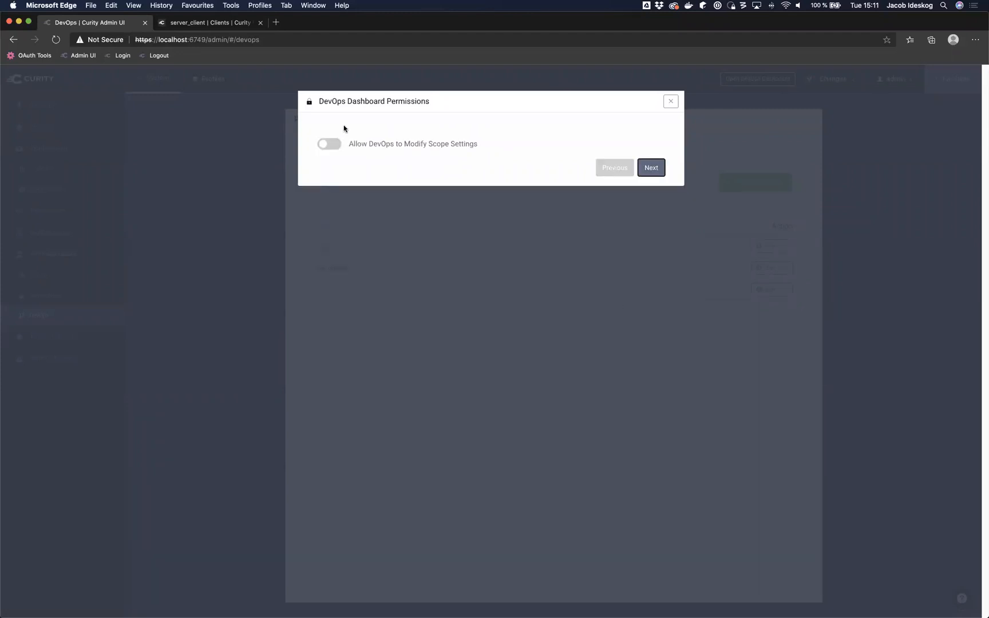
{"action": "left_click", "coordinate": [328, 147]}
{"action": "left_click", "coordinate": [328, 146]}
{"action": "left_click", "coordinate": [650, 167]}
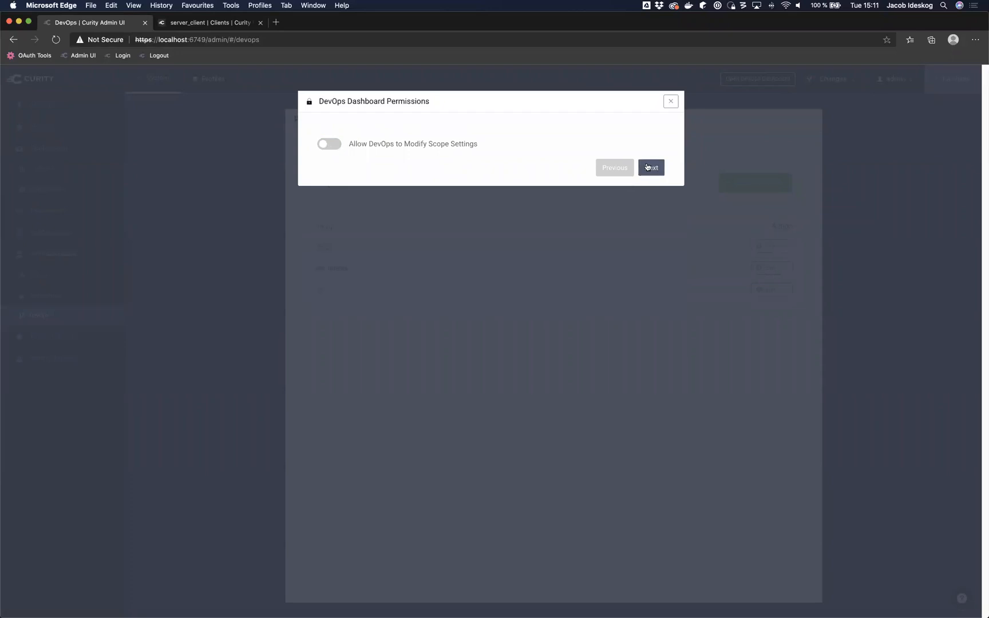
{"action": "left_click", "coordinate": [329, 146]}
{"action": "left_click", "coordinate": [330, 150]}
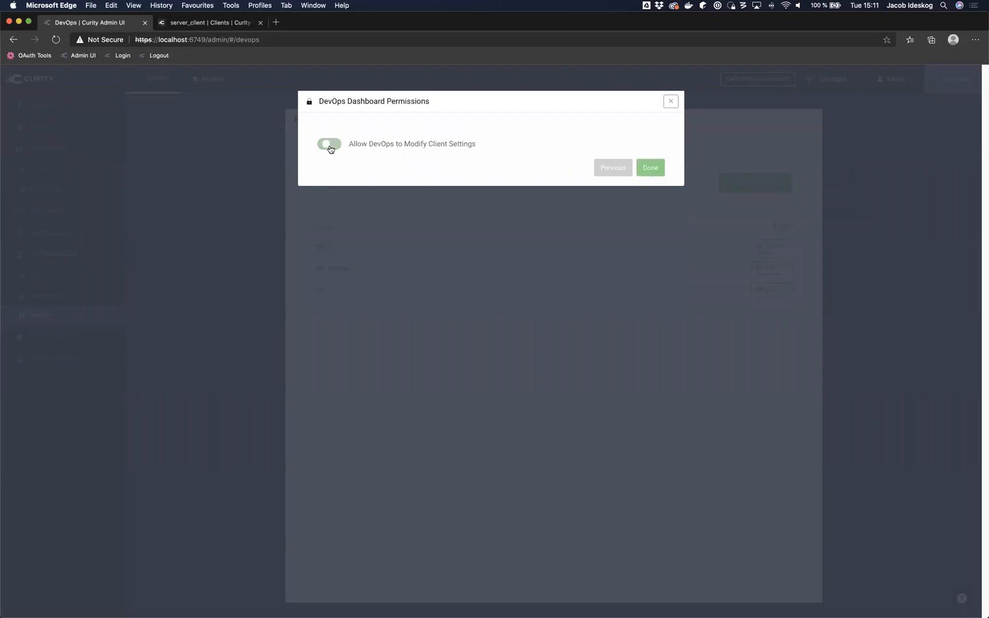
{"action": "left_click", "coordinate": [652, 170]}
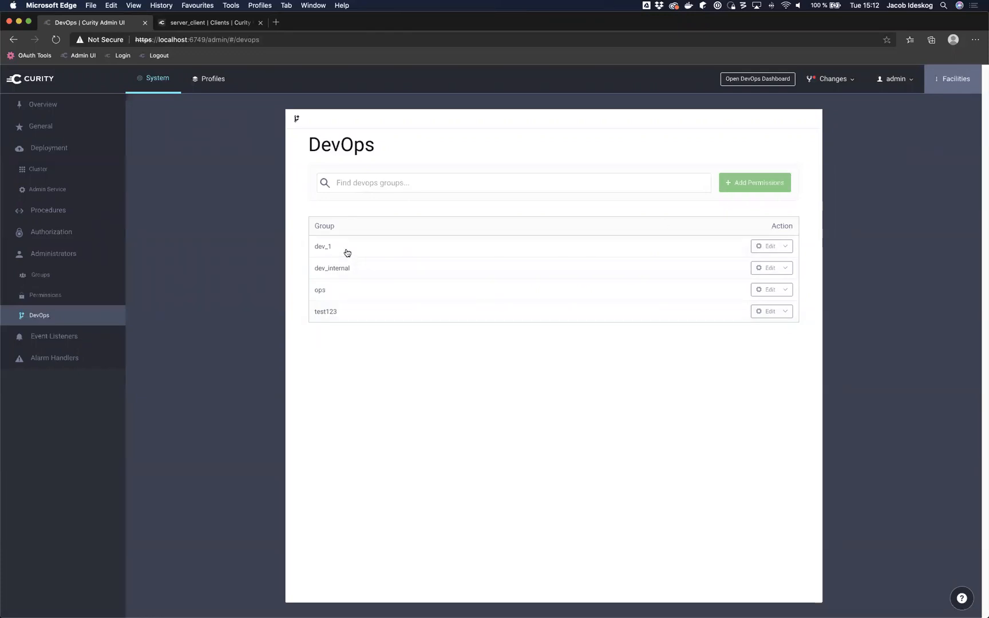
Step: Inspect the dev_1 and dev_internal permissions without changes, then return to the server_client tab
{"action": "left_click", "coordinate": [322, 248]}
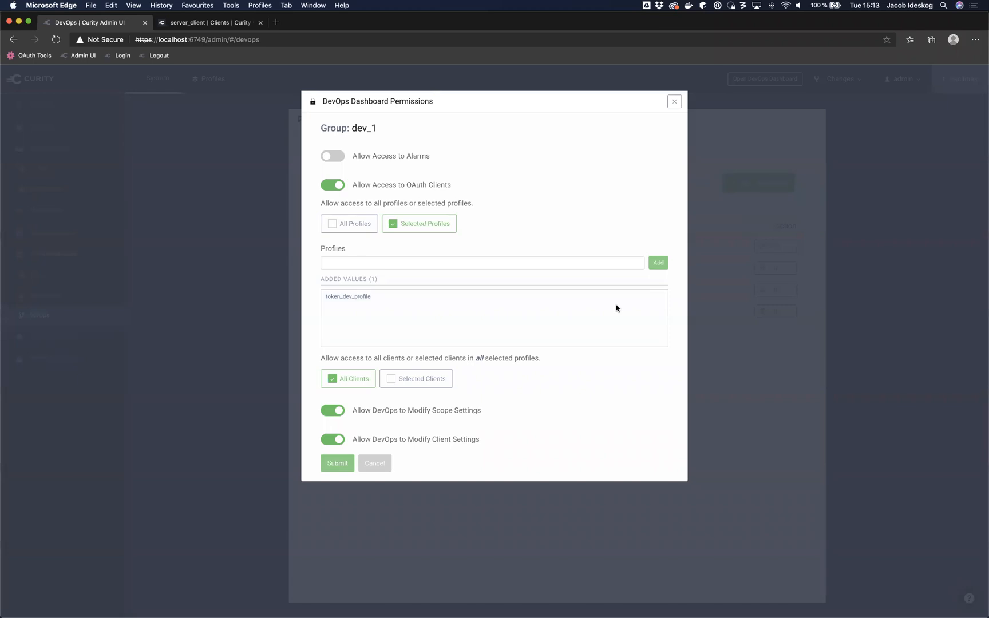
{"action": "left_click", "coordinate": [675, 101]}
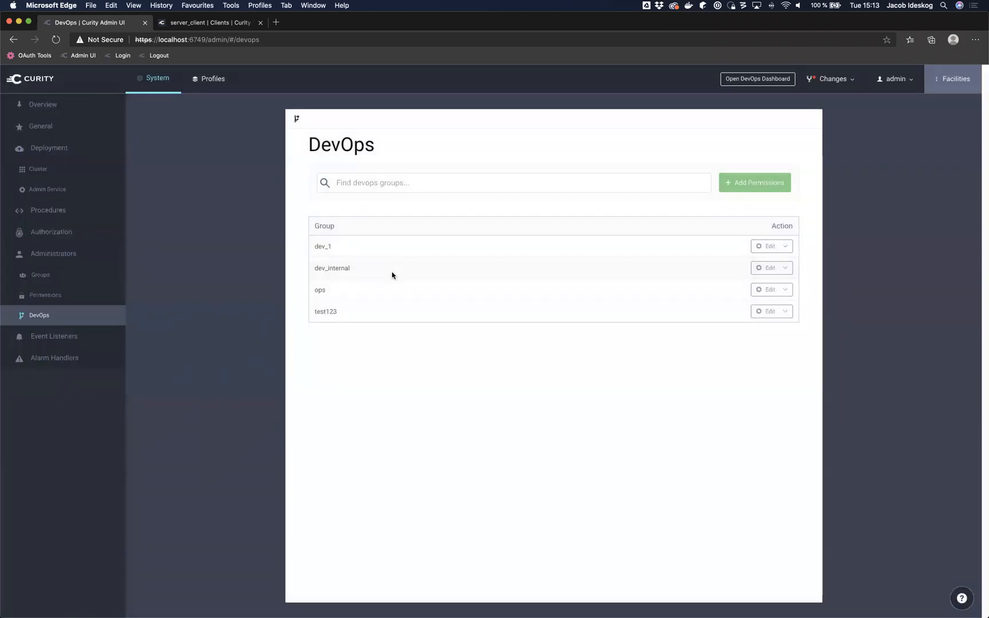
{"action": "left_click", "coordinate": [392, 275]}
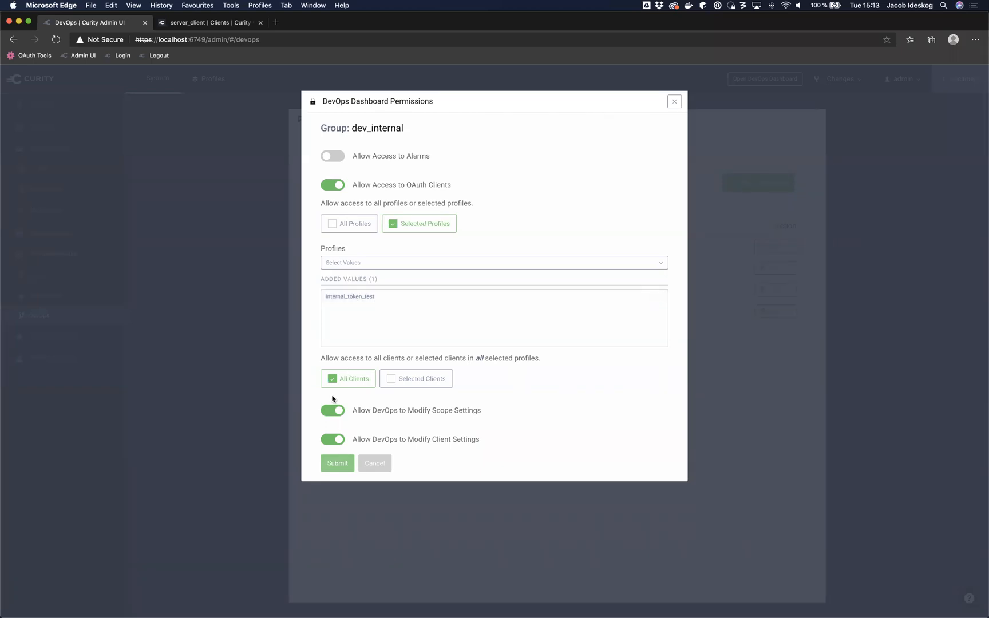
{"action": "left_click", "coordinate": [367, 467]}
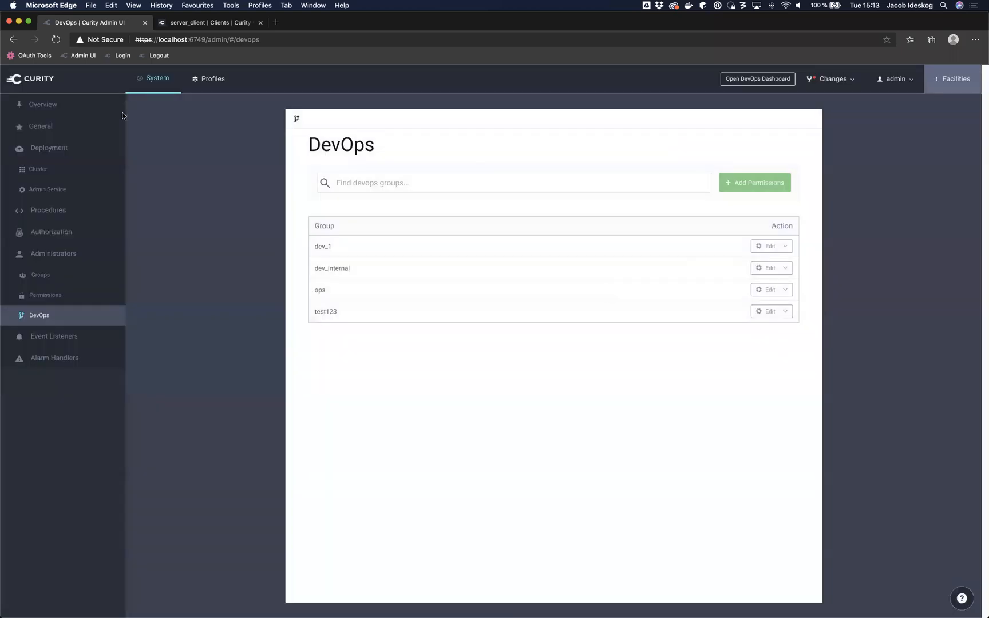
{"action": "left_click", "coordinate": [209, 22]}
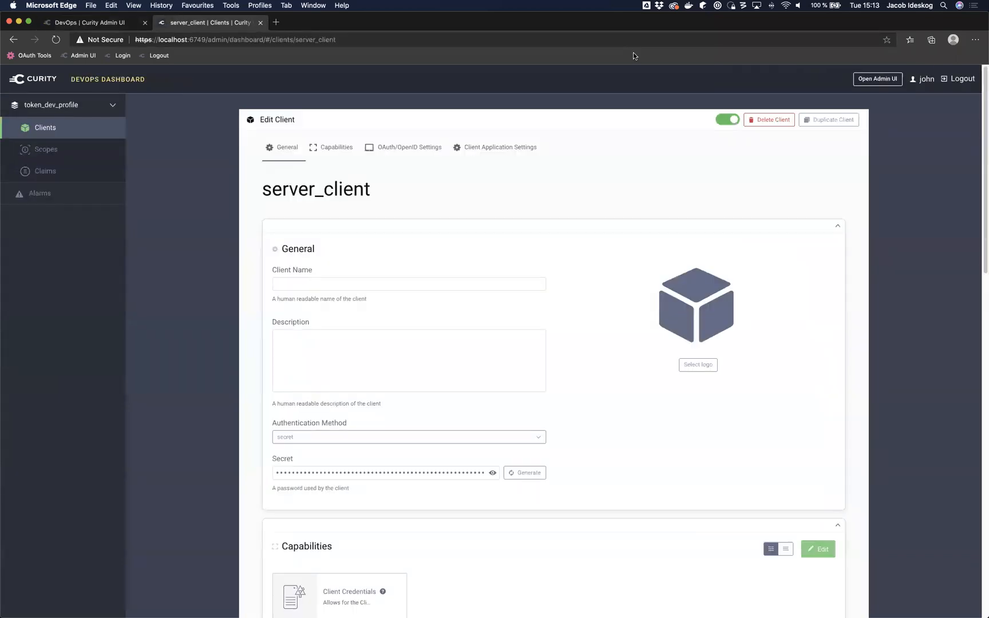
Step: Log out of the DevOps Dashboard and sign back in with a different username
{"action": "left_click", "coordinate": [960, 80]}
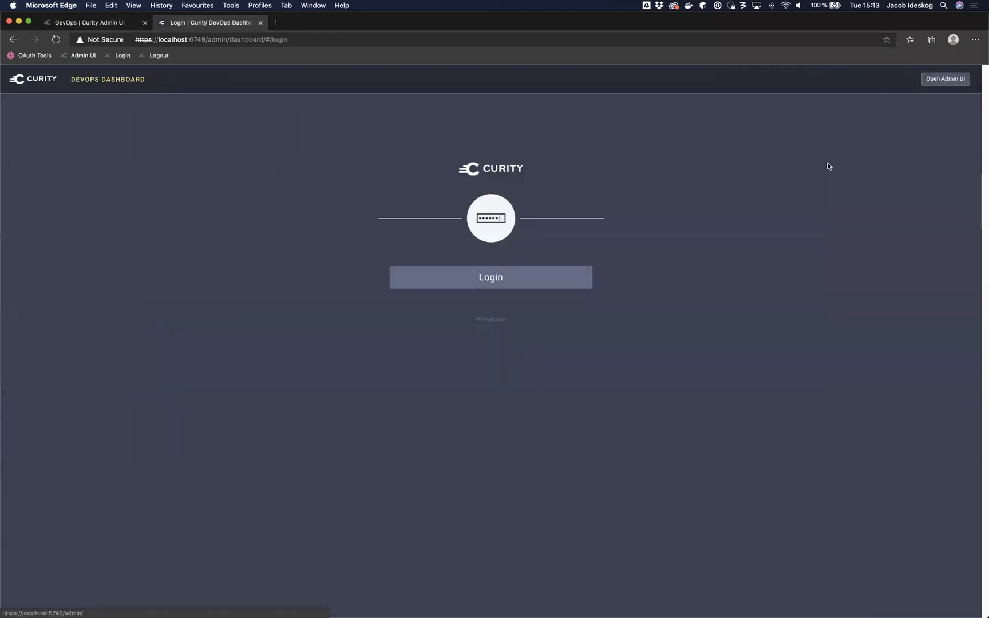
{"action": "left_click", "coordinate": [468, 283]}
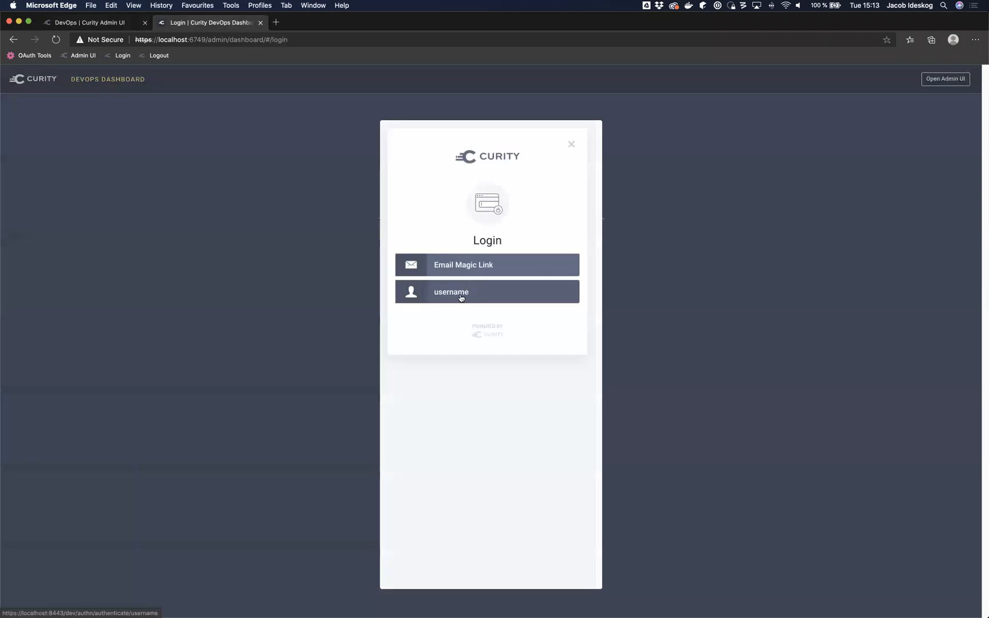
{"action": "left_click", "coordinate": [461, 296]}
{"action": "left_click", "coordinate": [435, 268]}
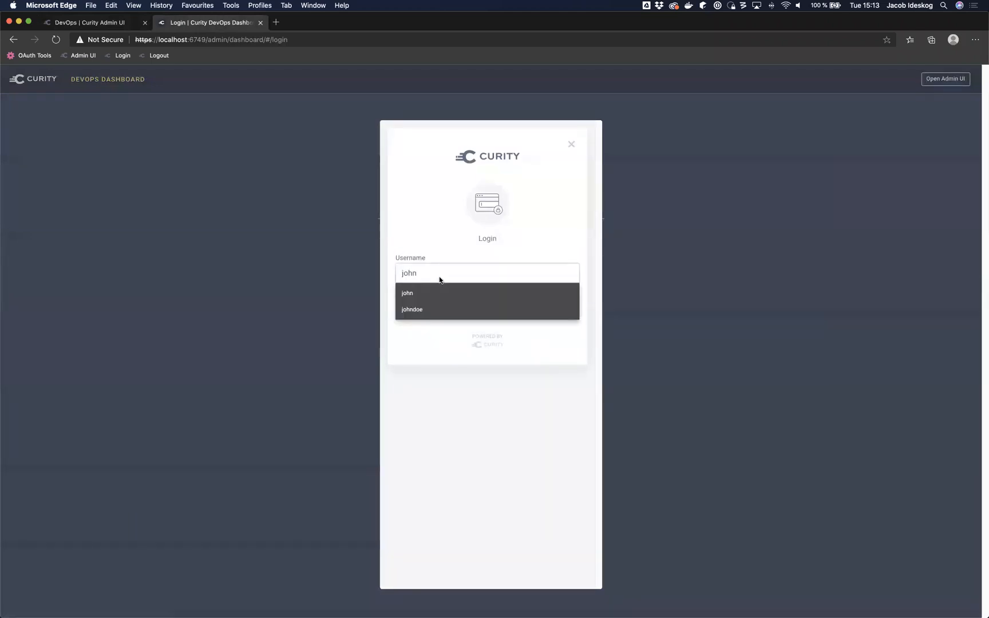
{"action": "key", "text": "BackSpace"}
{"action": "key", "text": "BackSpace"}
{"action": "type", "text": "ane"}
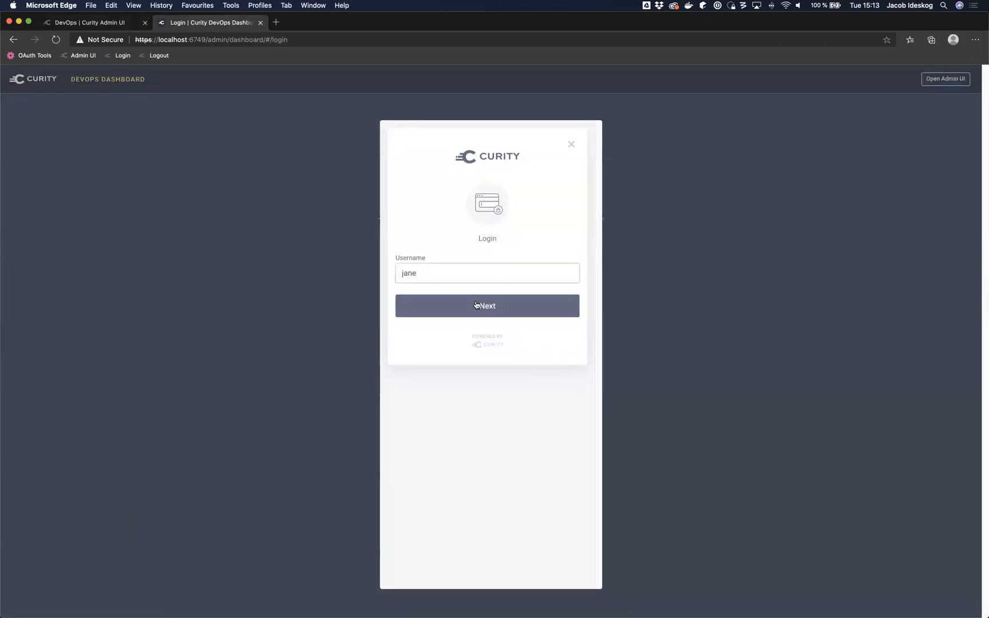
{"action": "left_click", "coordinate": [476, 305]}
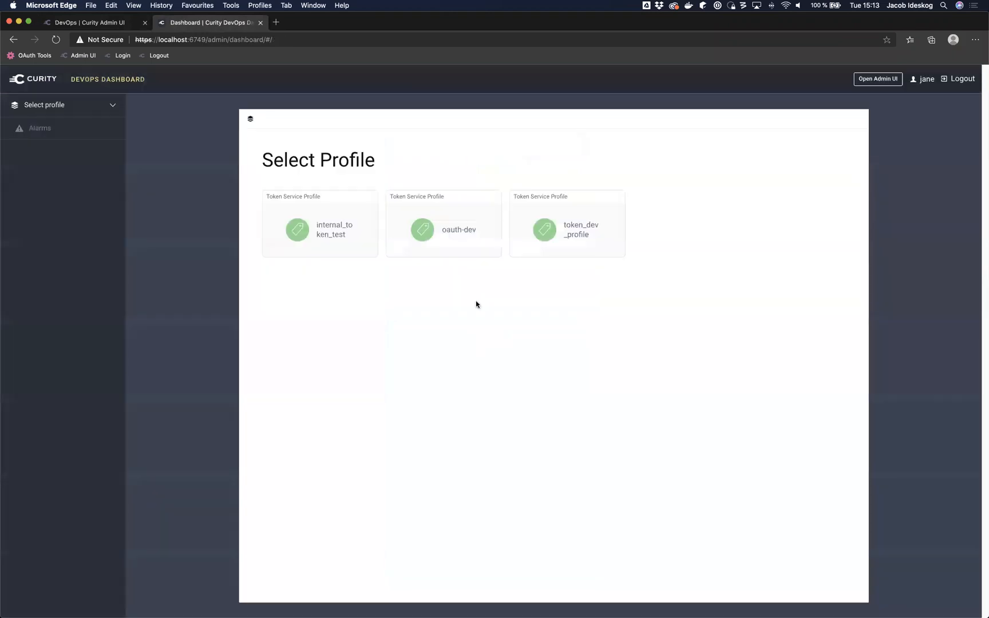
Step: Open the token_dev_profile profile
{"action": "left_click", "coordinate": [545, 217]}
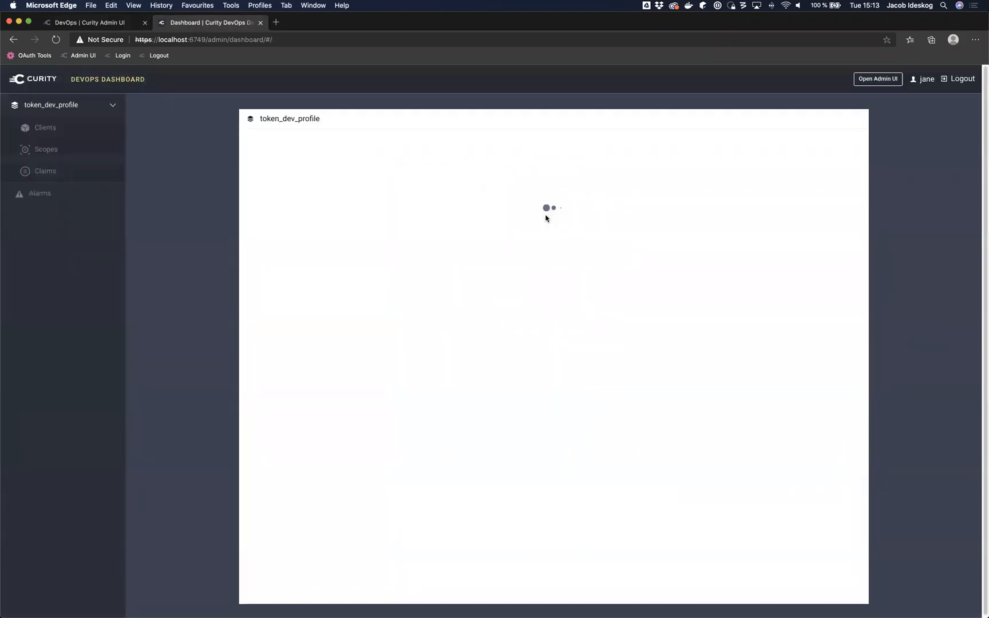
{"action": "left_click_drag", "start_coordinate": [432, 231], "coordinate": [484, 291]}
{"action": "left_click", "coordinate": [445, 292]}
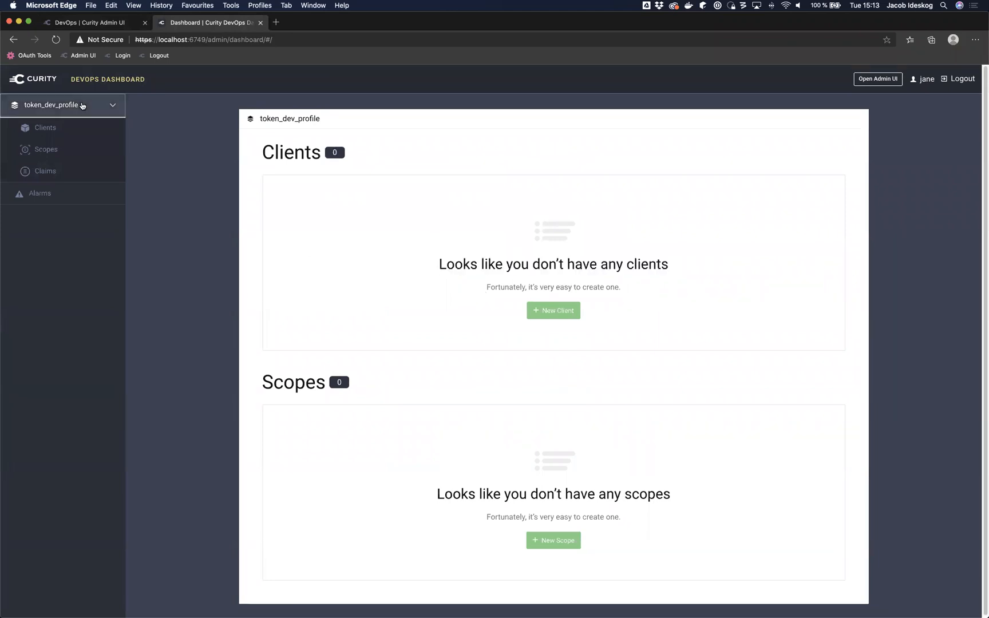
Step: Switch to the internal_token_test profile's Clients list and start a new client
{"action": "left_click", "coordinate": [83, 107]}
{"action": "left_click", "coordinate": [83, 137]}
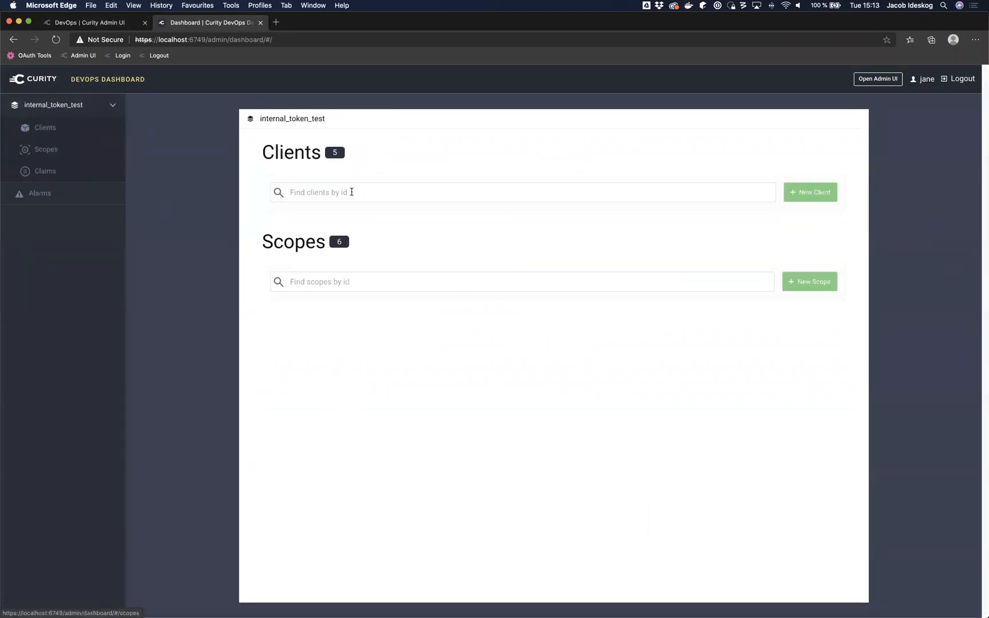
{"action": "left_click", "coordinate": [45, 127]}
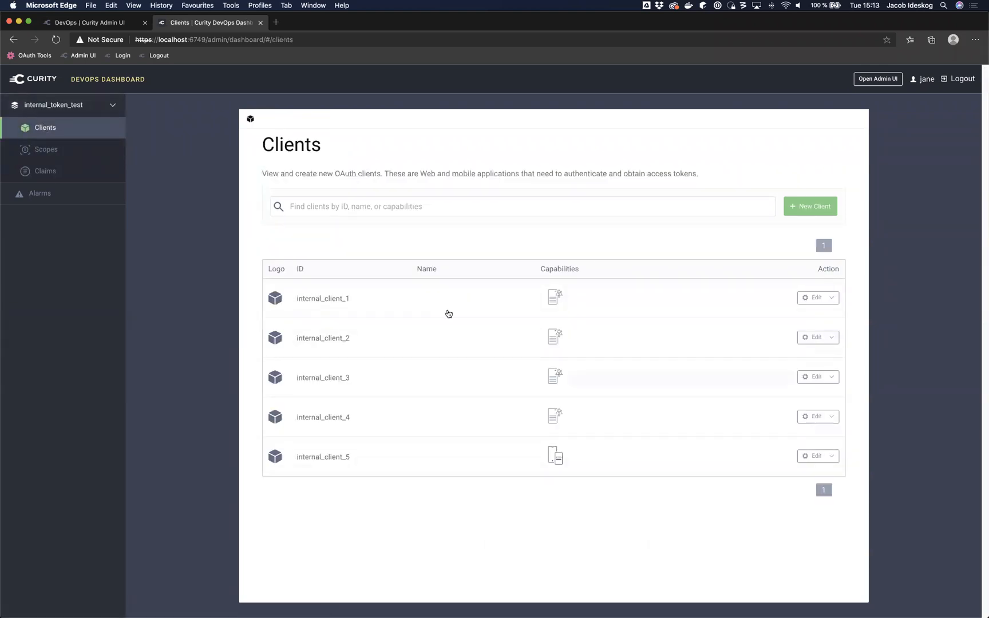
{"action": "left_click", "coordinate": [800, 215]}
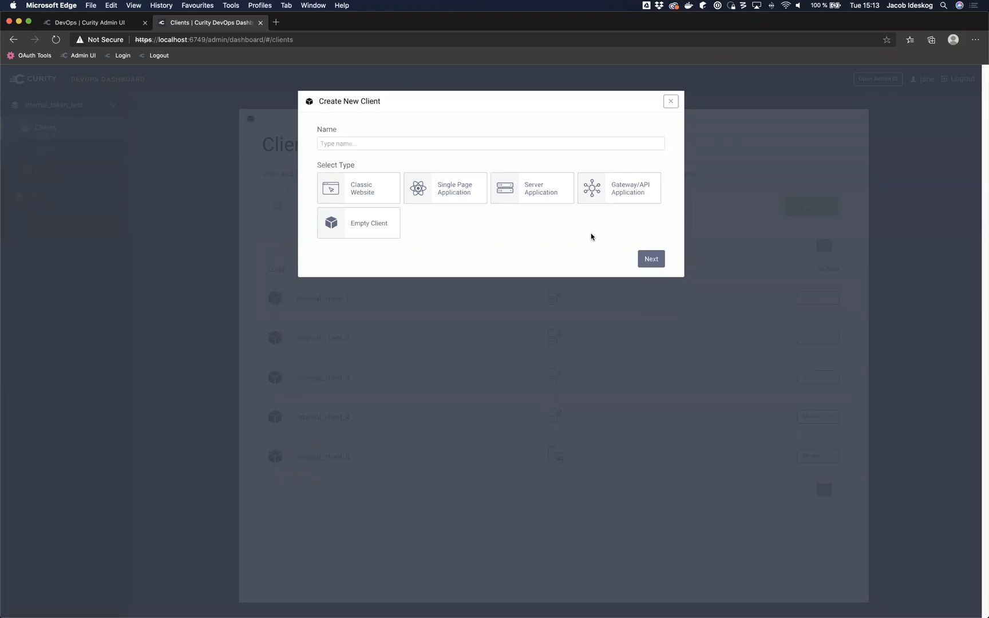
Step: Make a Classic Website client named www with the oauth.tools redirect URI and allowed origin
{"action": "left_click", "coordinate": [358, 180]}
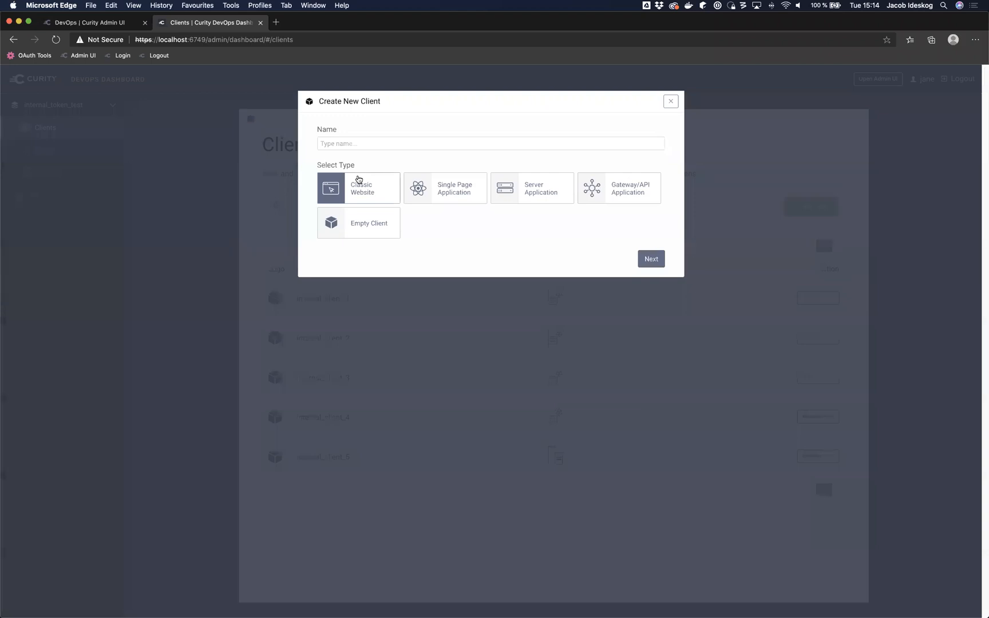
{"action": "left_click", "coordinate": [359, 144]}
{"action": "type", "text": "www"}
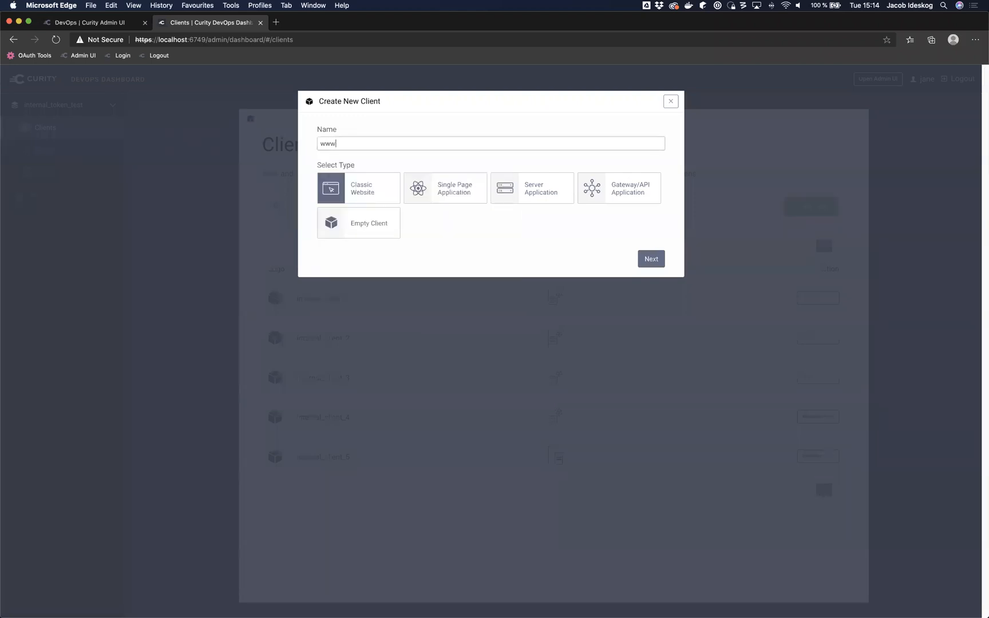
{"action": "left_click", "coordinate": [651, 258]}
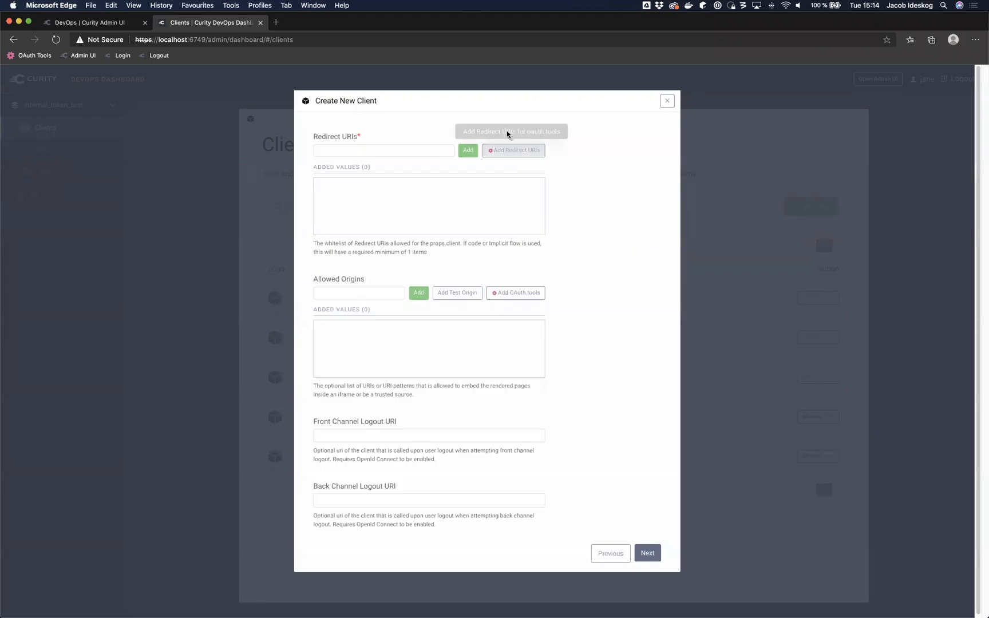
{"action": "left_click", "coordinate": [512, 150]}
{"action": "left_click", "coordinate": [516, 293]}
{"action": "left_click", "coordinate": [650, 554]}
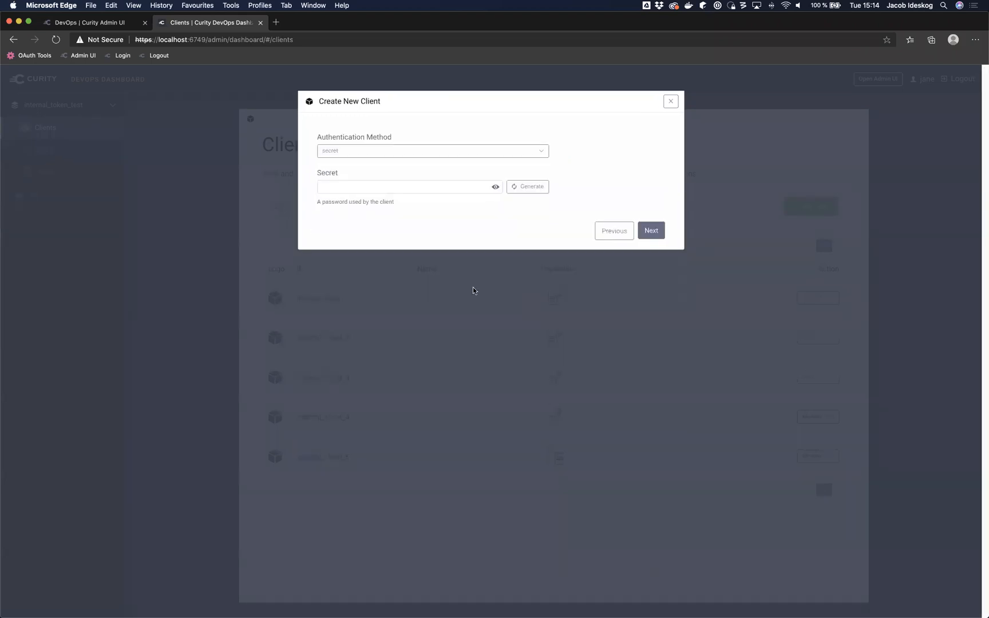
Step: Set the client secret and allow the webauthn and username authenticators
{"action": "left_click", "coordinate": [387, 188]}
{"action": "left_click", "coordinate": [651, 230]}
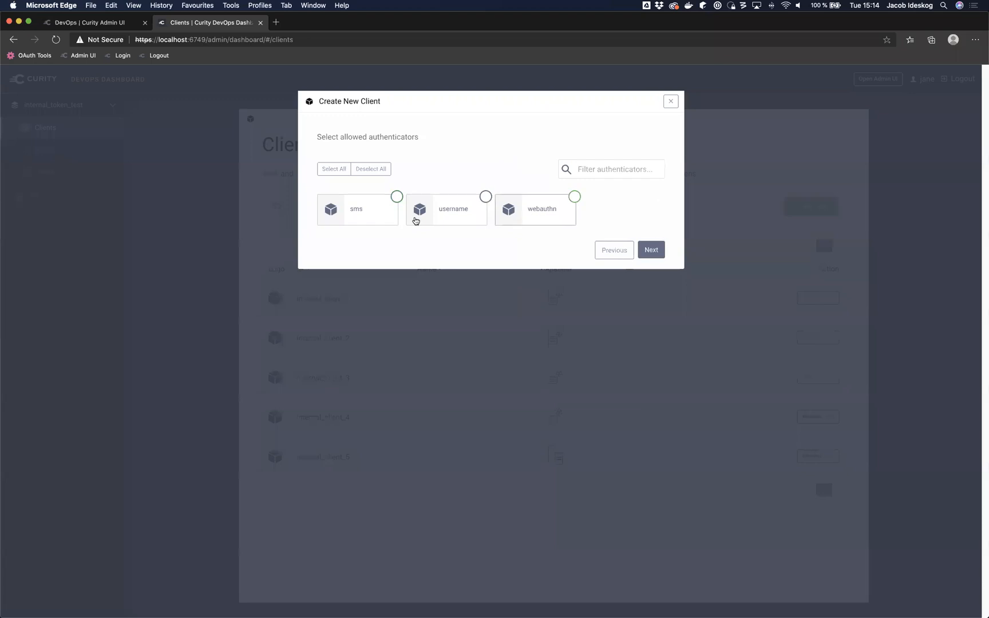
{"action": "left_click", "coordinate": [518, 215]}
{"action": "left_click", "coordinate": [446, 226]}
{"action": "left_click", "coordinate": [652, 249]}
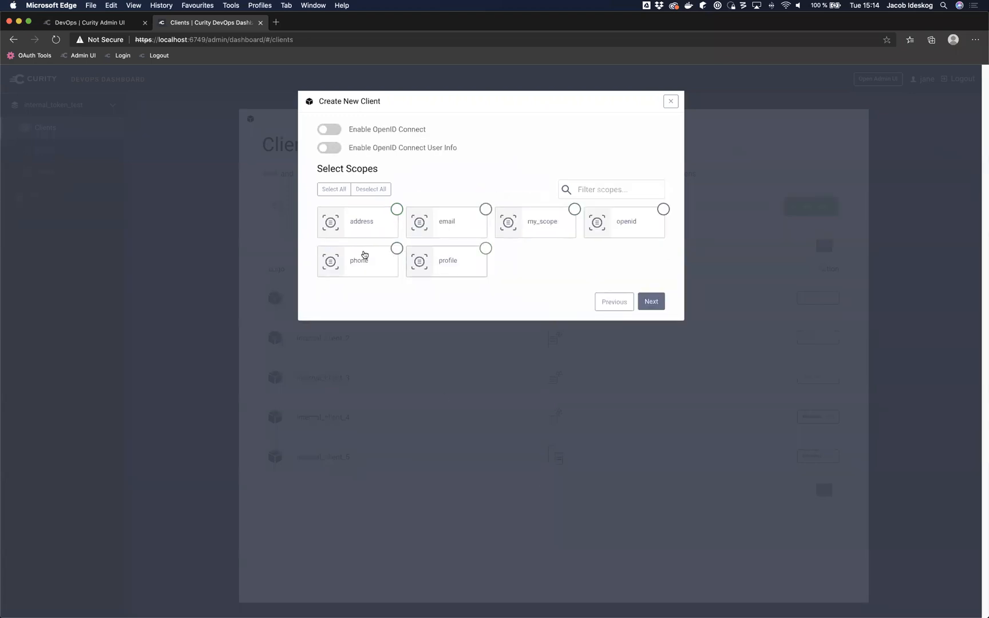
Step: Enable OpenID Connect and user info (openid, profile scopes), then save the www client
{"action": "left_click", "coordinate": [330, 130]}
{"action": "left_click", "coordinate": [339, 150]}
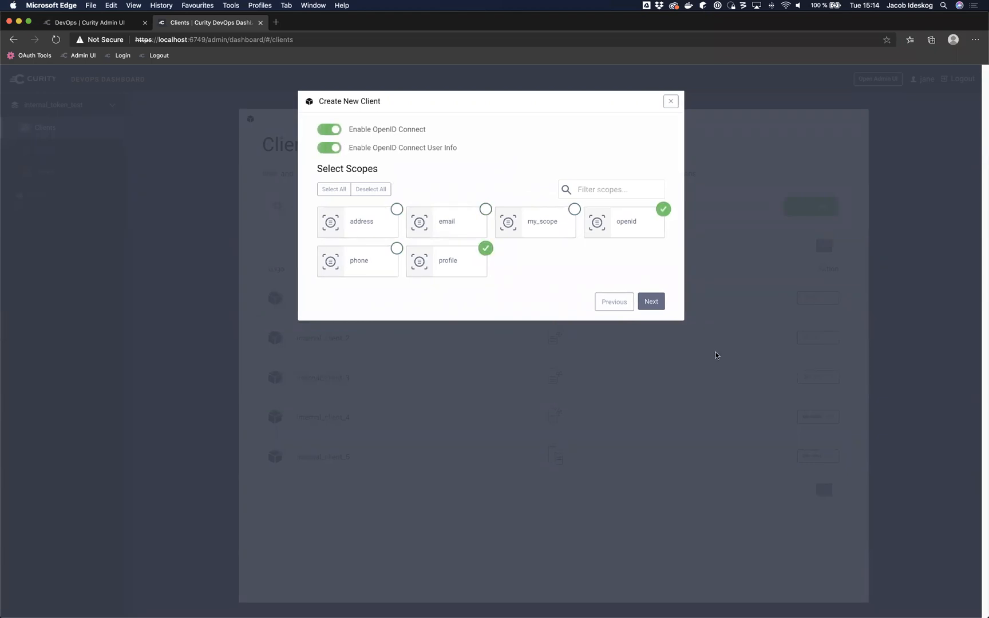
{"action": "left_click", "coordinate": [649, 300]}
{"action": "left_click", "coordinate": [638, 436]}
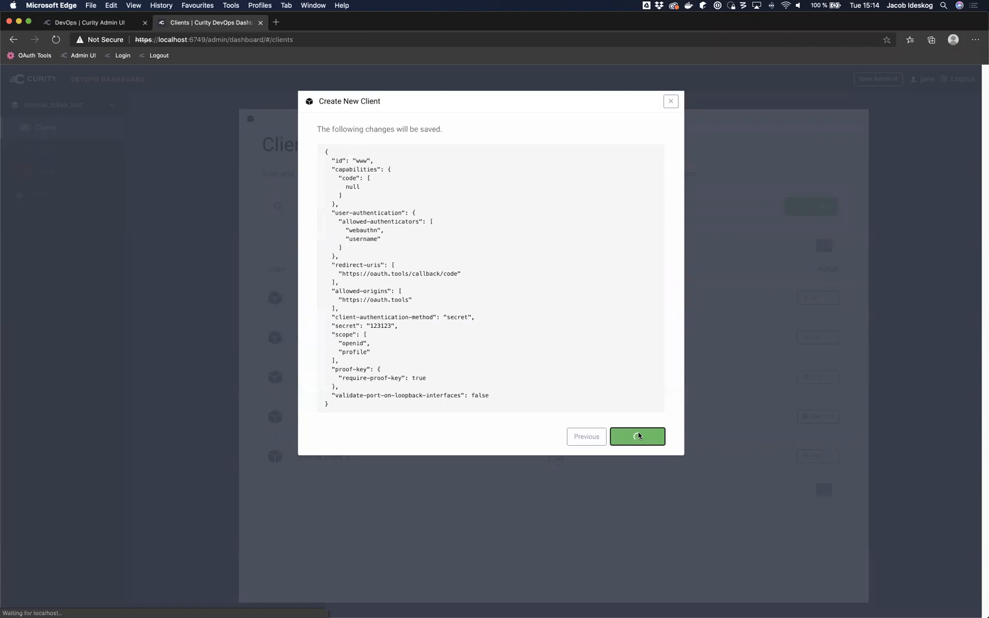
{"action": "scroll", "coordinate": [639, 436], "scroll_direction": "down", "scroll_amount": 5}
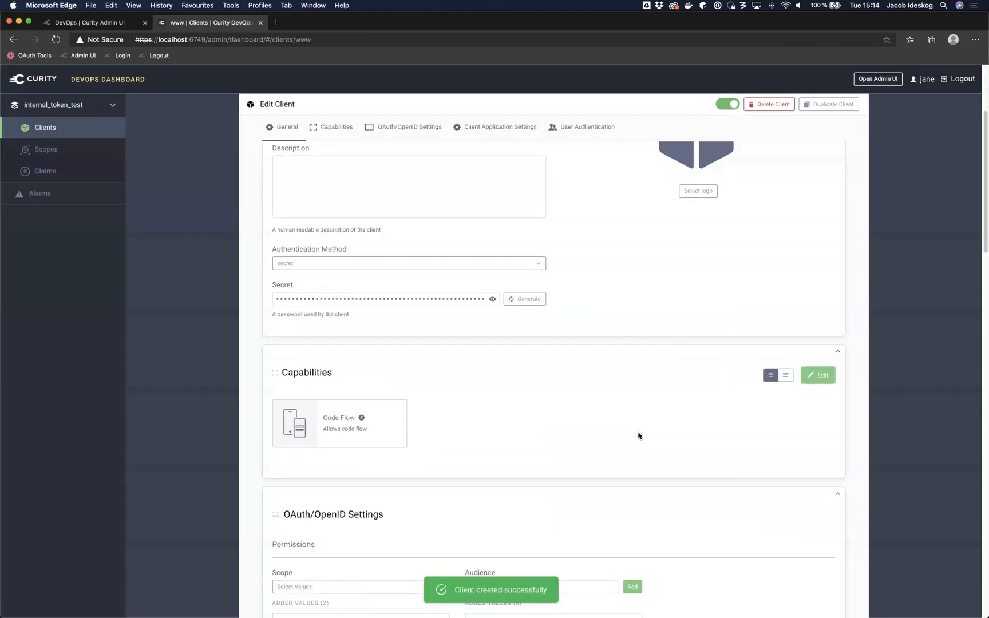
{"action": "scroll", "coordinate": [639, 436], "scroll_direction": "up", "scroll_amount": 3}
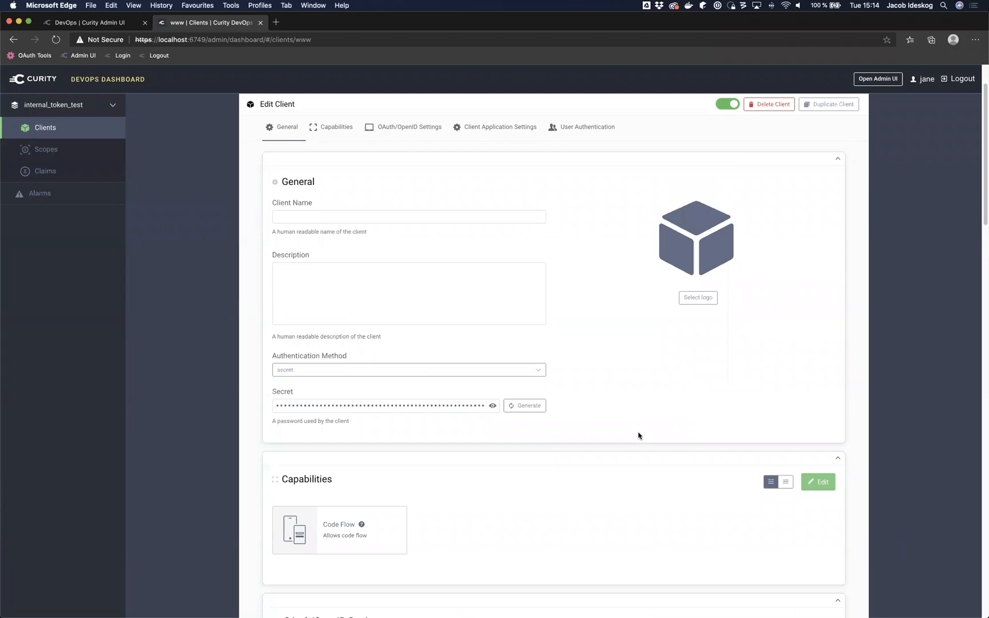
{"action": "scroll", "coordinate": [639, 435], "scroll_direction": "down", "scroll_amount": 7}
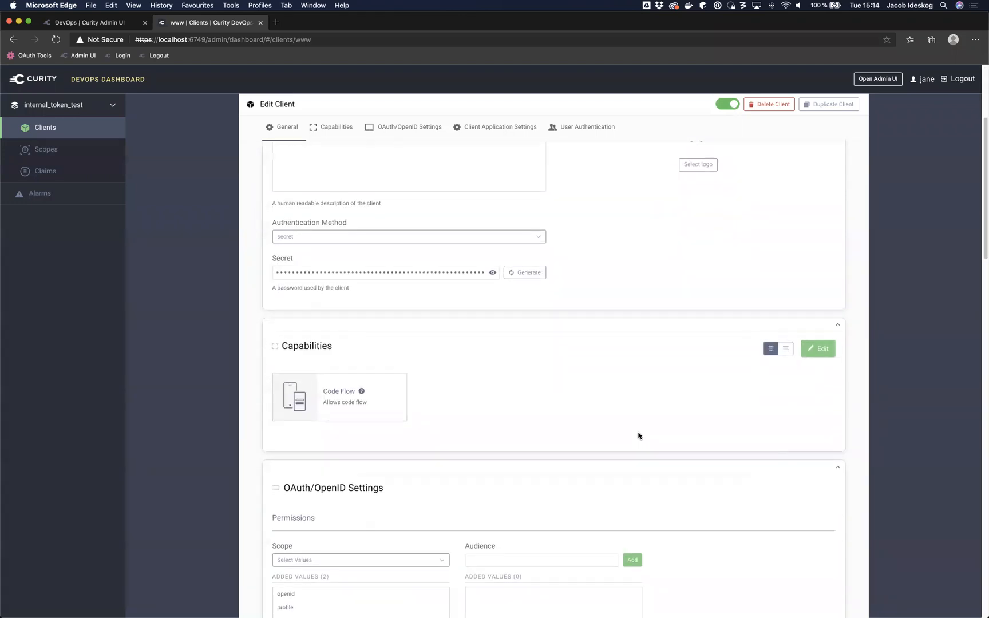
{"action": "scroll", "coordinate": [638, 436], "scroll_direction": "down", "scroll_amount": 5}
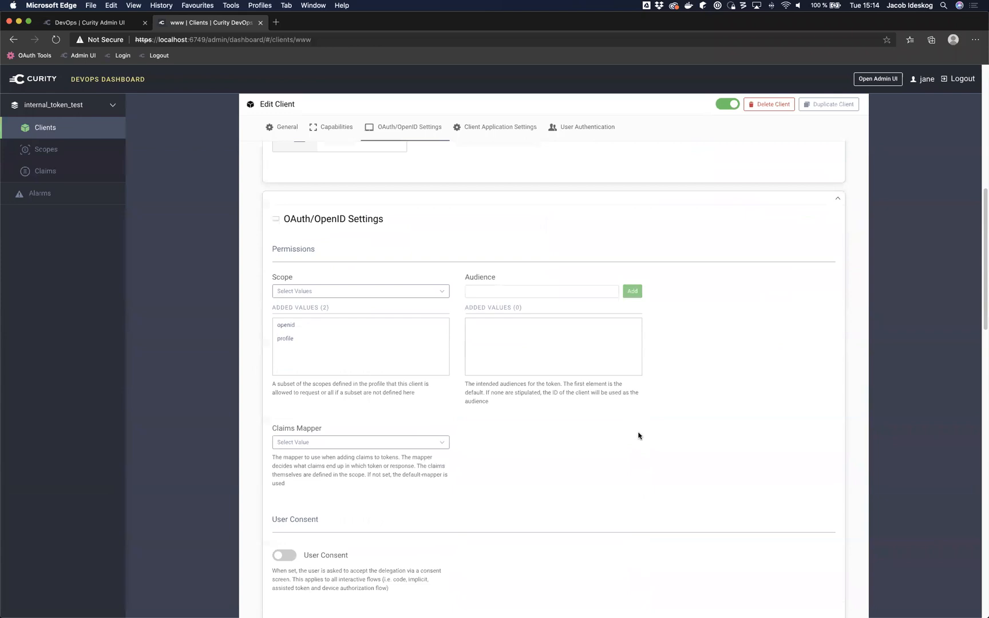
{"action": "scroll", "coordinate": [639, 435], "scroll_direction": "down", "scroll_amount": 12}
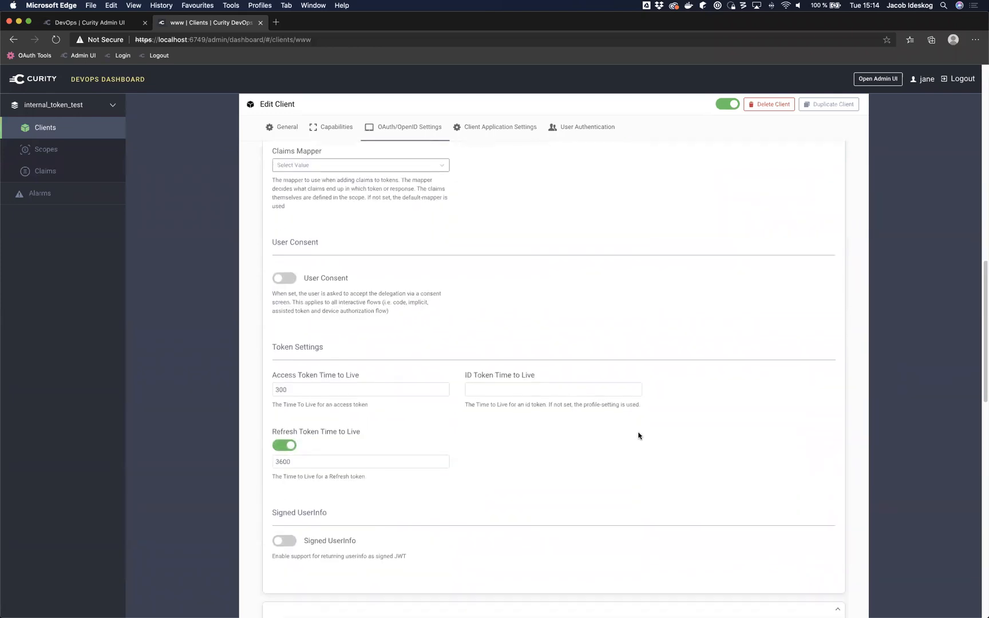
{"action": "scroll", "coordinate": [639, 435], "scroll_direction": "down", "scroll_amount": 4}
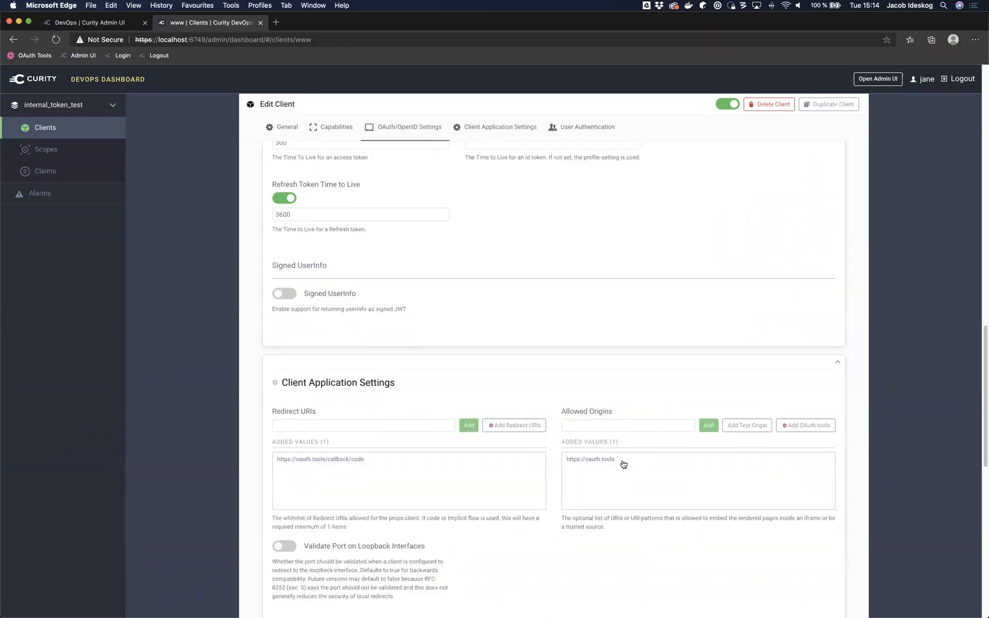
{"action": "scroll", "coordinate": [624, 465], "scroll_direction": "down", "scroll_amount": 5}
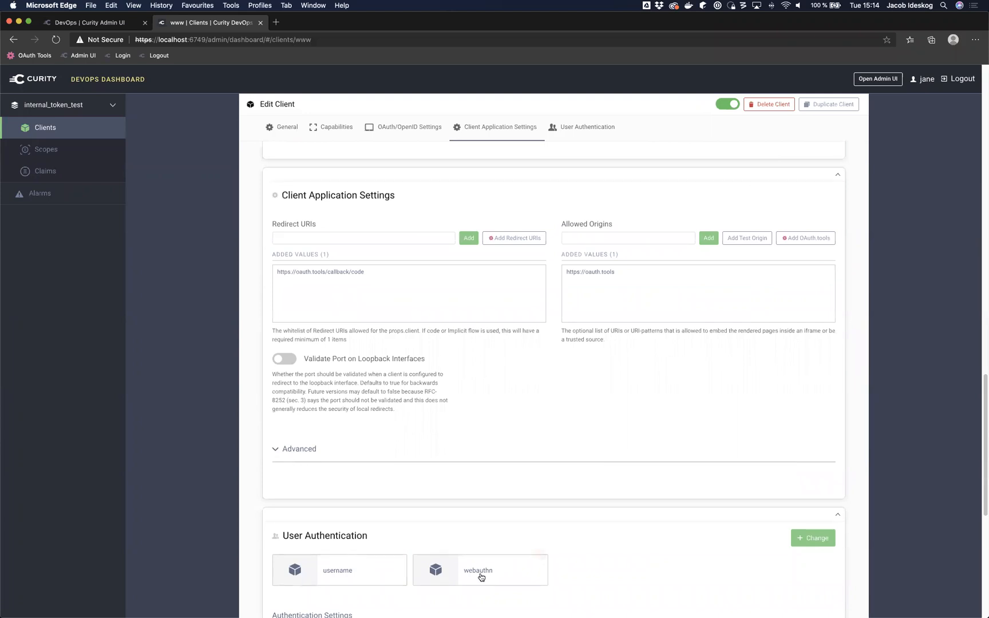
{"action": "scroll", "coordinate": [515, 406], "scroll_direction": "up", "scroll_amount": 20}
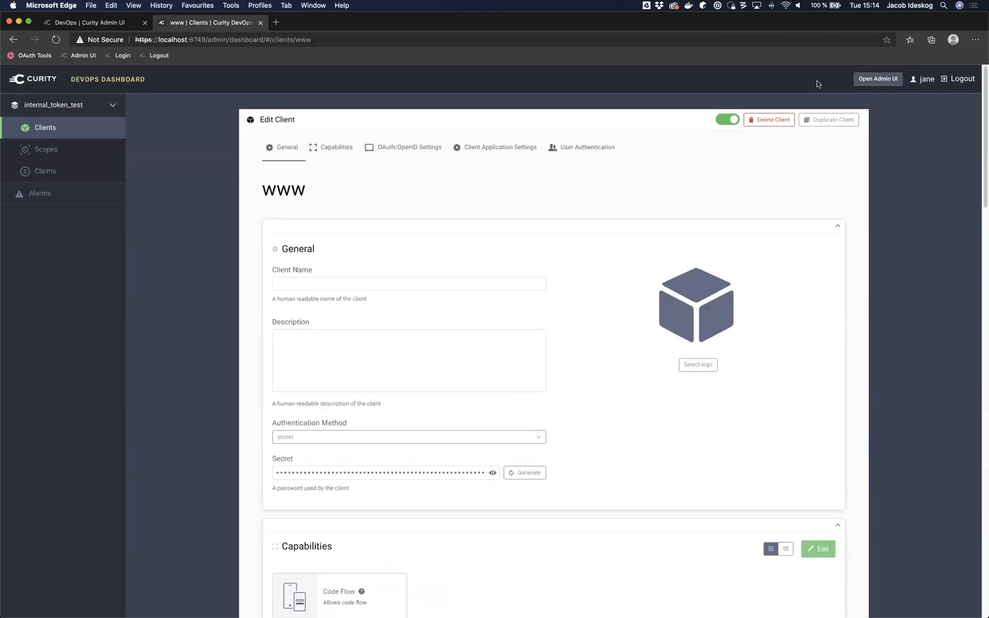
{"action": "left_click", "coordinate": [100, 133]}
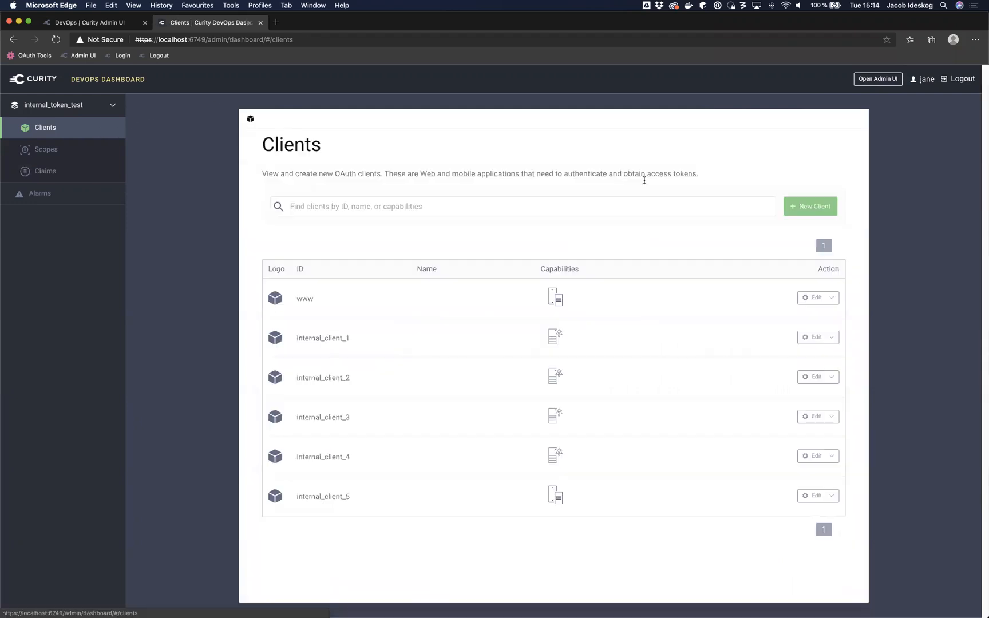
Step: Start a Single Page Application client named spa with the oauth.tools redirect URI and origin
{"action": "left_click", "coordinate": [805, 208]}
{"action": "left_click", "coordinate": [467, 189]}
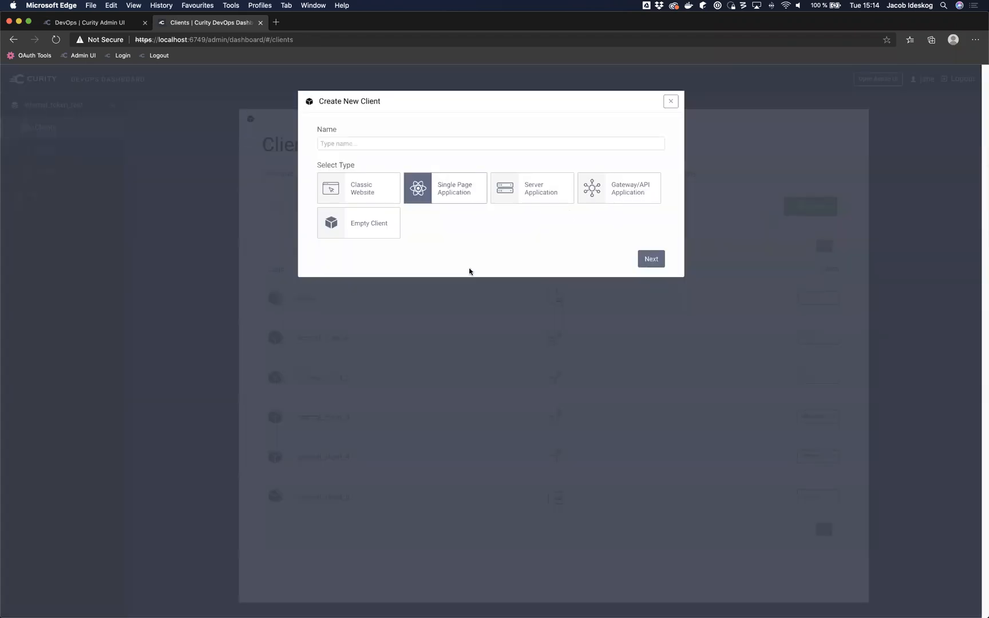
{"action": "left_click", "coordinate": [382, 146]}
{"action": "type", "text": "spa"}
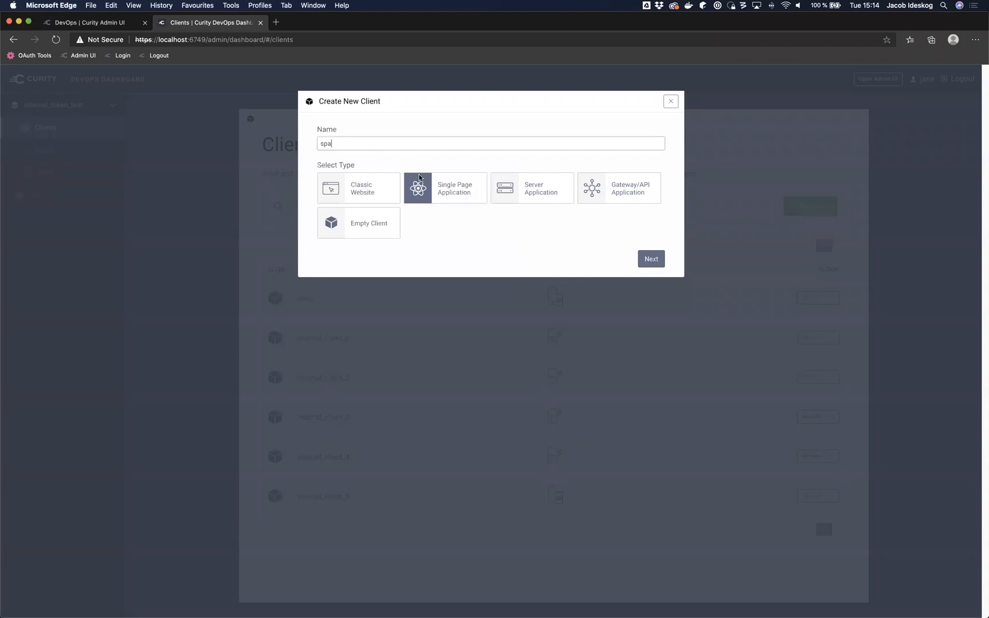
{"action": "left_click", "coordinate": [655, 263]}
{"action": "left_click", "coordinate": [514, 150]}
{"action": "left_click", "coordinate": [513, 295]}
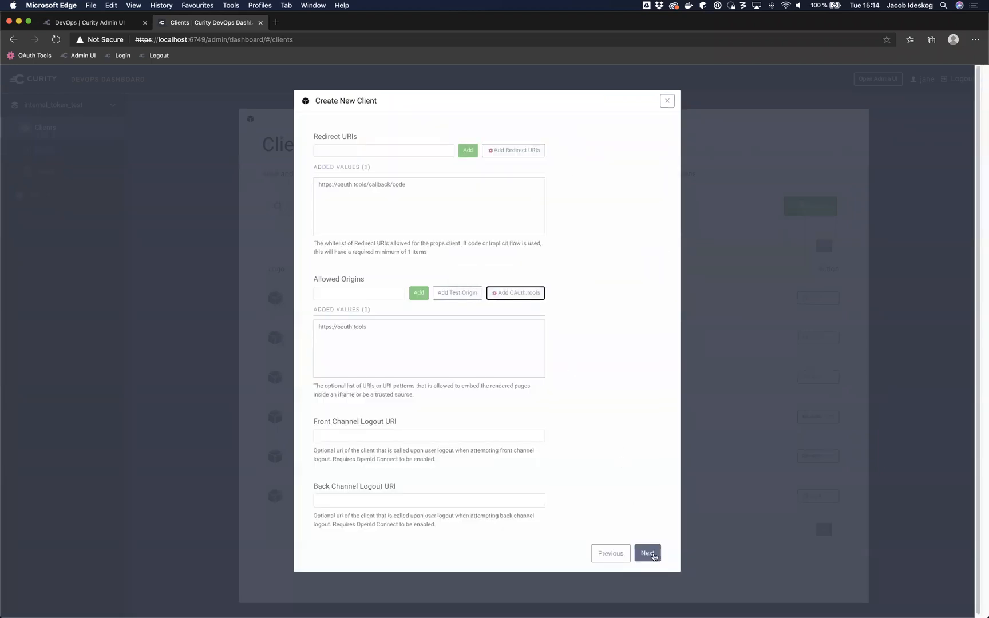
{"action": "left_click", "coordinate": [654, 555]}
Step: Allow sms and username authenticators, enable openid and profile scopes, and save spa
{"action": "left_click", "coordinate": [388, 212]}
{"action": "left_click", "coordinate": [450, 213]}
{"action": "left_click", "coordinate": [654, 254]}
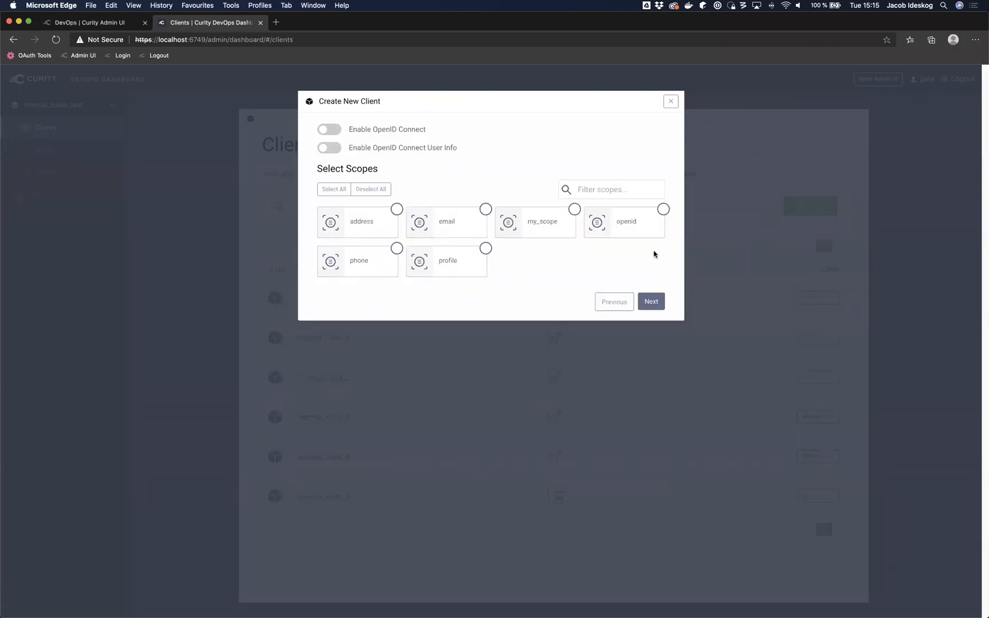
{"action": "left_click", "coordinate": [329, 129]}
{"action": "left_click", "coordinate": [330, 148]}
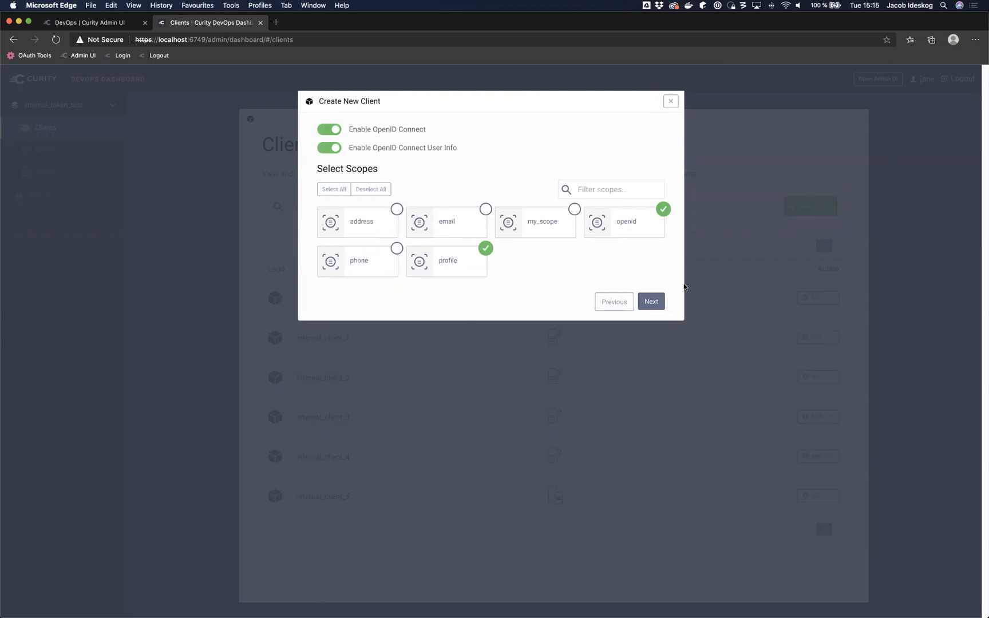
{"action": "left_click", "coordinate": [663, 303]}
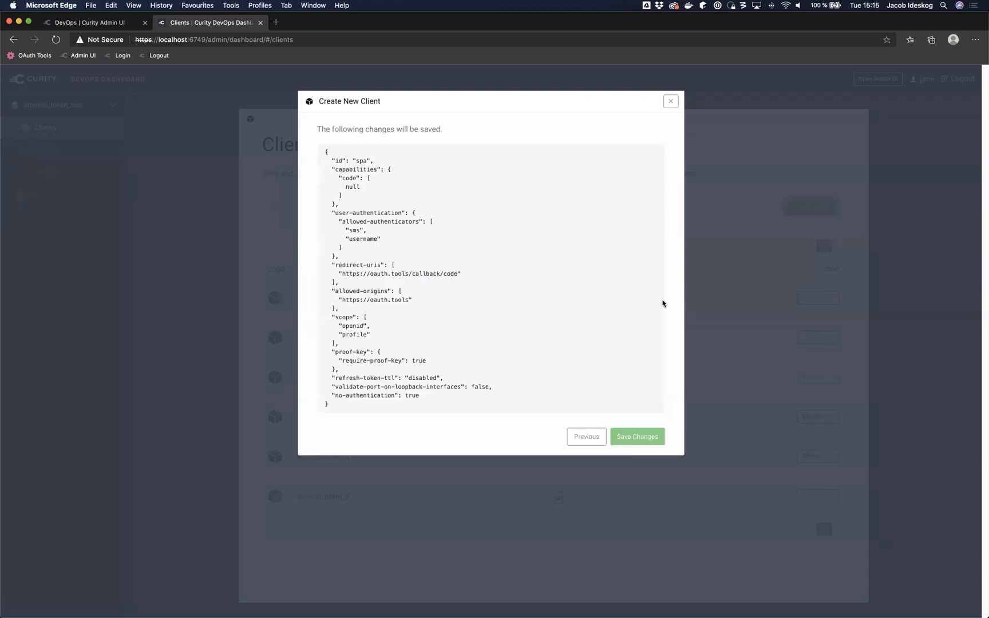
{"action": "left_click", "coordinate": [647, 432]}
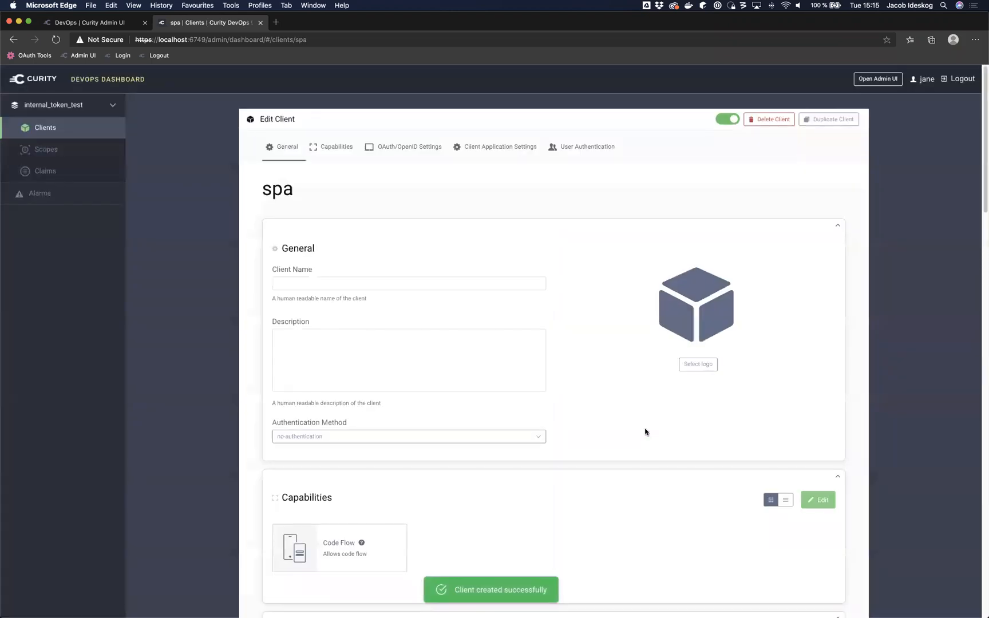
{"action": "scroll", "coordinate": [645, 432], "scroll_direction": "down", "scroll_amount": 5}
{"action": "scroll", "coordinate": [645, 432], "scroll_direction": "down", "scroll_amount": 3}
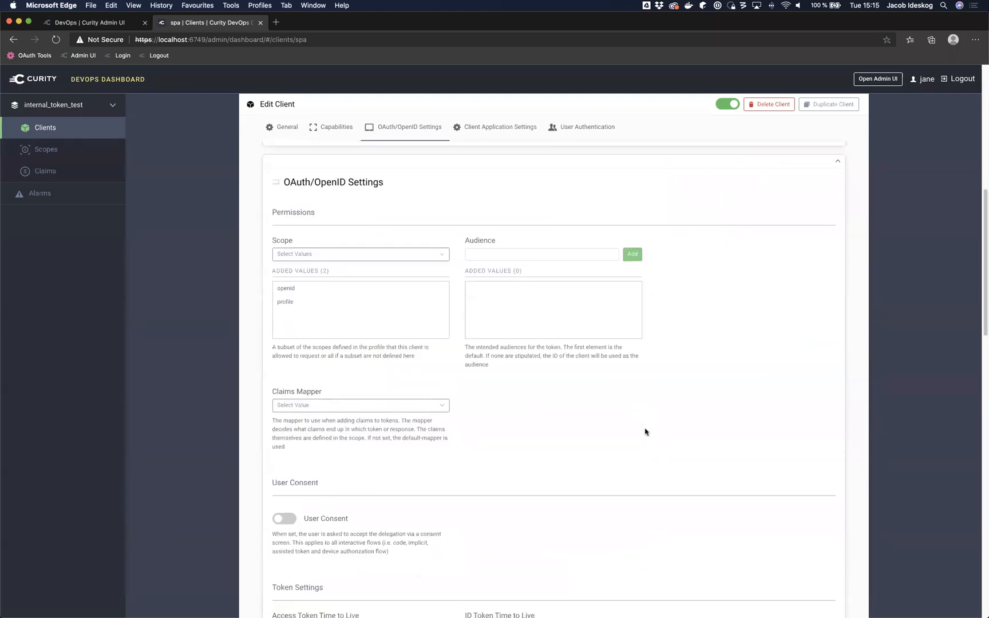
{"action": "scroll", "coordinate": [645, 432], "scroll_direction": "down", "scroll_amount": 3}
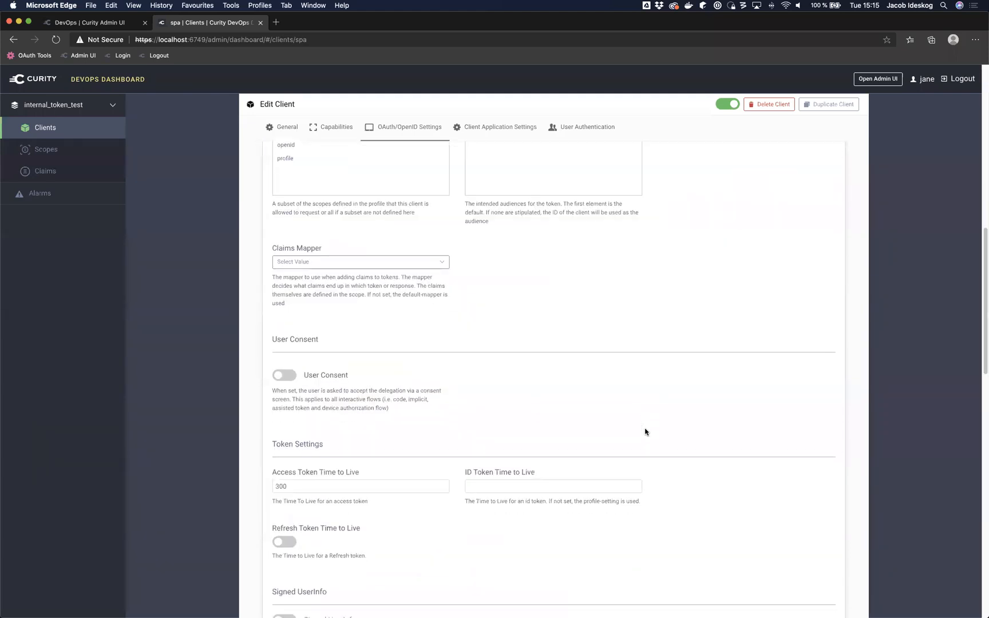
{"action": "scroll", "coordinate": [645, 432], "scroll_direction": "down", "scroll_amount": 3}
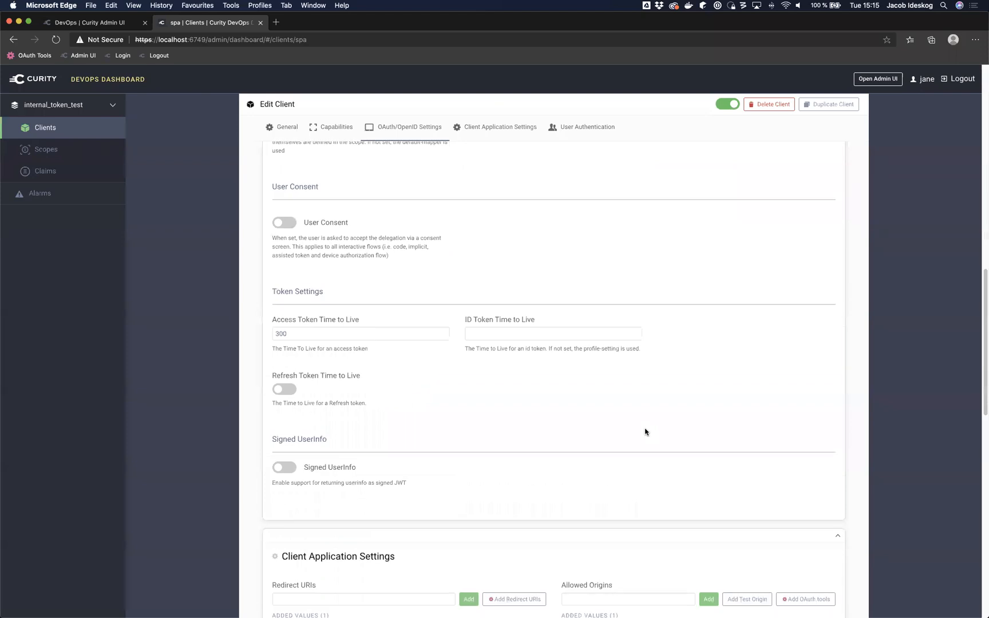
{"action": "scroll", "coordinate": [601, 425], "scroll_direction": "down", "scroll_amount": 4}
{"action": "scroll", "coordinate": [601, 425], "scroll_direction": "down", "scroll_amount": 3}
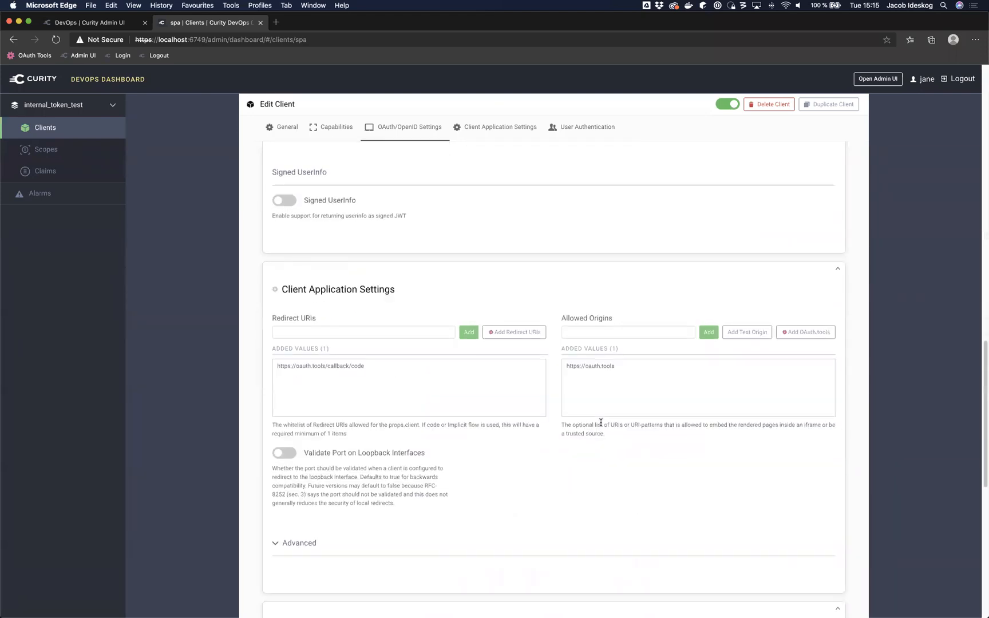
{"action": "left_click", "coordinate": [298, 479]}
{"action": "scroll", "coordinate": [370, 462], "scroll_direction": "down", "scroll_amount": 5}
{"action": "scroll", "coordinate": [370, 463], "scroll_direction": "down", "scroll_amount": 2}
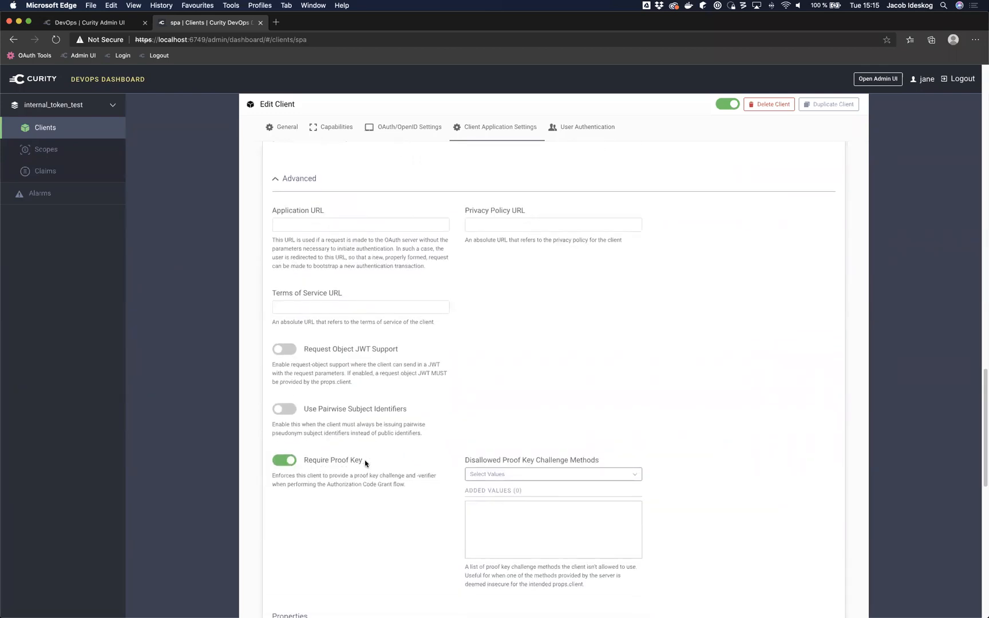
{"action": "scroll", "coordinate": [632, 294], "scroll_direction": "up", "scroll_amount": 10}
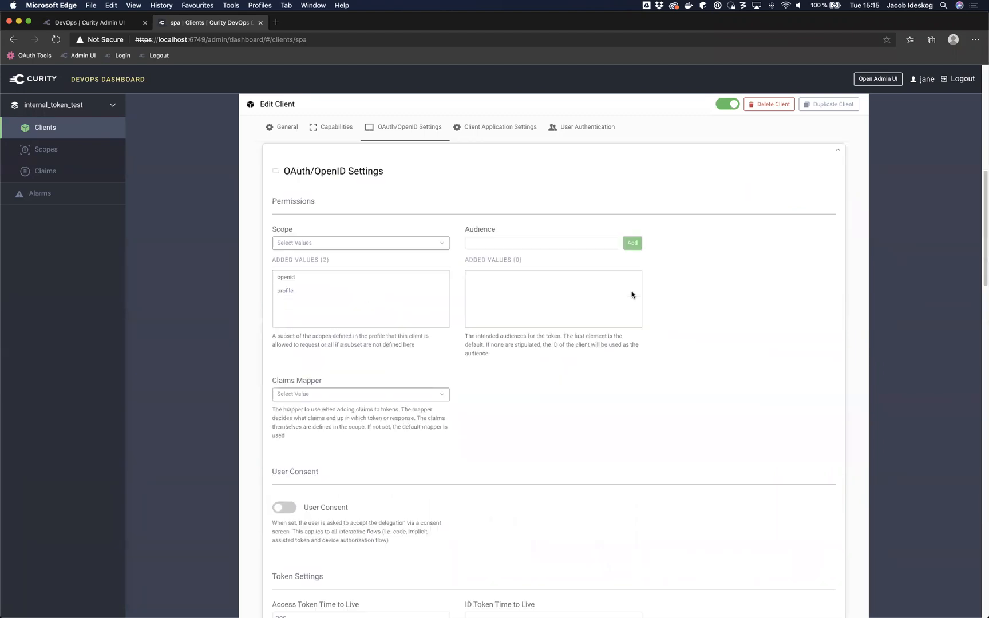
{"action": "scroll", "coordinate": [631, 294], "scroll_direction": "up", "scroll_amount": 6}
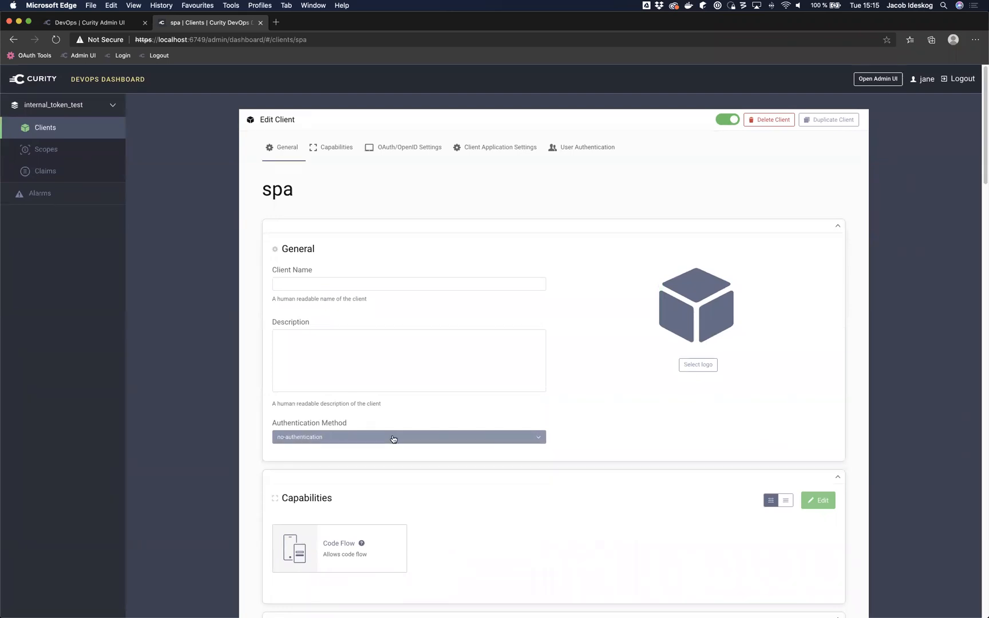
Step: Duplicate the spa client as barty, then open the Claims list
{"action": "left_click", "coordinate": [59, 131]}
{"action": "left_click", "coordinate": [830, 299]}
{"action": "left_click", "coordinate": [821, 355]}
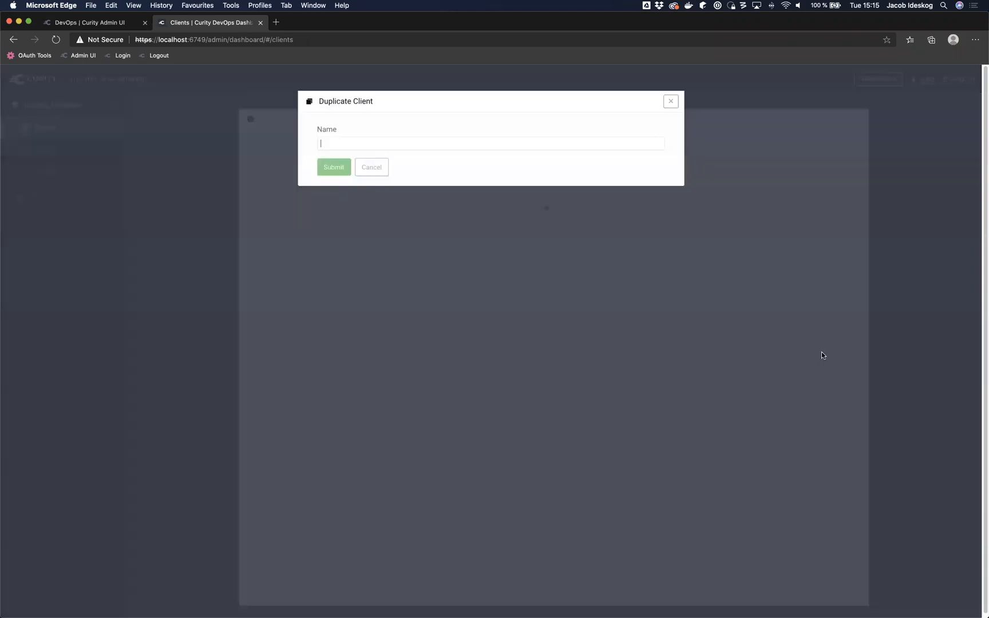
{"action": "left_click", "coordinate": [464, 149]}
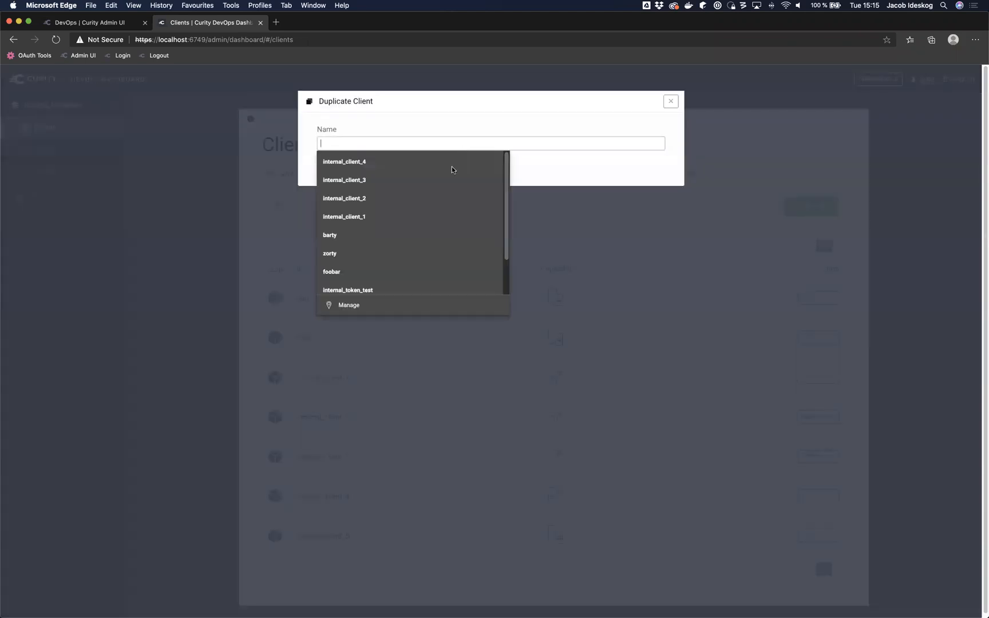
{"action": "left_click", "coordinate": [457, 235]}
{"action": "left_click", "coordinate": [330, 169]}
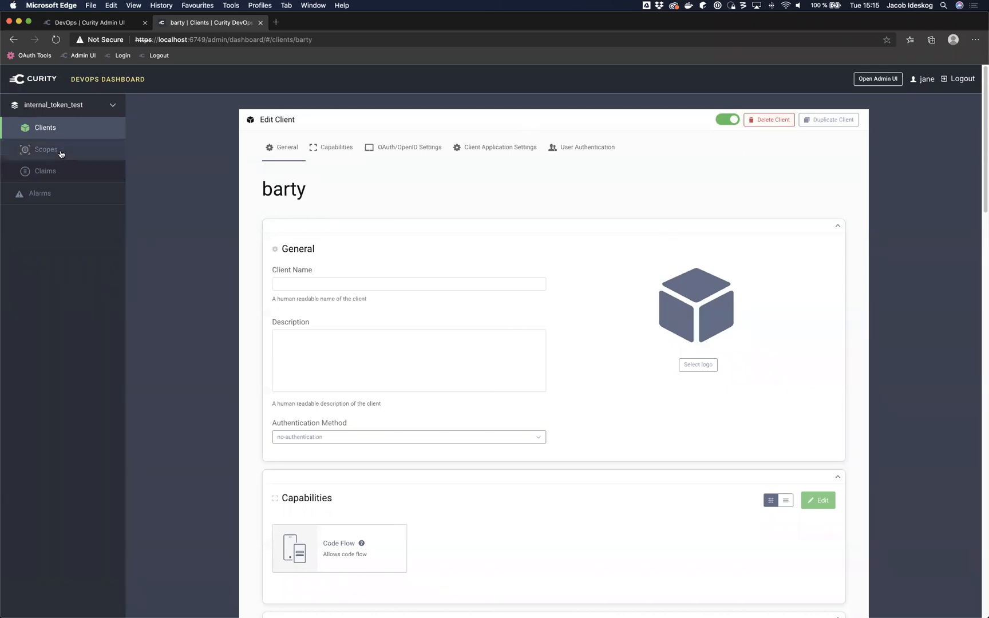
{"action": "left_click", "coordinate": [50, 172]}
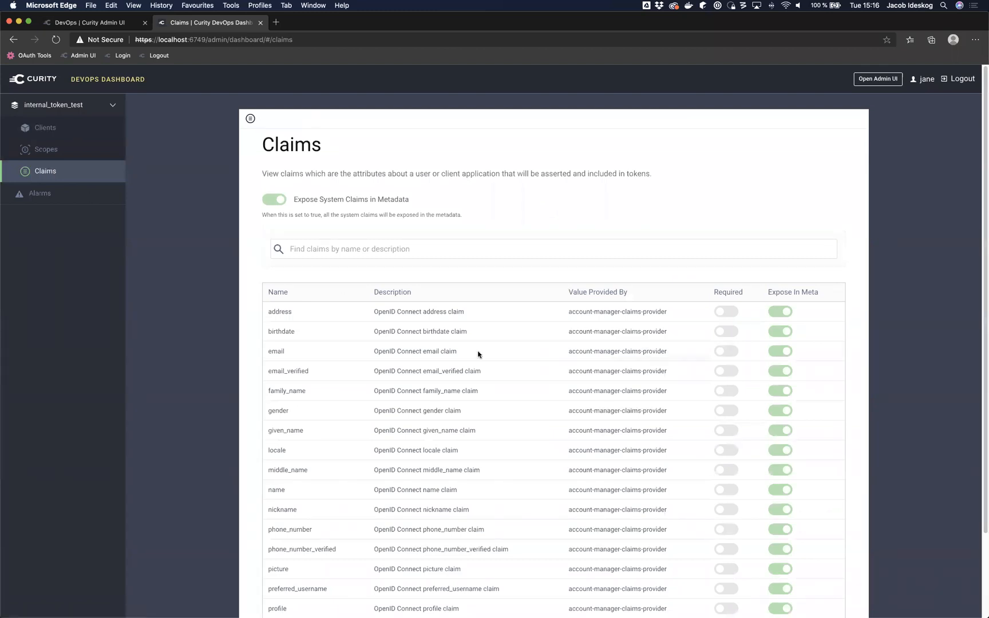
Step: Open the internal_token_test Scopes table from the sidebar
{"action": "scroll", "coordinate": [478, 355], "scroll_direction": "down", "scroll_amount": 3}
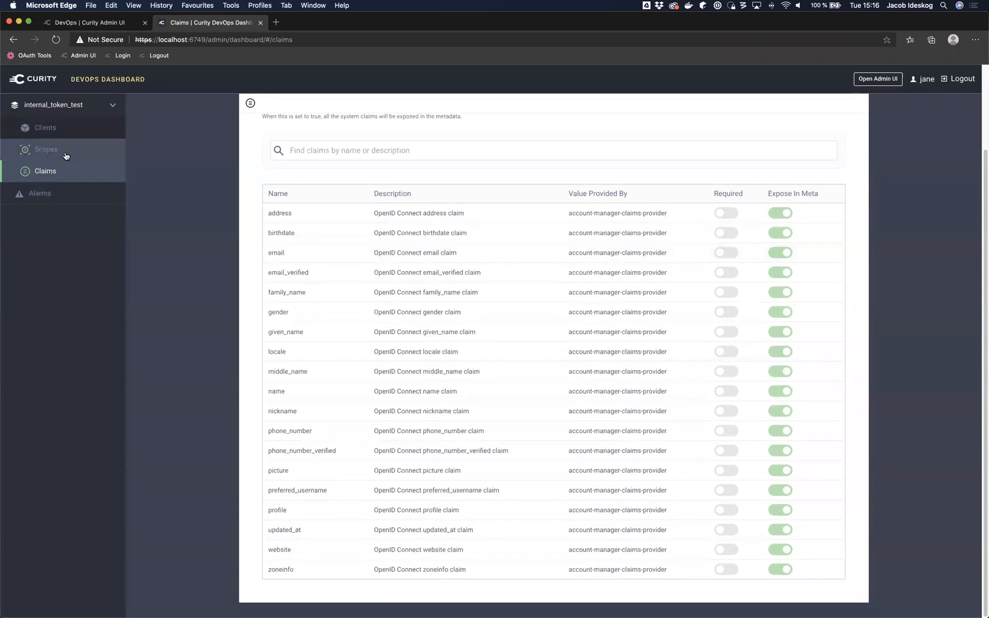
{"action": "left_click", "coordinate": [63, 151]}
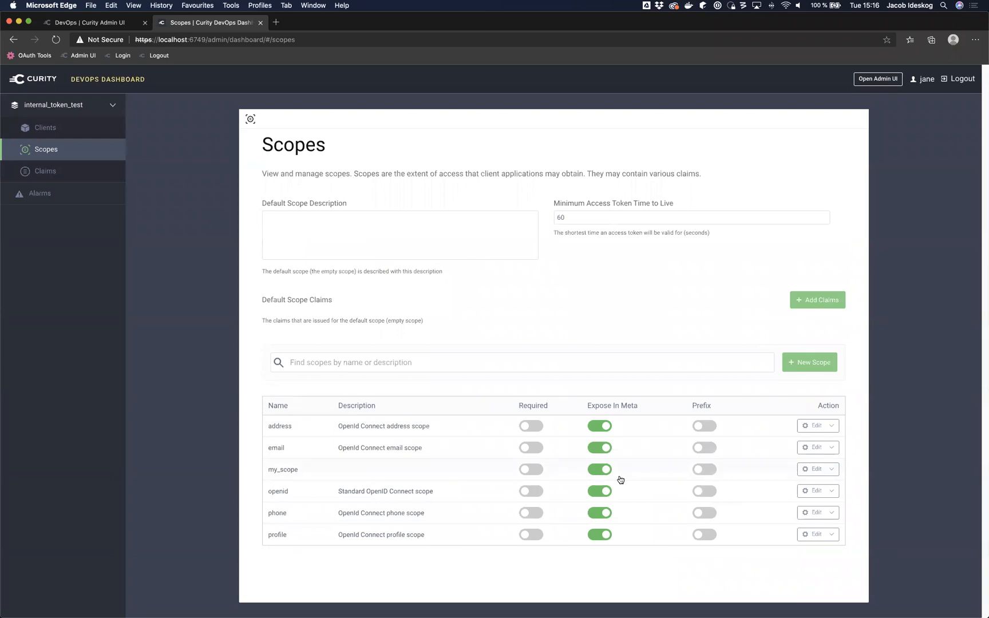
Step: Create and save the scope myscope123 with default settings, exposed in metadata
{"action": "left_click", "coordinate": [810, 366]}
{"action": "type", "text": "myscope123"}
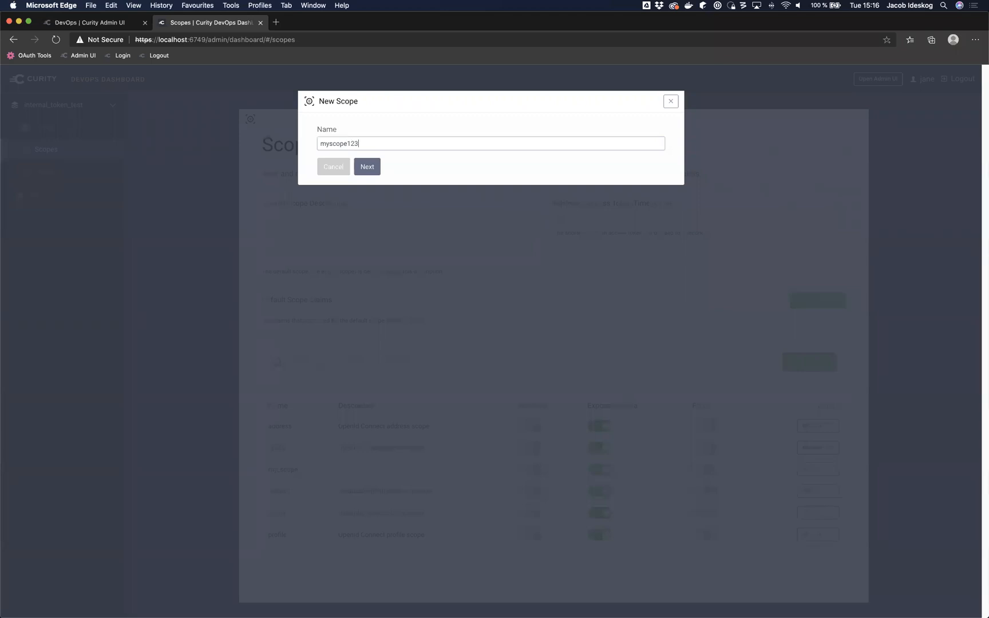
{"action": "left_click", "coordinate": [367, 166]}
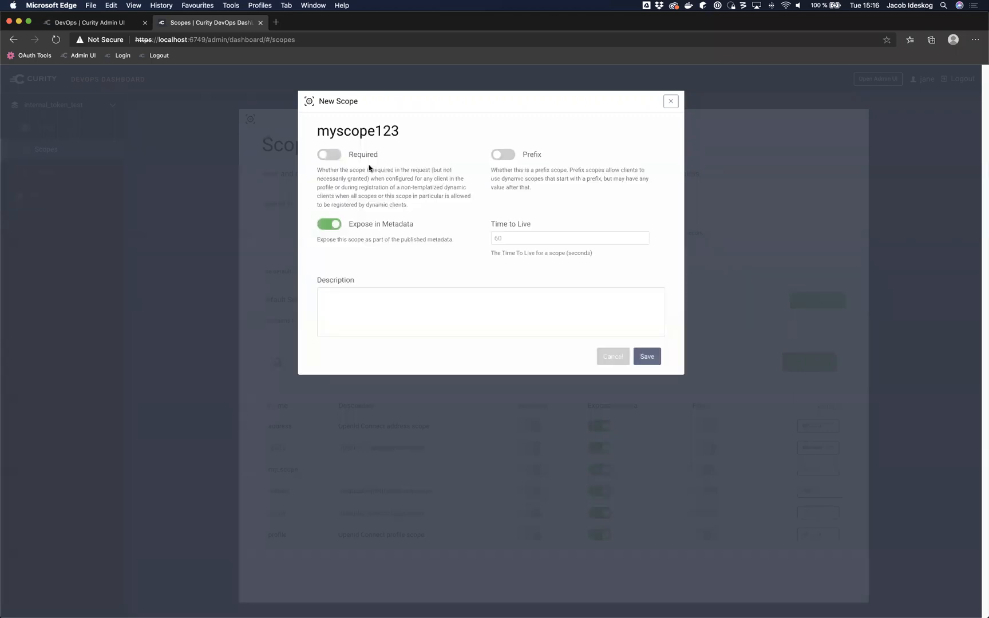
{"action": "left_click", "coordinate": [648, 357]}
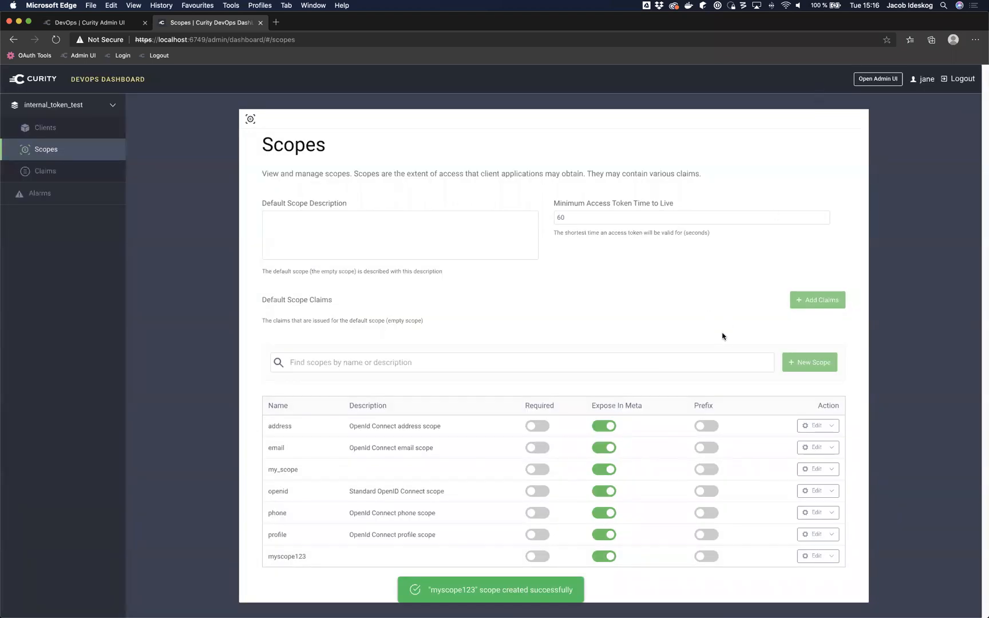
{"action": "scroll", "coordinate": [722, 337], "scroll_direction": "down", "scroll_amount": 1}
{"action": "scroll", "coordinate": [722, 336], "scroll_direction": "up", "scroll_amount": 1}
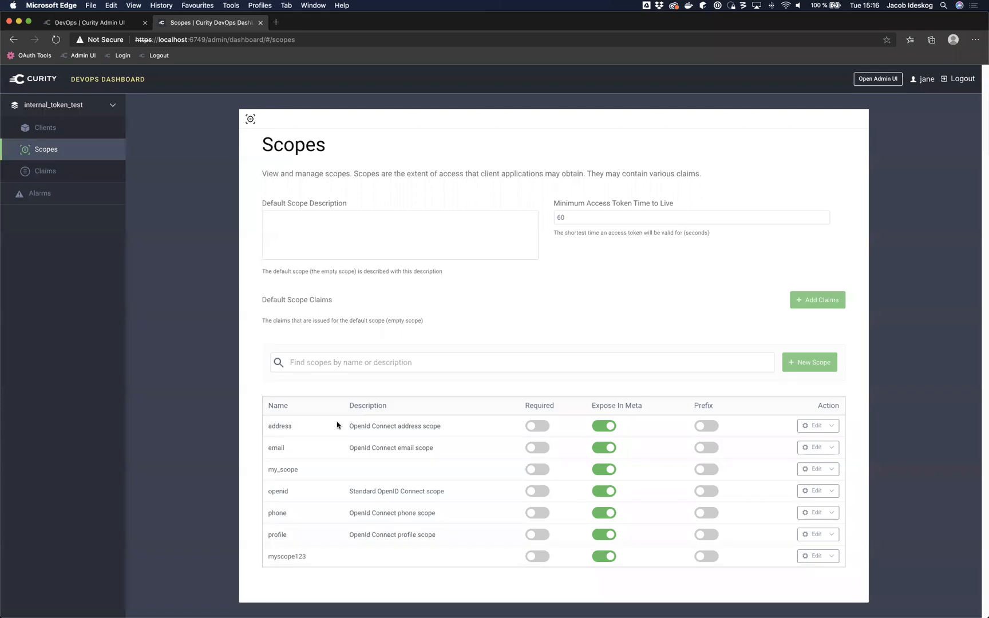
Step: Check myscope123 in the Admin UI's Internal_token_test scopes, then return to the dashboard tab
{"action": "left_click", "coordinate": [101, 23]}
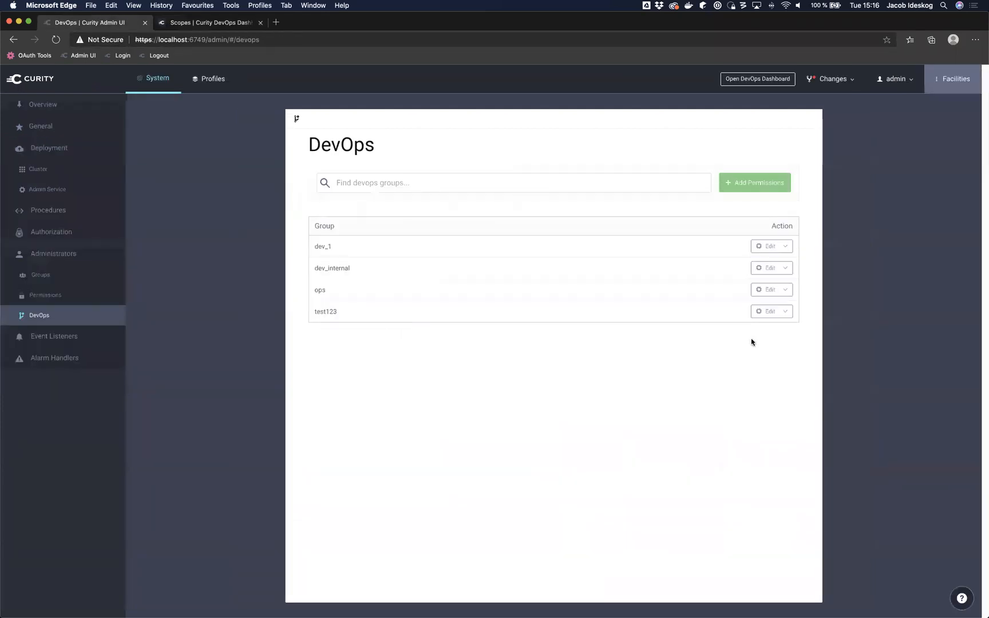
{"action": "left_click", "coordinate": [213, 79]}
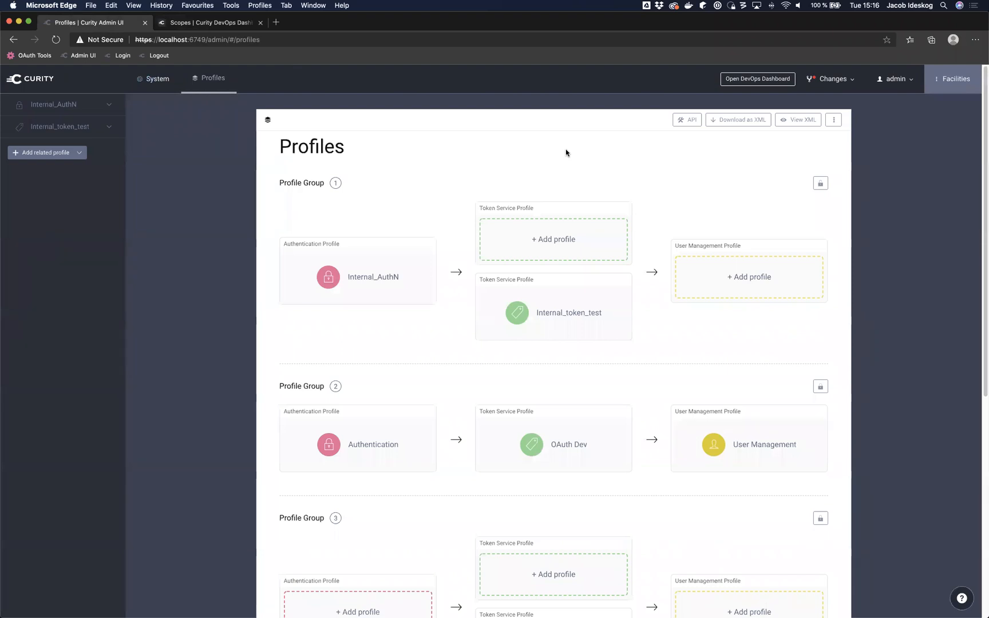
{"action": "scroll", "coordinate": [582, 186], "scroll_direction": "down", "scroll_amount": 3}
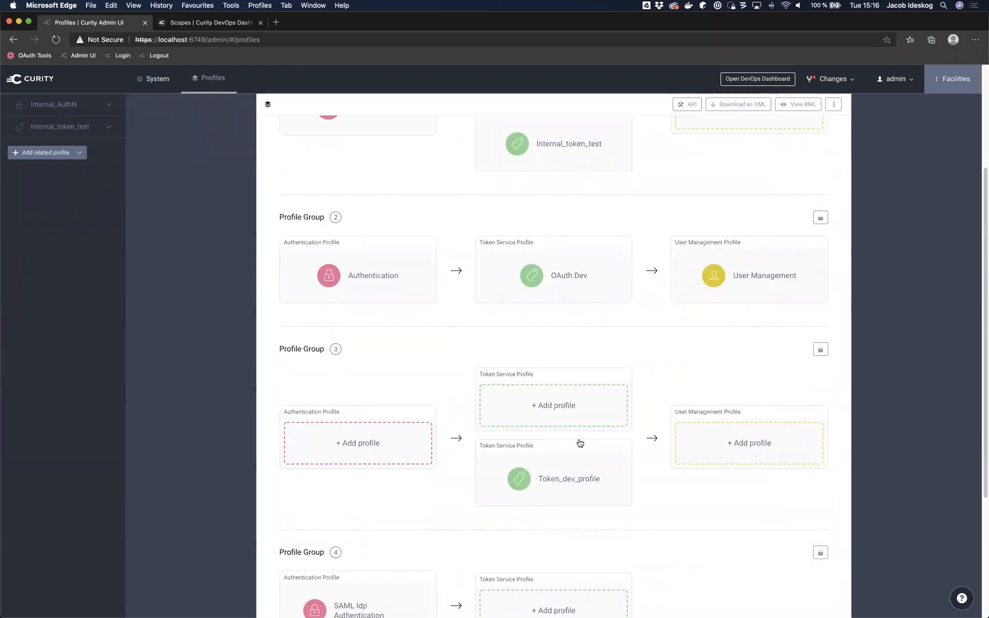
{"action": "left_click", "coordinate": [544, 145]}
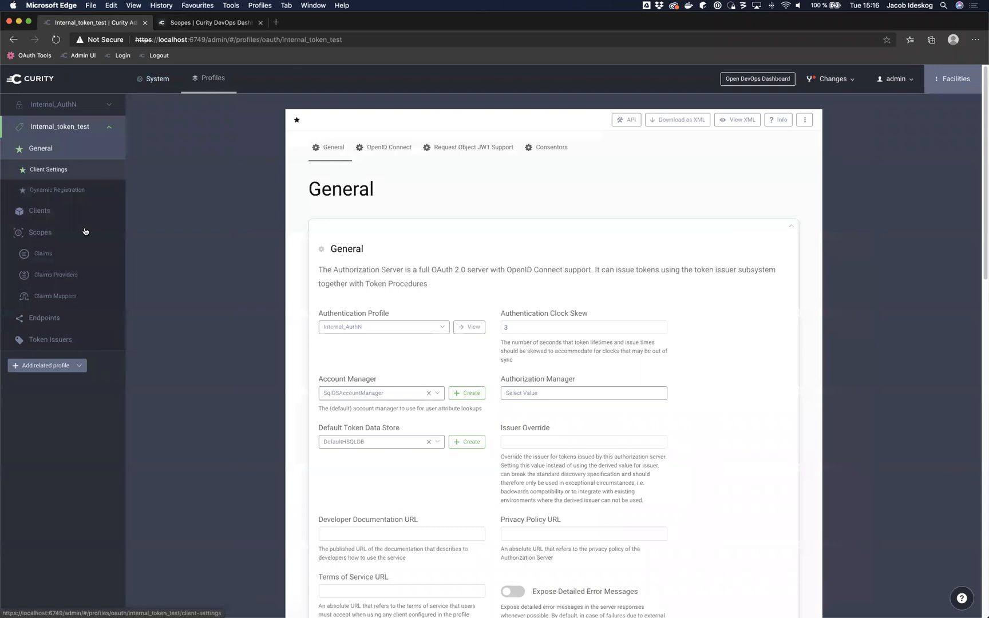
{"action": "left_click", "coordinate": [55, 235]}
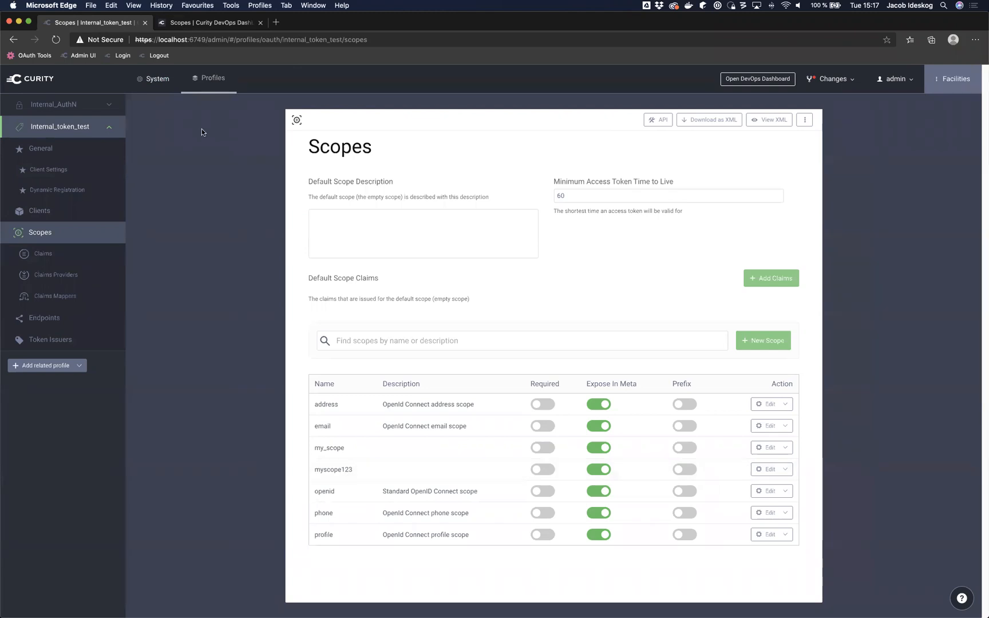
{"action": "left_click", "coordinate": [212, 23]}
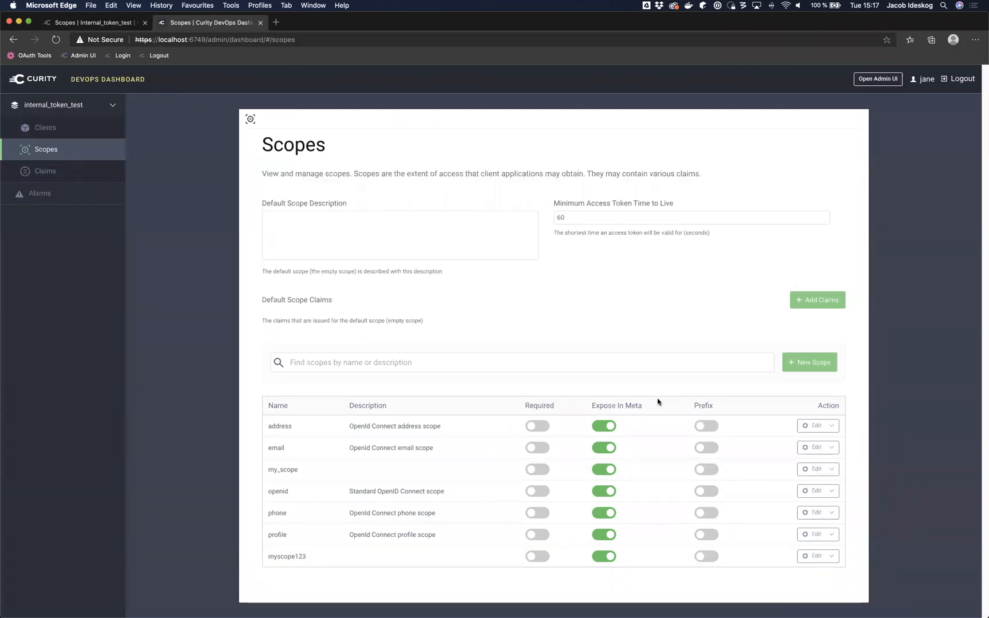
Step: Log out of the dashboard and open the Admin UI's System > DevOps groups page
{"action": "left_click", "coordinate": [963, 80]}
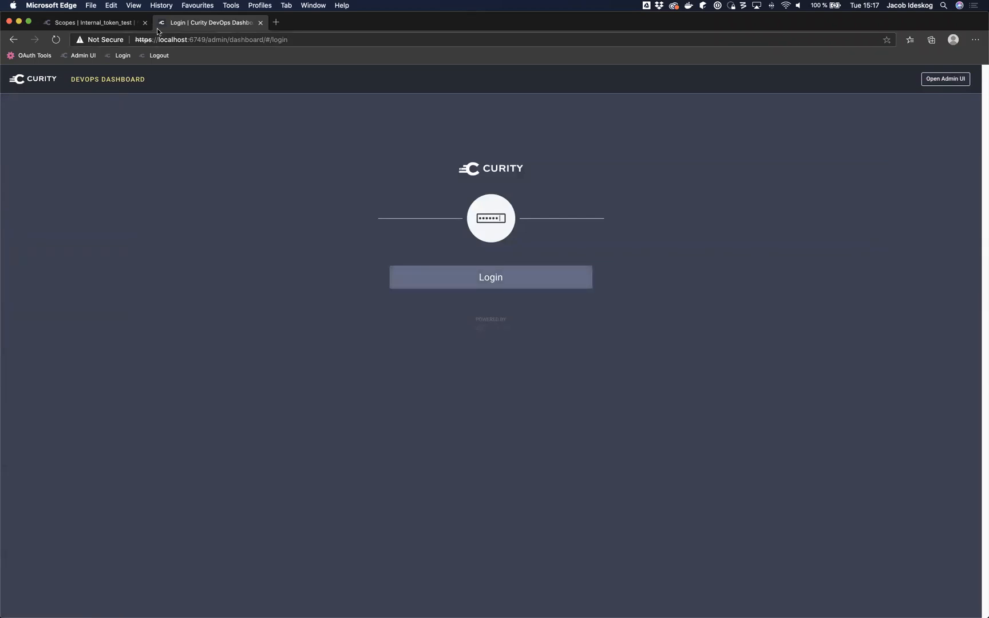
{"action": "left_click", "coordinate": [114, 24]}
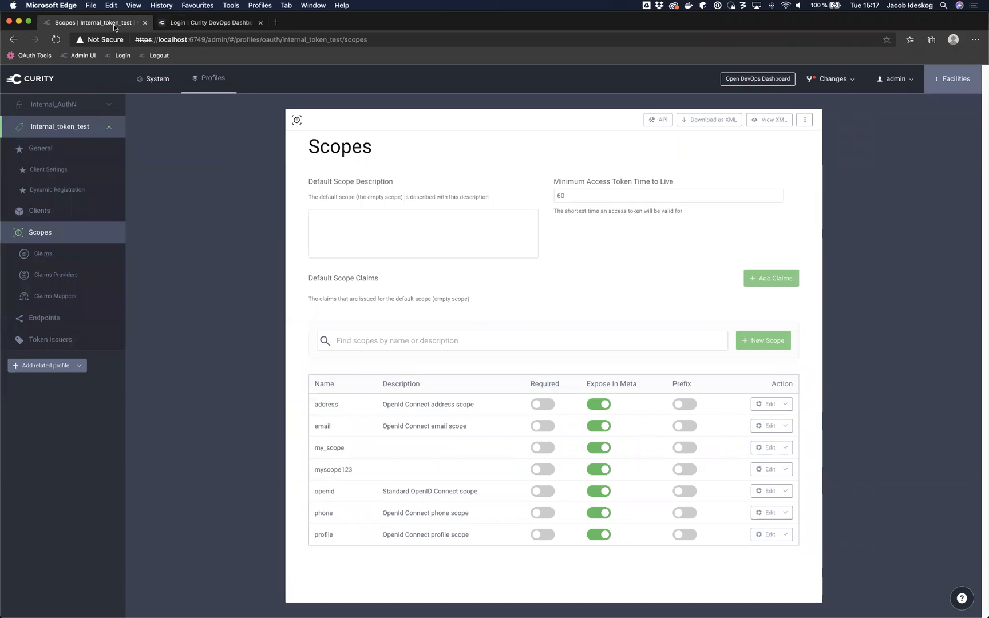
{"action": "left_click", "coordinate": [142, 79]}
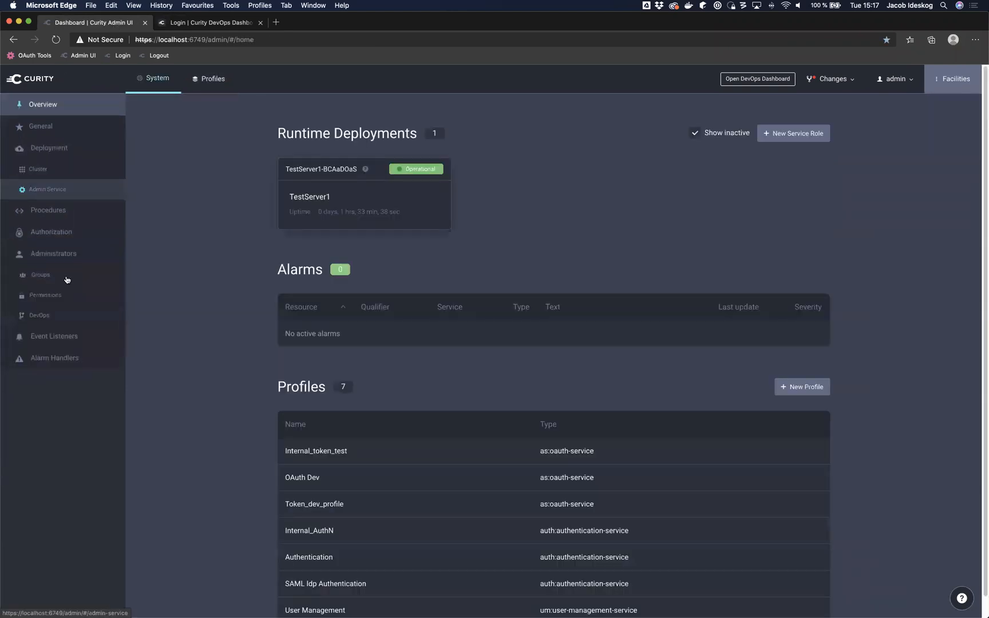
{"action": "left_click", "coordinate": [54, 318]}
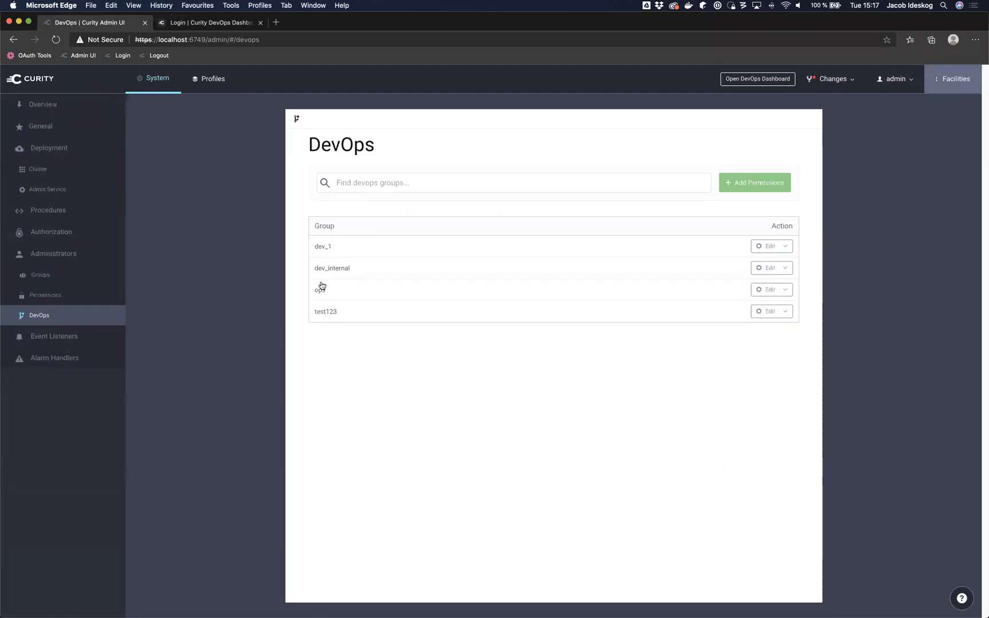
Step: Enable Allow Access to Alarms for the ops group and submit its dashboard permissions
{"action": "left_click", "coordinate": [369, 296]}
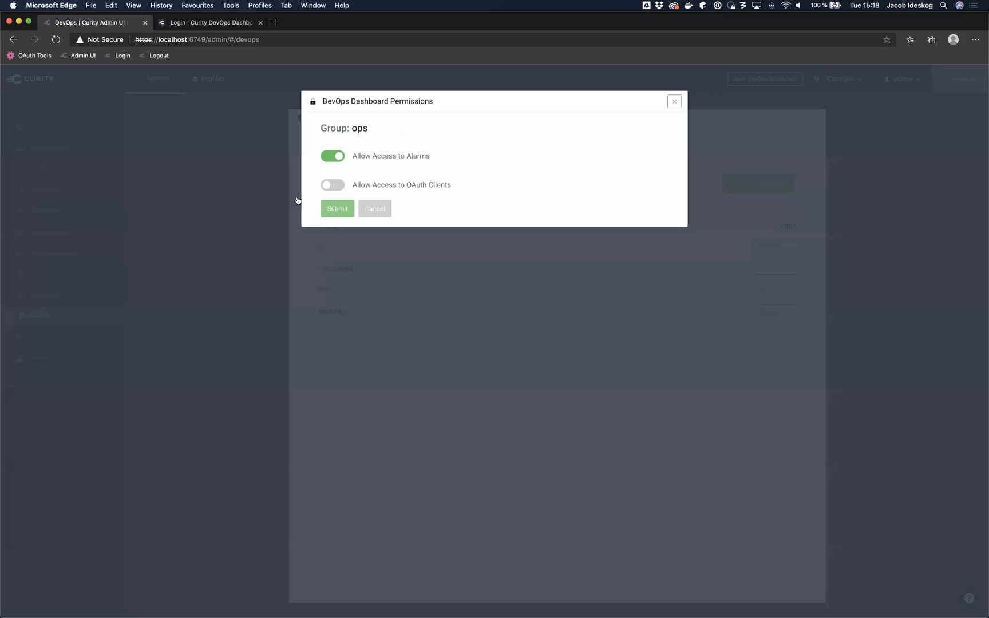
{"action": "left_click", "coordinate": [340, 210]}
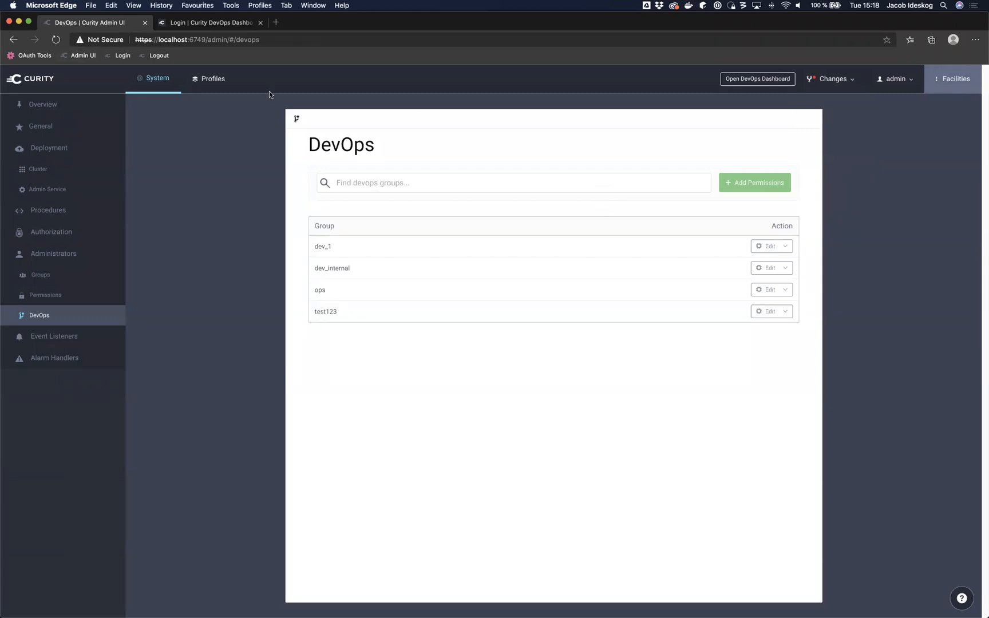
Step: Open the test alarm settings and copy the DefaultHSQLDB data source name from Facilities
{"action": "left_click", "coordinate": [75, 358]}
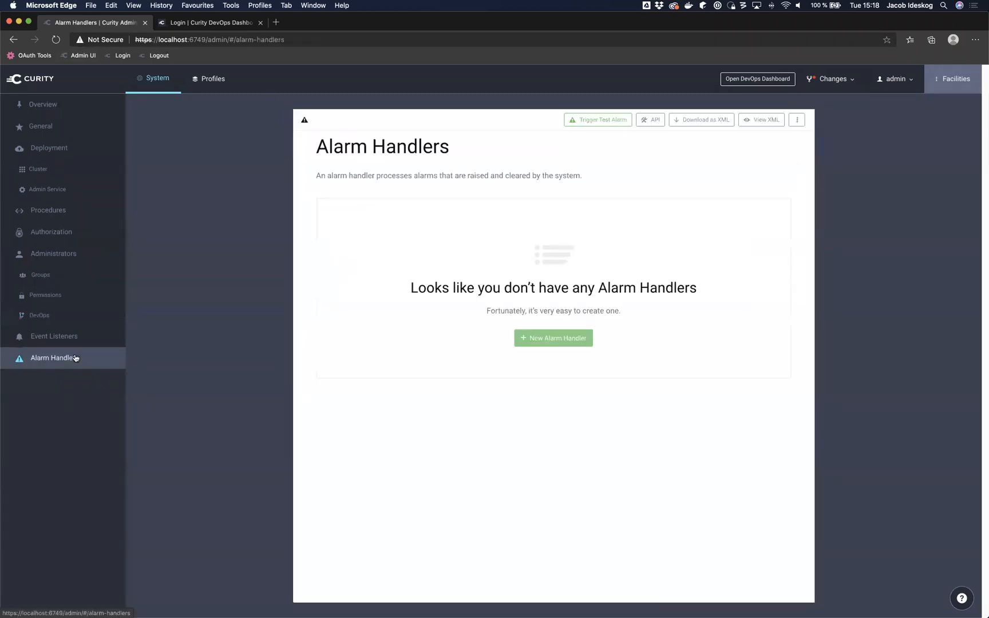
{"action": "left_click", "coordinate": [601, 124]}
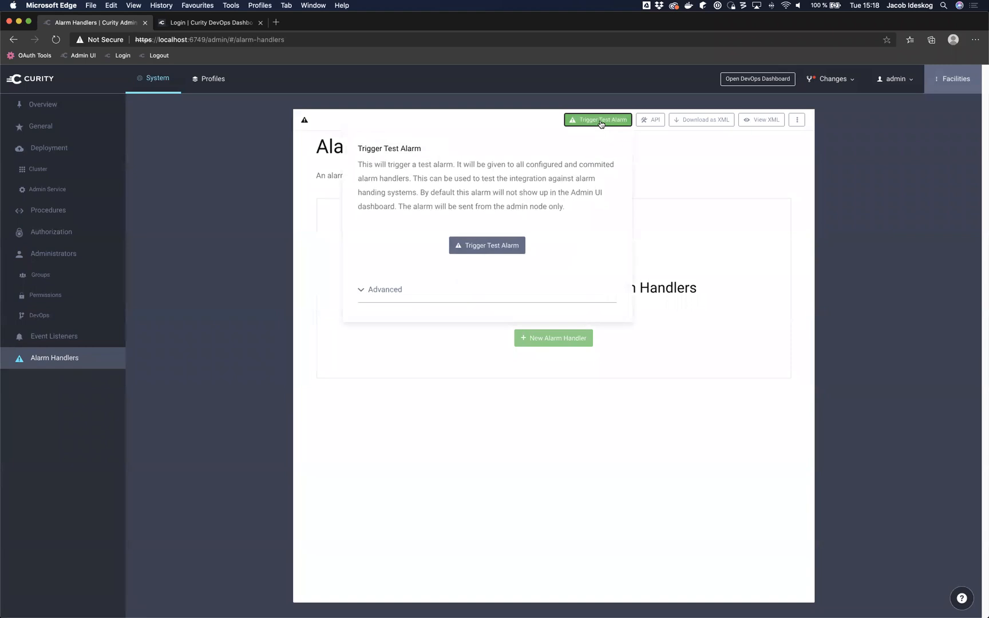
{"action": "left_click", "coordinate": [384, 291]}
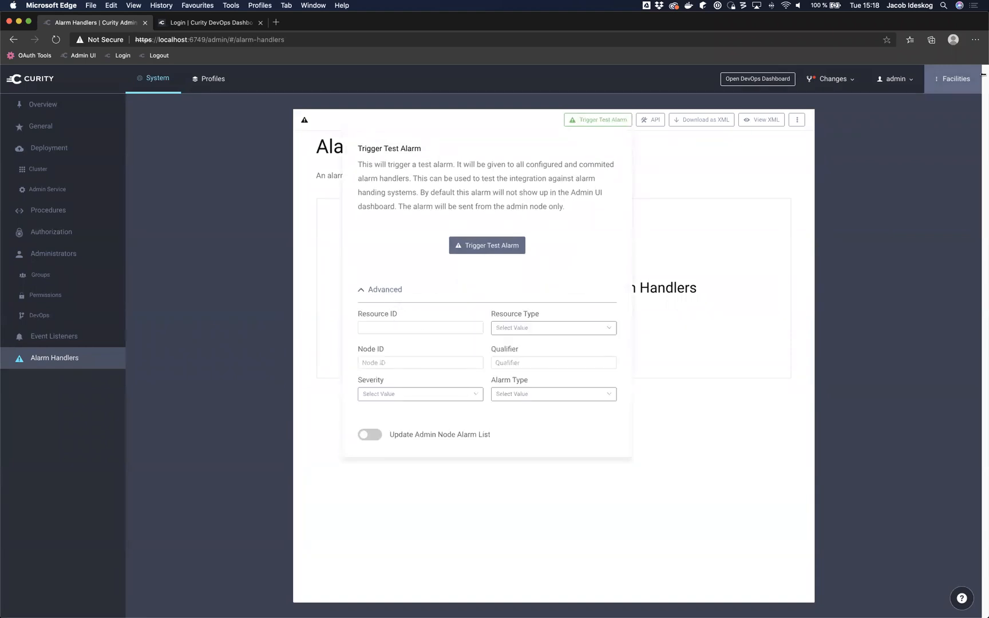
{"action": "left_click", "coordinate": [950, 83]}
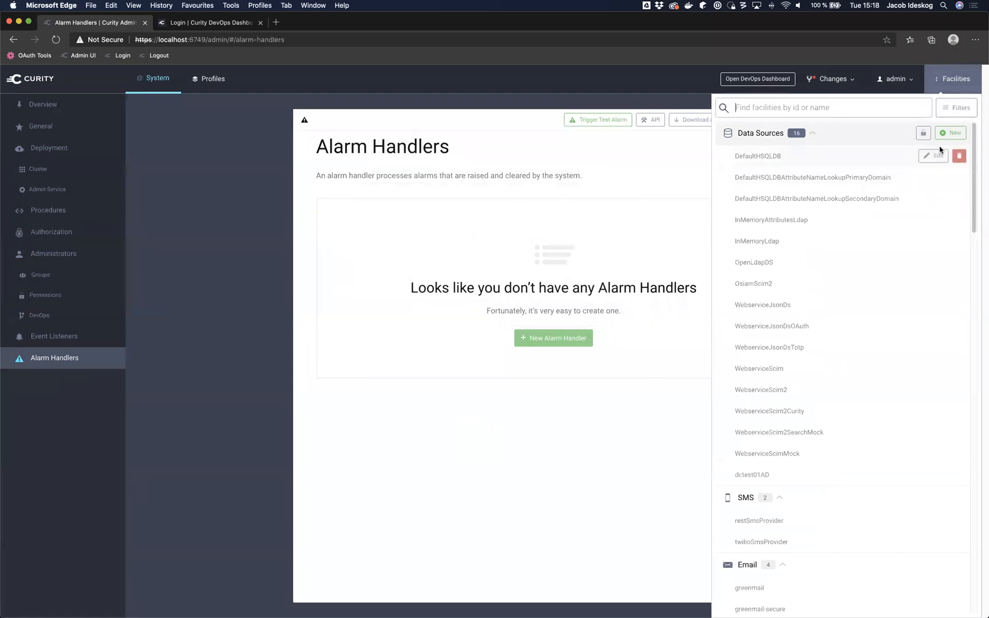
{"action": "left_click", "coordinate": [861, 162]}
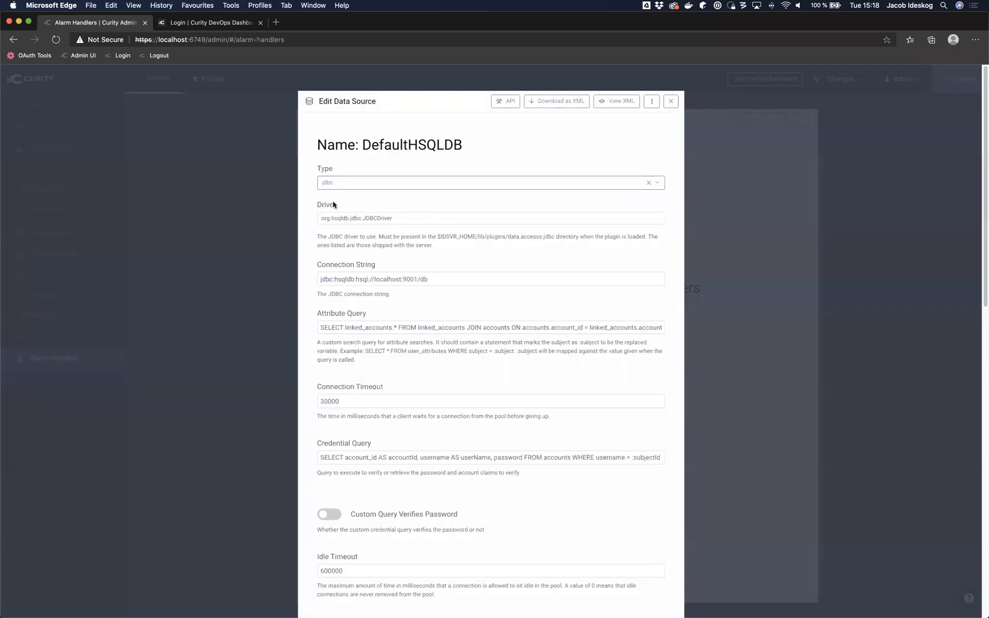
{"action": "left_click_drag", "start_coordinate": [463, 147], "coordinate": [363, 147]}
{"action": "key", "text": "super+c"}
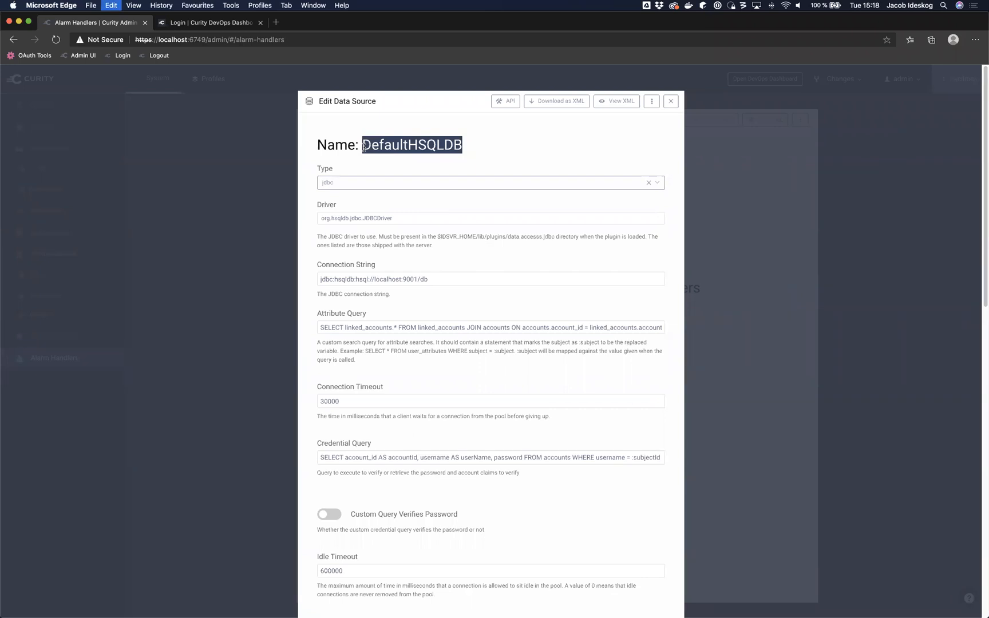
{"action": "left_click", "coordinate": [668, 103]}
Step: Fire a critical failed-connection test alarm for data-source DefaultHSQLDB, including the admin node
{"action": "left_click", "coordinate": [594, 122]}
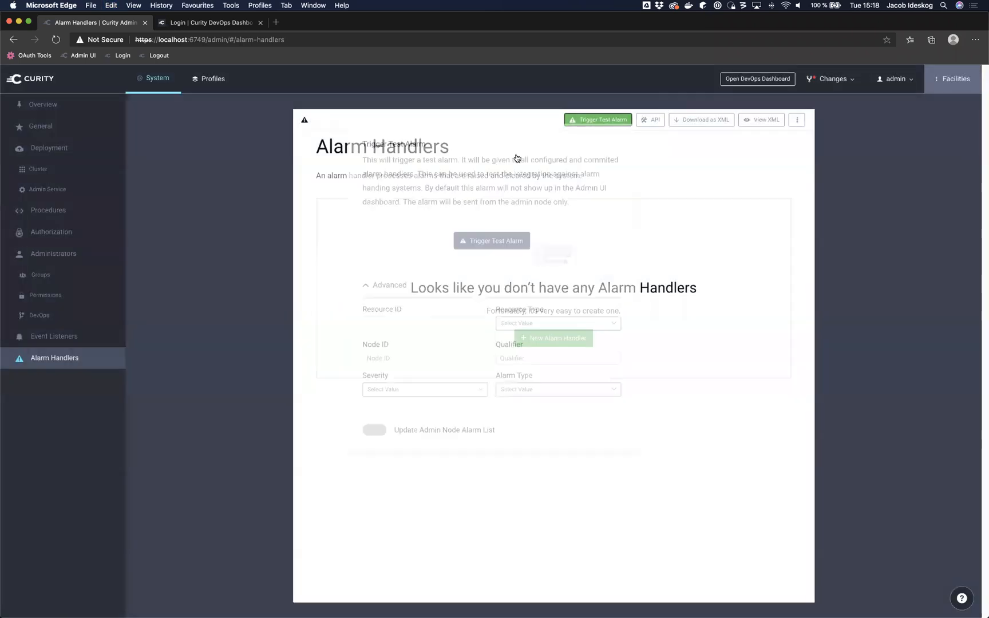
{"action": "left_click", "coordinate": [399, 327]}
{"action": "key", "text": "super+v"}
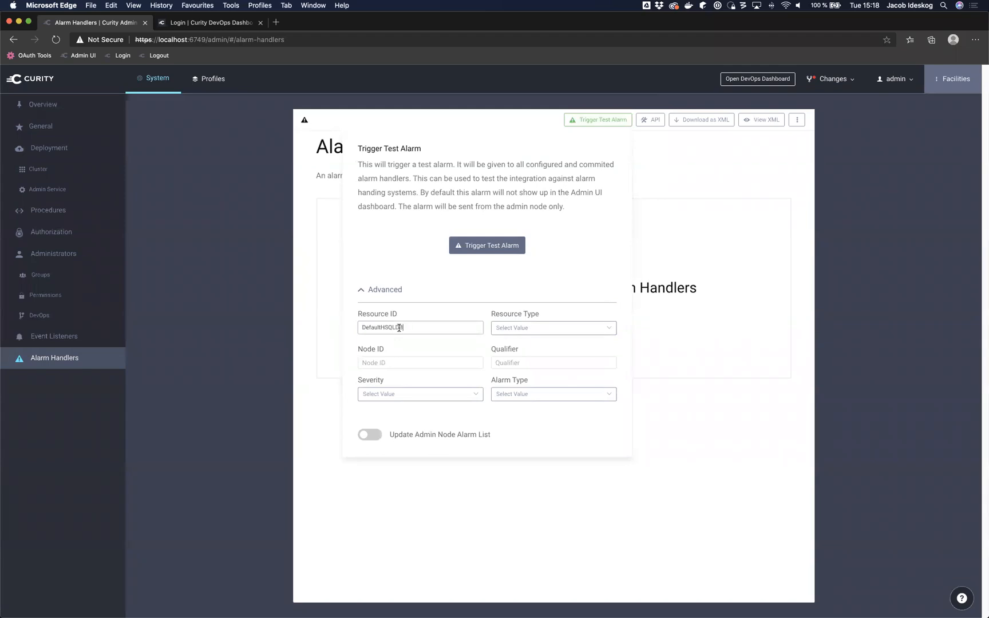
{"action": "left_click", "coordinate": [531, 329]}
{"action": "left_click", "coordinate": [532, 360]}
{"action": "left_click", "coordinate": [451, 393]}
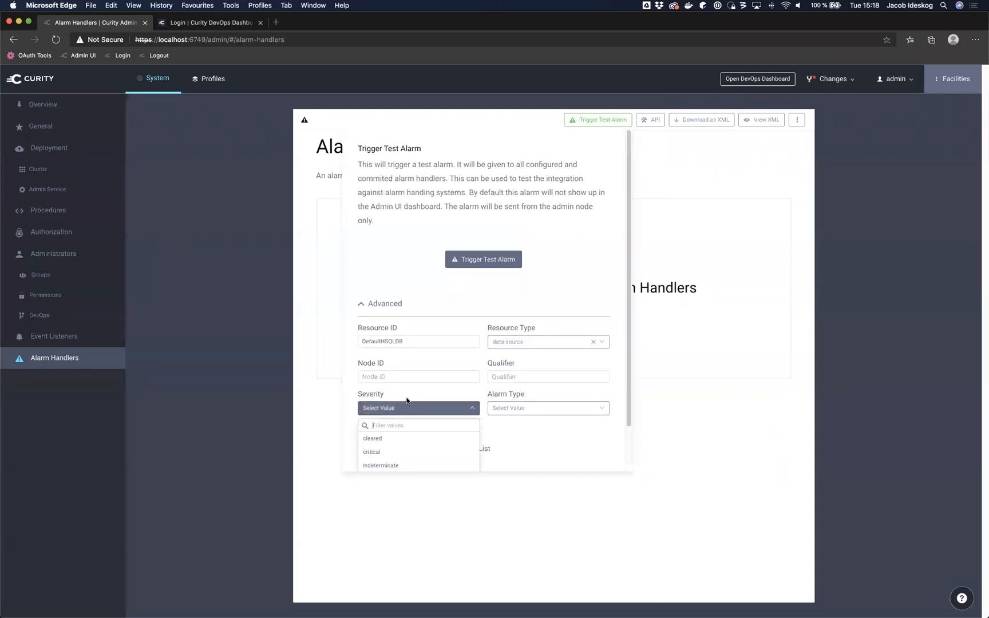
{"action": "left_click", "coordinate": [405, 449]}
{"action": "left_click", "coordinate": [541, 407]}
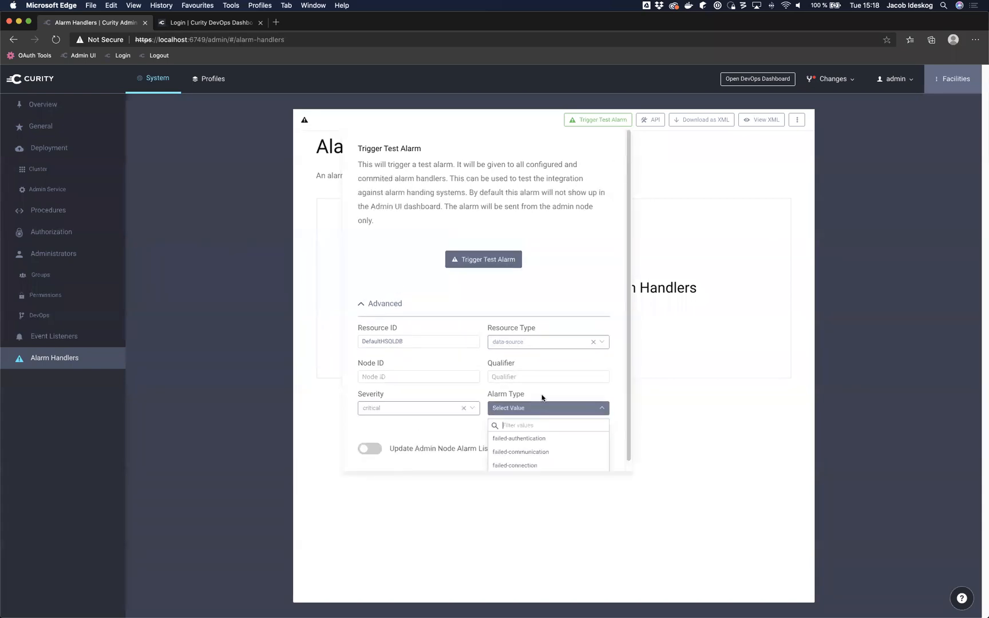
{"action": "left_click", "coordinate": [553, 465]}
{"action": "left_click", "coordinate": [366, 434]}
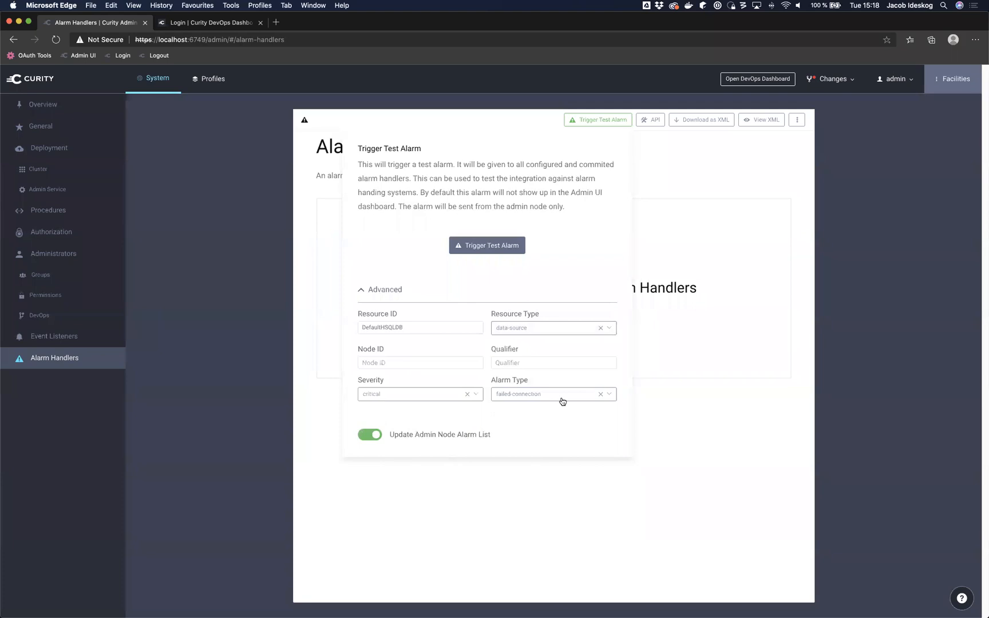
{"action": "left_click", "coordinate": [488, 257]}
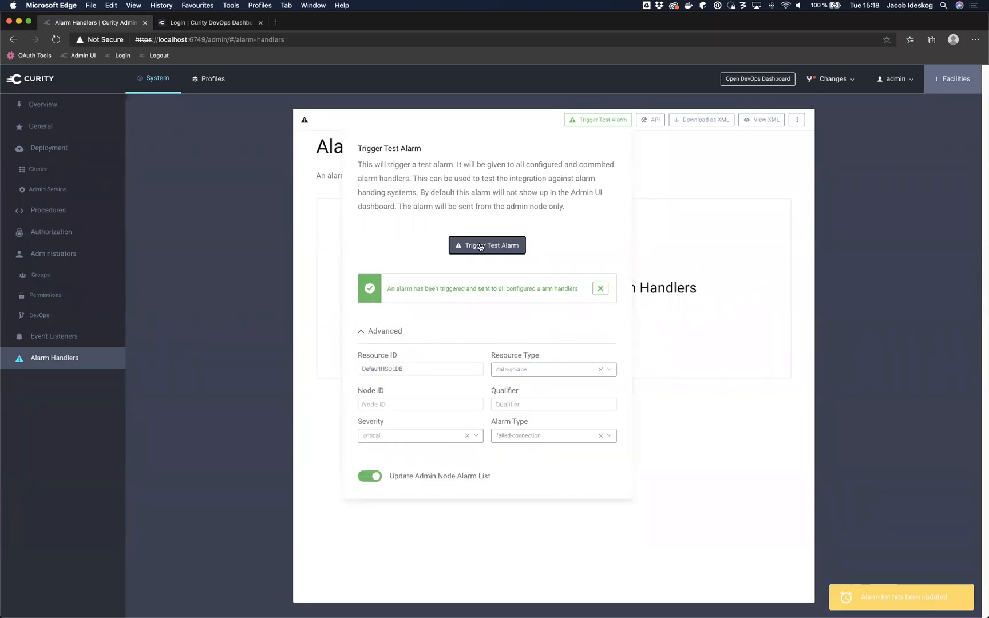
{"action": "left_click", "coordinate": [682, 191]}
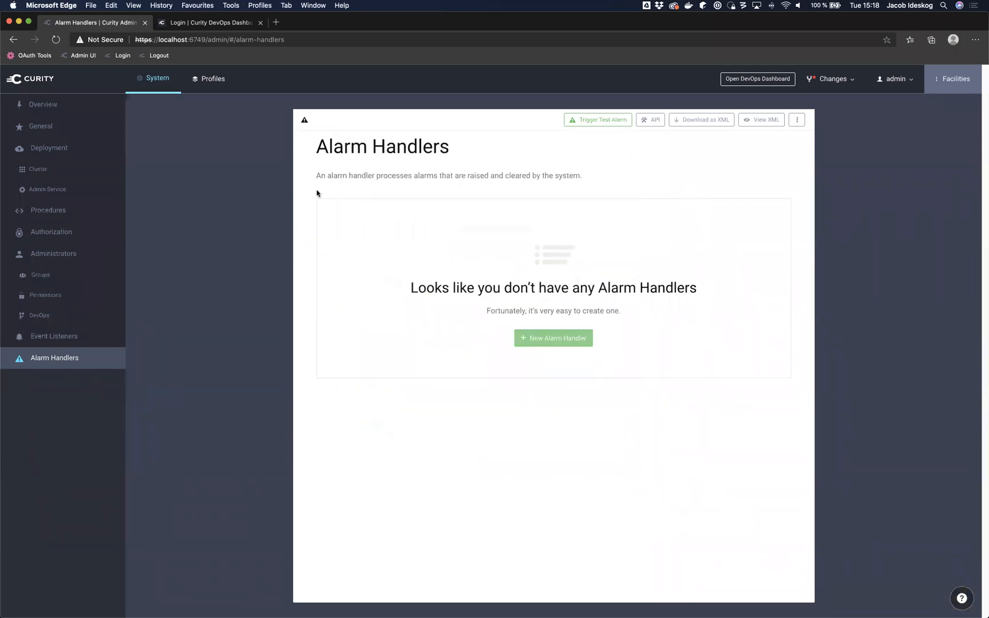
Step: Check the Overview Alarms table for the DefaultHSQLDB alarm, then return to the DevOps Dashboard
{"action": "left_click", "coordinate": [49, 82]}
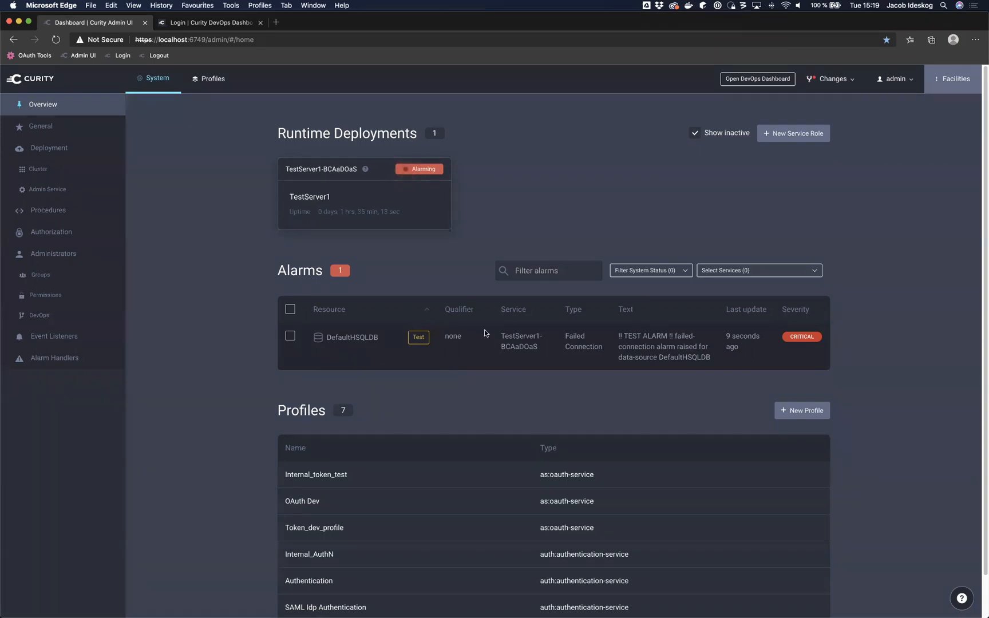
{"action": "left_click", "coordinate": [238, 21]}
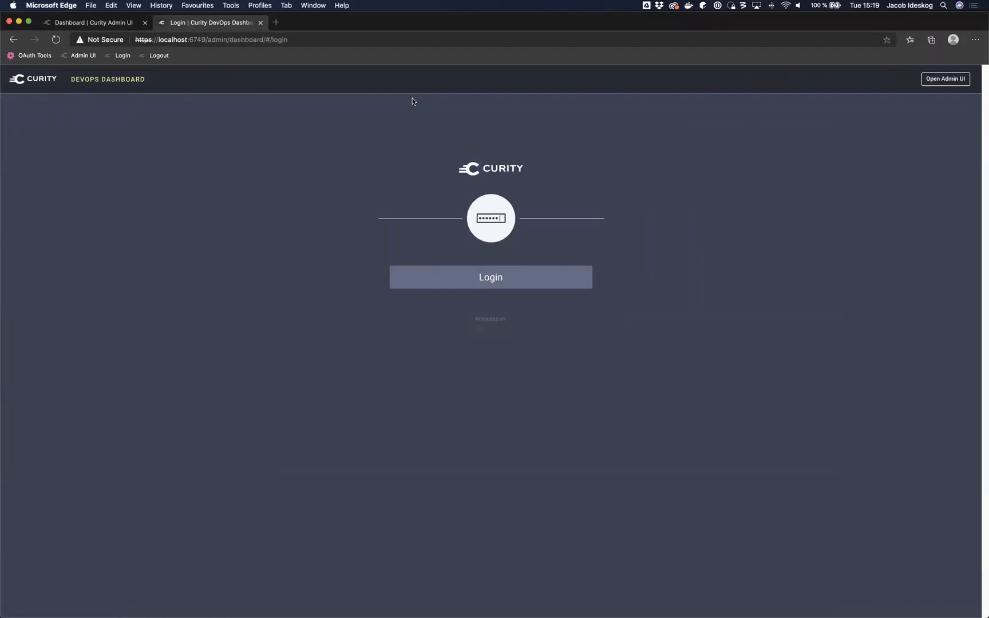
Step: Sign in to the DevOps Dashboard by username as the operator user
{"action": "left_click", "coordinate": [490, 277]}
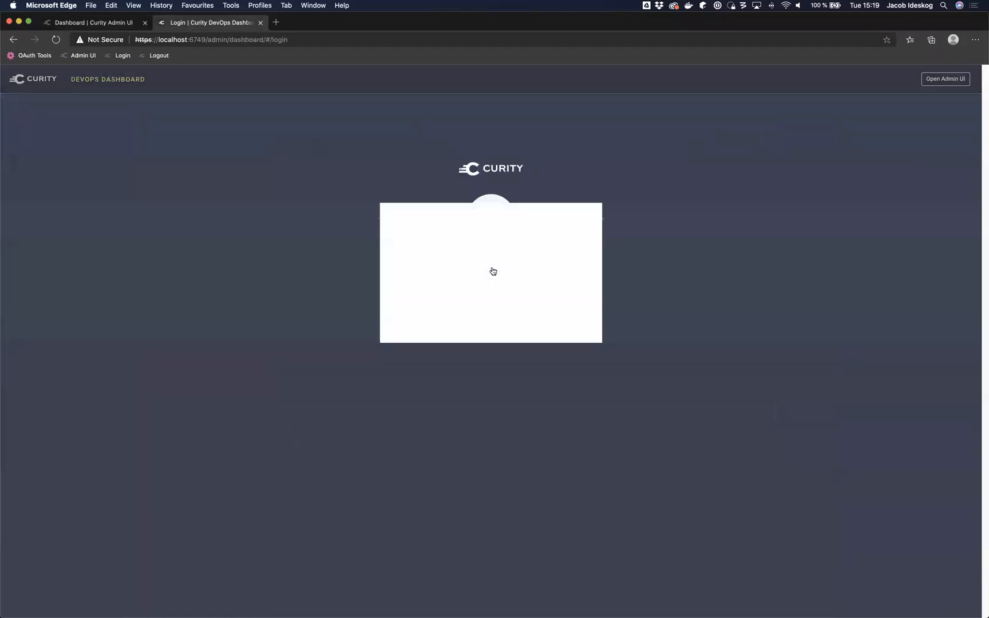
{"action": "left_click", "coordinate": [486, 290]}
{"action": "double_click", "coordinate": [453, 277]}
{"action": "type", "text": "operator"}
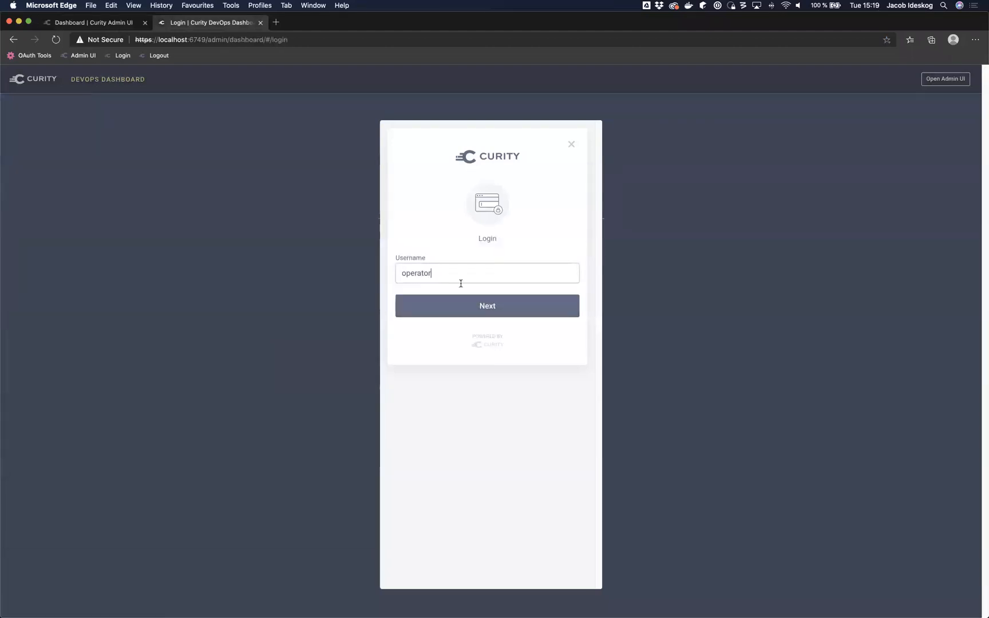
{"action": "left_click", "coordinate": [491, 310]}
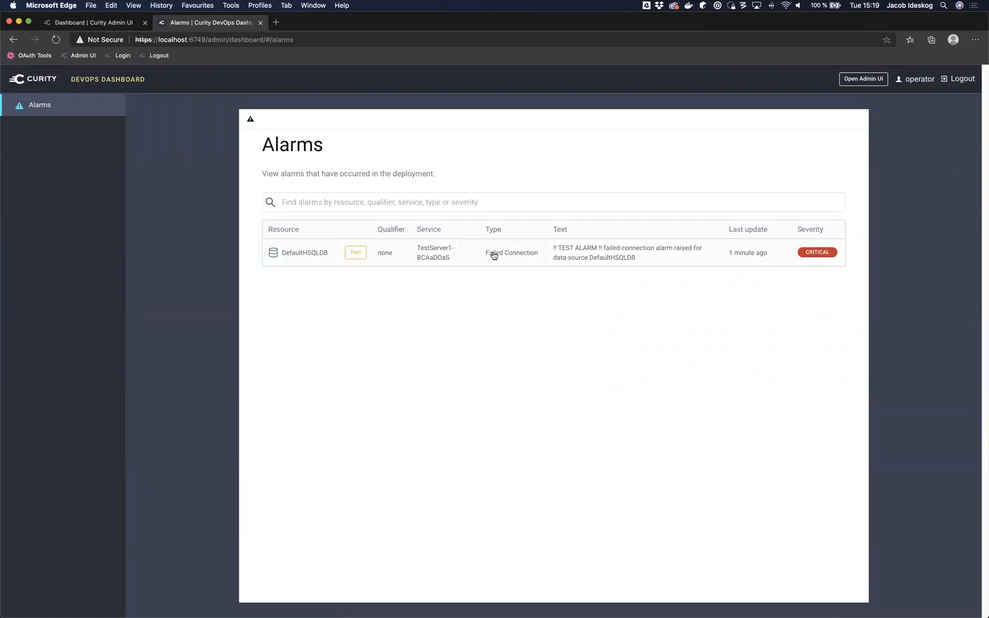
Step: Review the DefaultHSQLDB alarm's impacted resources and status history, and copy its shareable link
{"action": "left_click", "coordinate": [494, 255]}
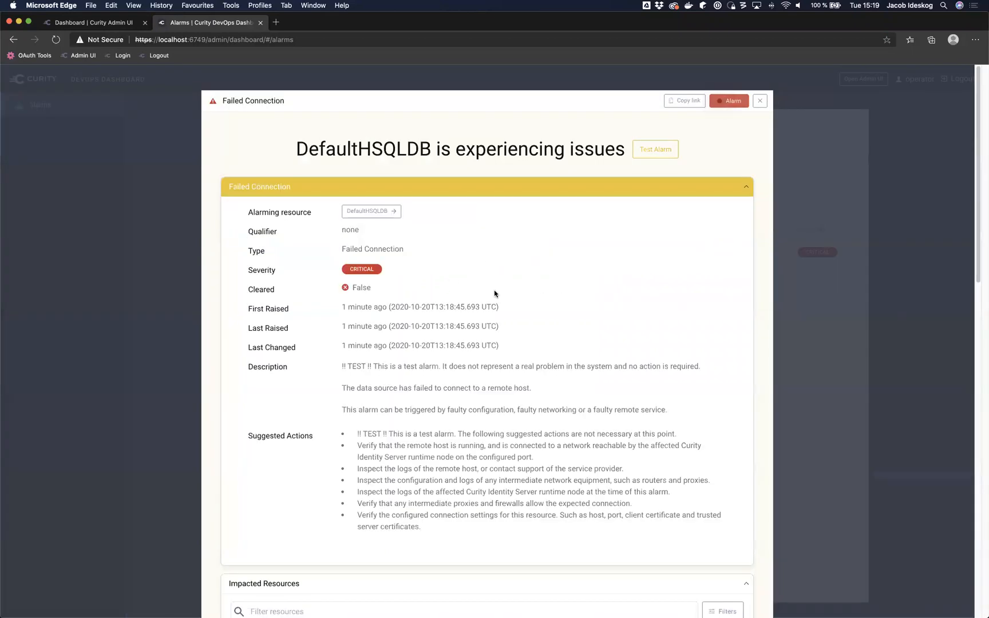
{"action": "scroll", "coordinate": [468, 442], "scroll_direction": "down", "scroll_amount": 2}
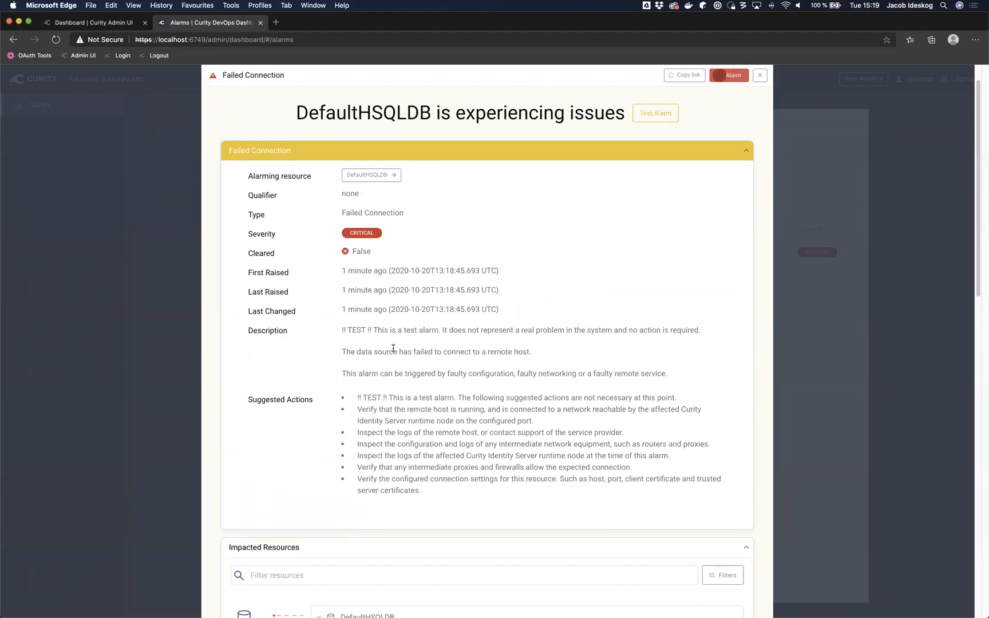
{"action": "scroll", "coordinate": [370, 337], "scroll_direction": "down", "scroll_amount": 1}
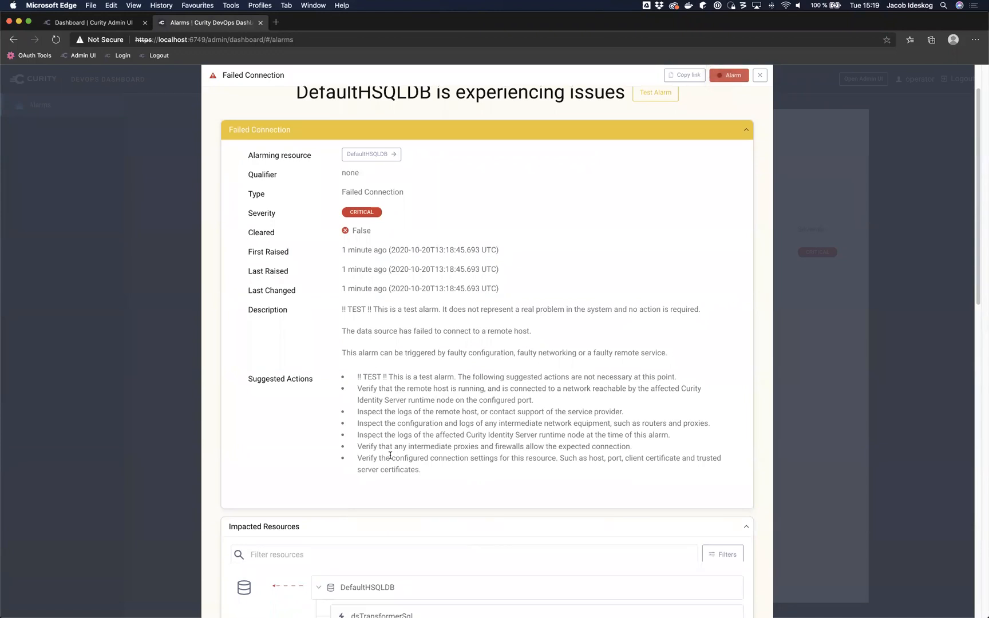
{"action": "scroll", "coordinate": [388, 455], "scroll_direction": "down", "scroll_amount": 6}
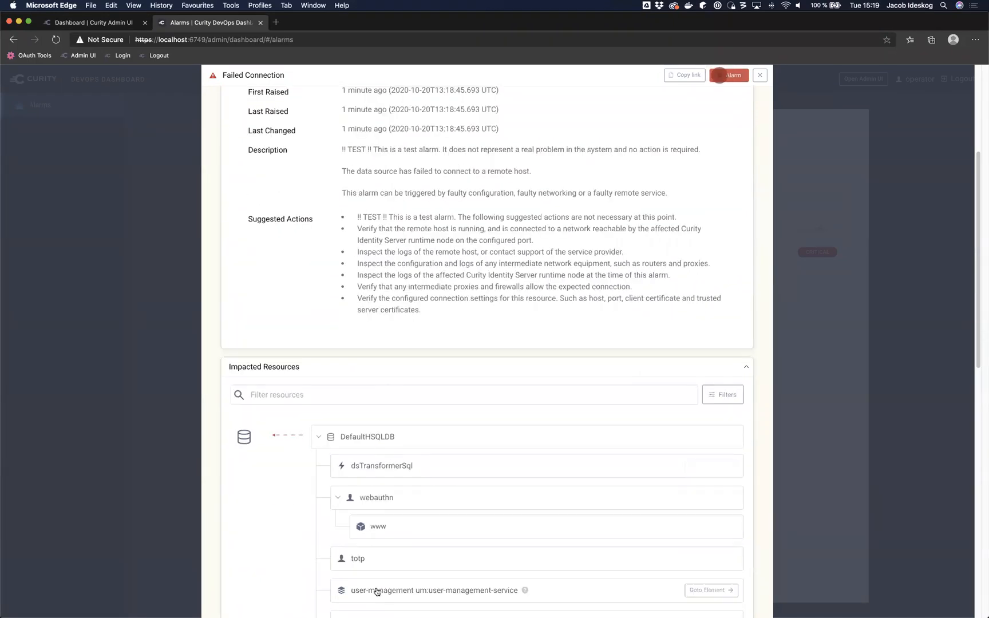
{"action": "scroll", "coordinate": [353, 435], "scroll_direction": "down", "scroll_amount": 3}
{"action": "scroll", "coordinate": [353, 435], "scroll_direction": "down", "scroll_amount": 20}
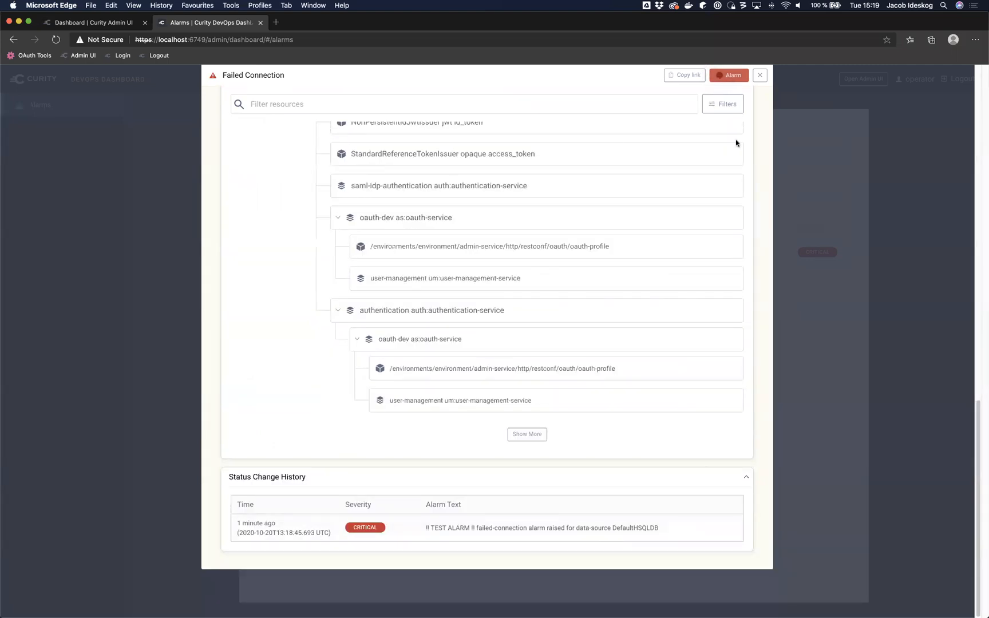
{"action": "left_click", "coordinate": [682, 76]}
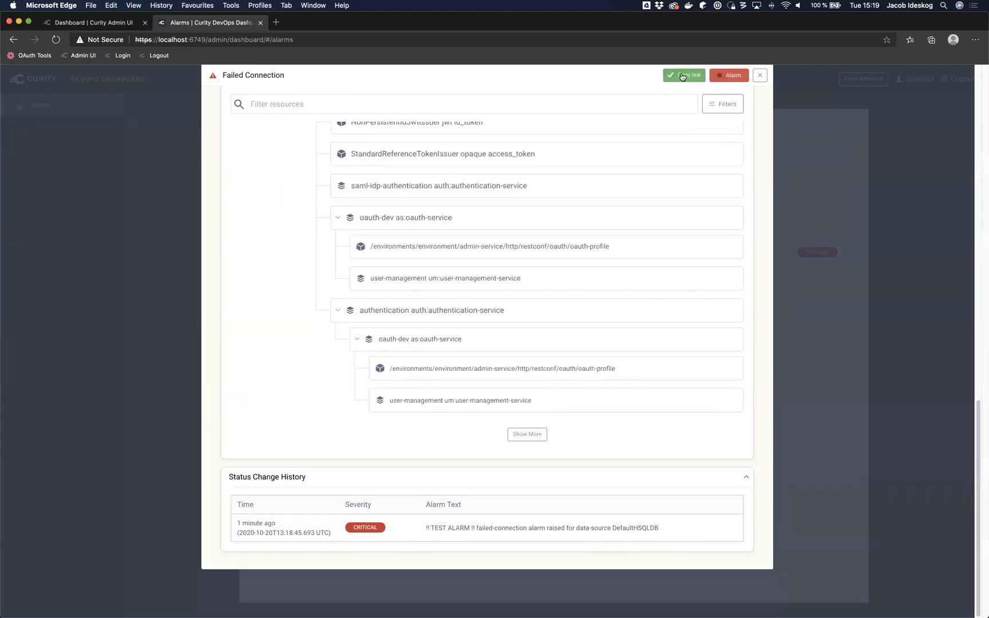
{"action": "left_click", "coordinate": [277, 23]}
Step: Load the copied link to view the DefaultHSQLDB alarm page, then log out
{"action": "type", "text": "https://localhost:6749/admin/dashboard#/alarm?resource=%2Fbase%3Aenvironments%2Fenvironment%2Fservices%2Fruntime-service%5Bid%3D%27TestServer1-BCAaDOaS%27%5D%2F..%2F..%2F..%2F..%2Fbase%3Afacilities%2Fdata-sources%2Fdata-source%5Bid%3D%27DefaultHSQLDB%27%5D&alarm-type-id=alde%3Afailed-connection&alarm-type-qualifier=none"}
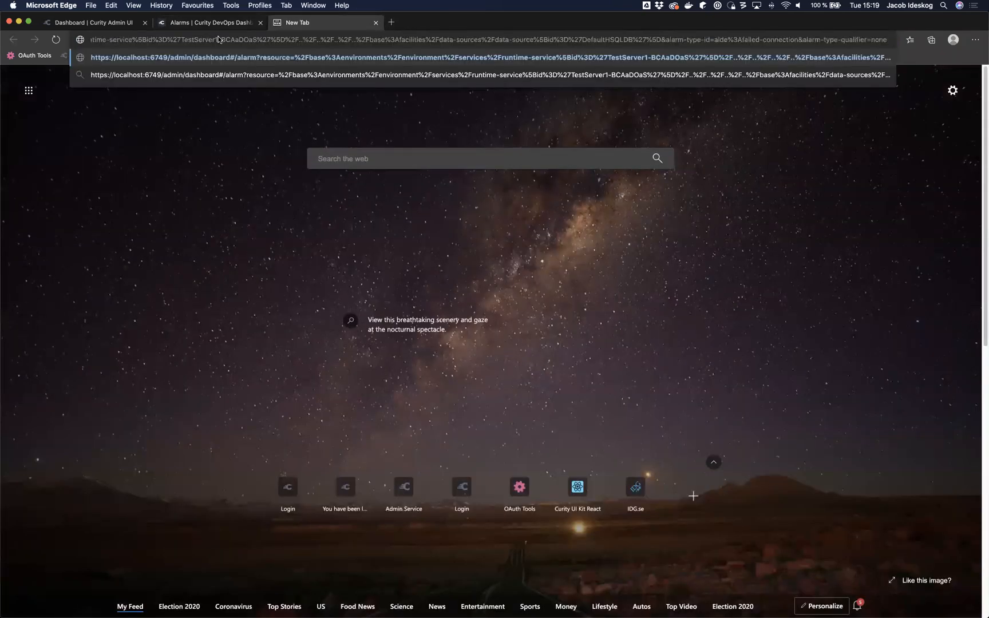
{"action": "key", "text": "Return"}
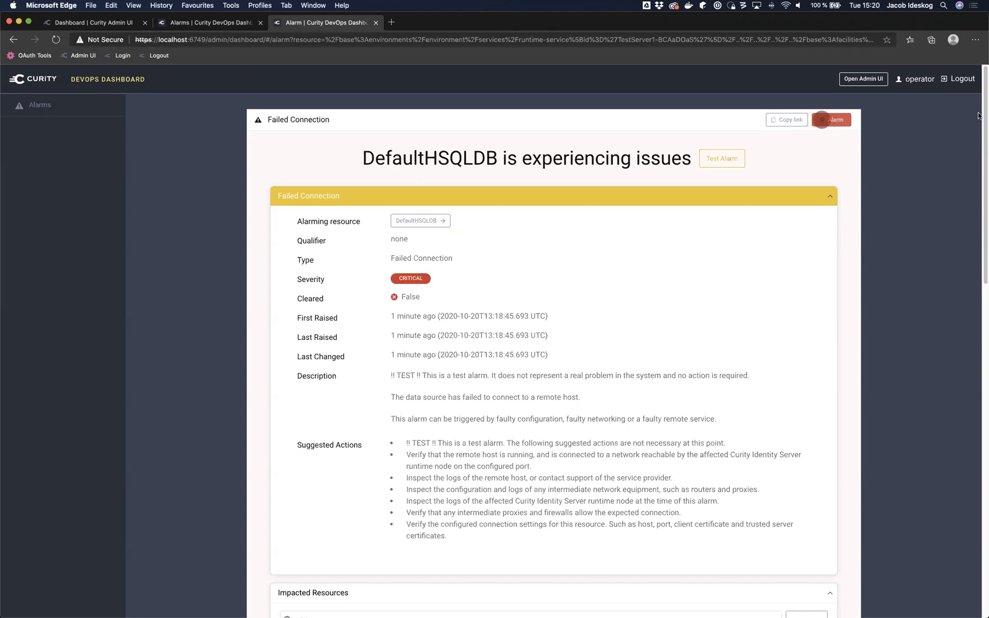
{"action": "left_click", "coordinate": [960, 80]}
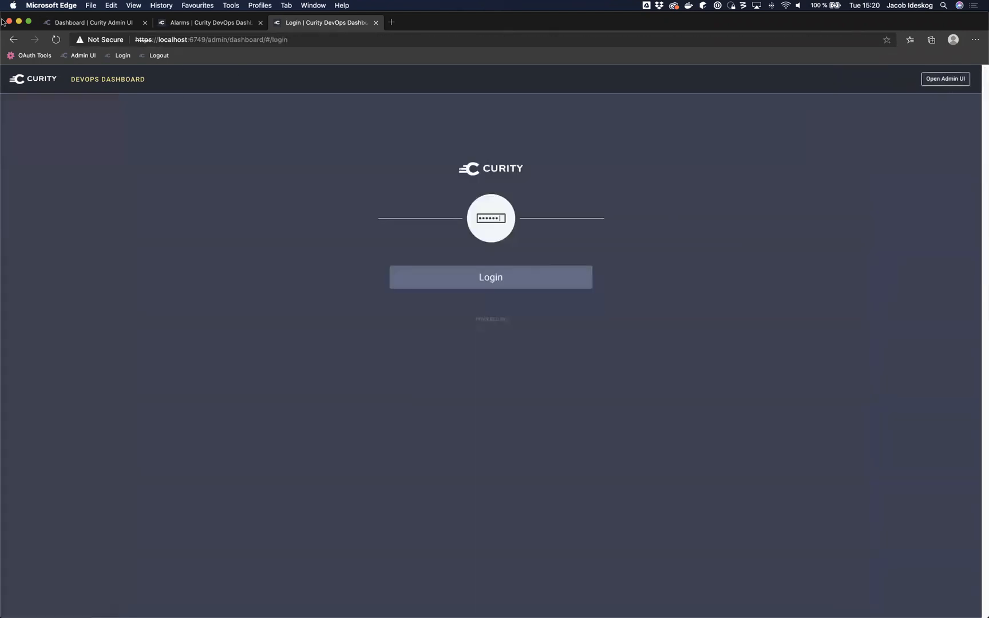
{"action": "left_click", "coordinate": [97, 25]}
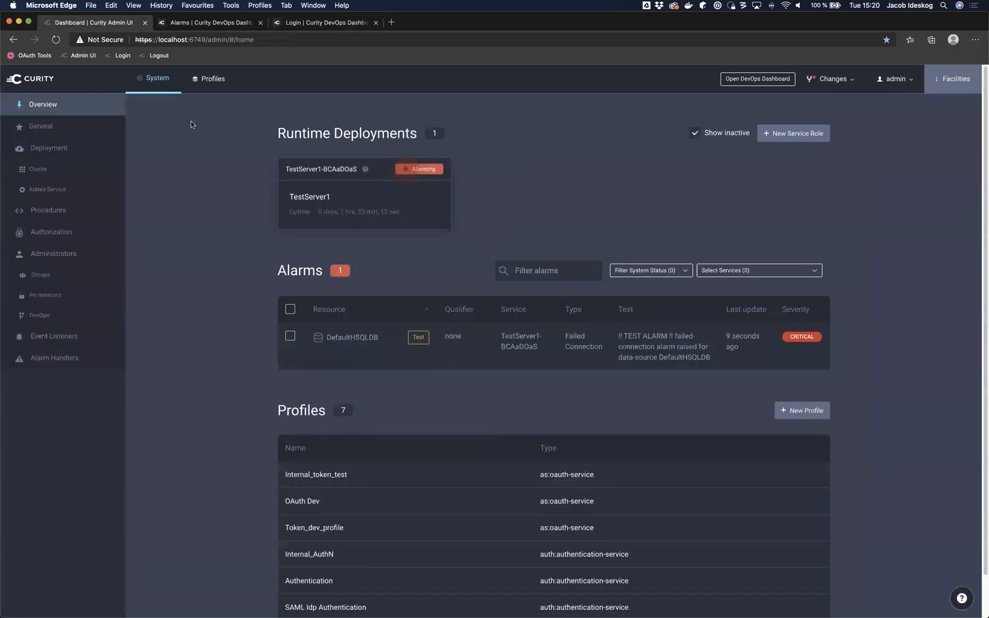
{"action": "left_click", "coordinate": [80, 316]}
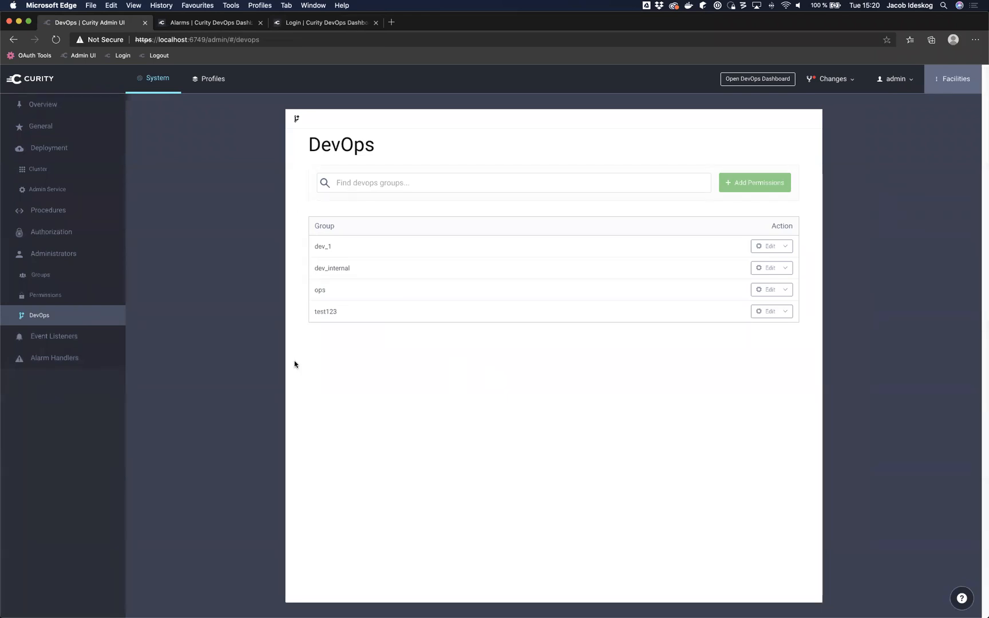
{"action": "left_click", "coordinate": [53, 254]}
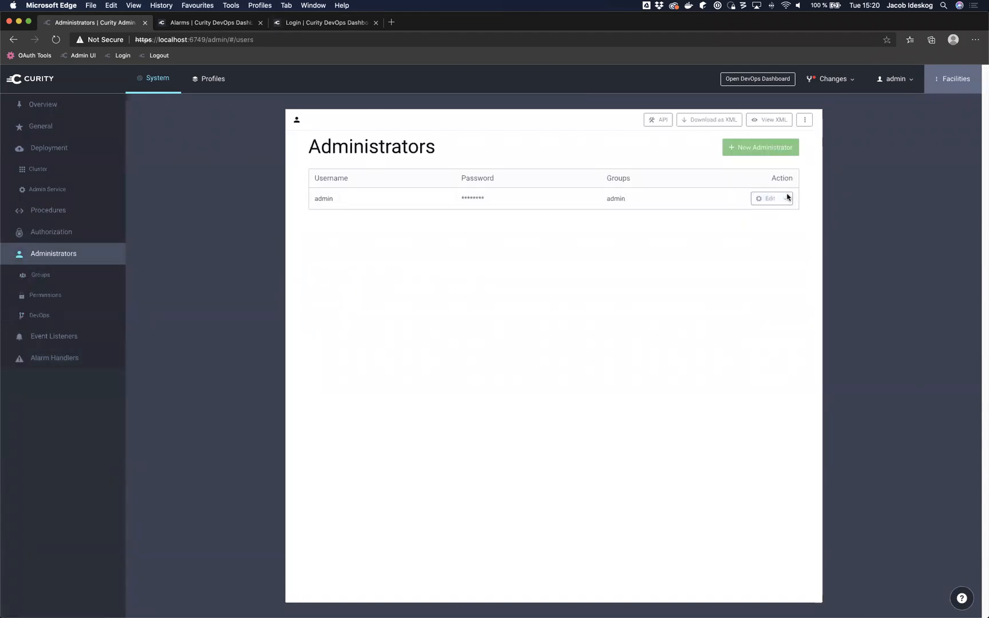
{"action": "left_click", "coordinate": [210, 22]}
{"action": "left_click", "coordinate": [292, 22]}
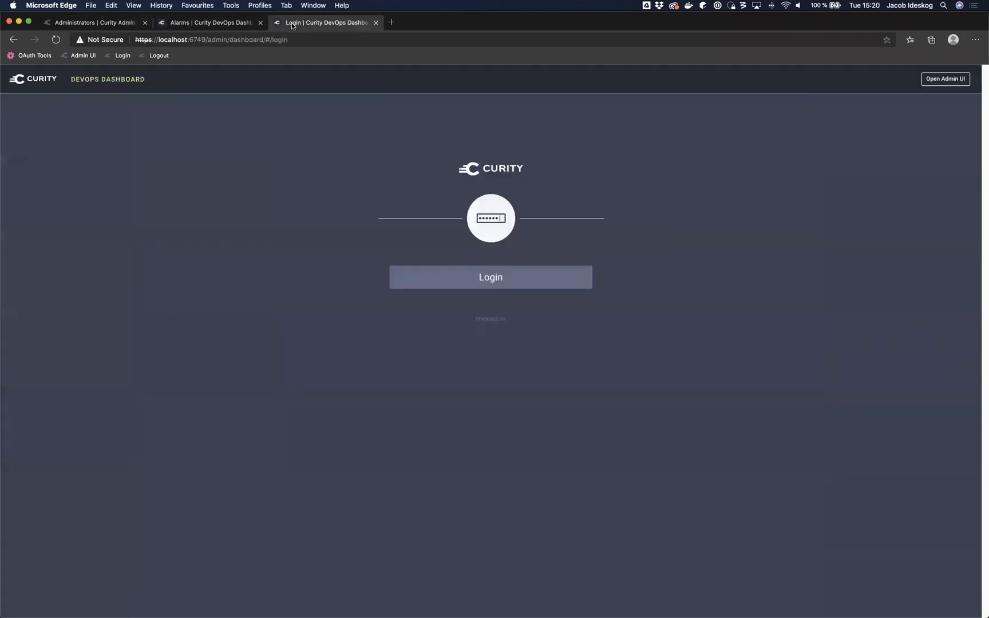
Step: Sign in as admin and switch from token_dev_profile to the oauth-dev profile
{"action": "left_click", "coordinate": [506, 270]}
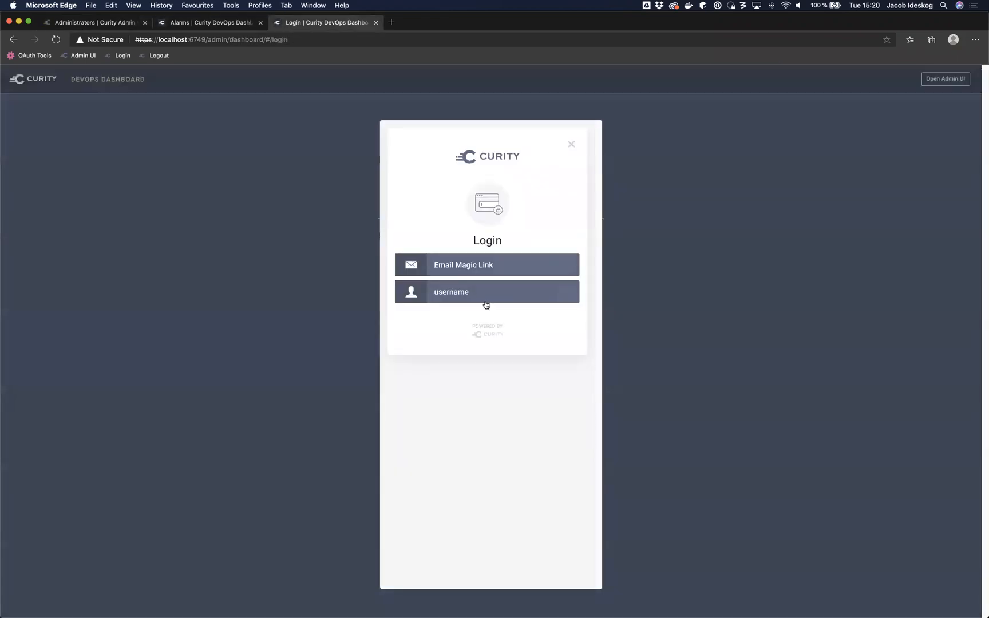
{"action": "left_click", "coordinate": [488, 304]}
{"action": "double_click", "coordinate": [462, 273]}
{"action": "type", "text": "admin"}
{"action": "left_click", "coordinate": [484, 305]}
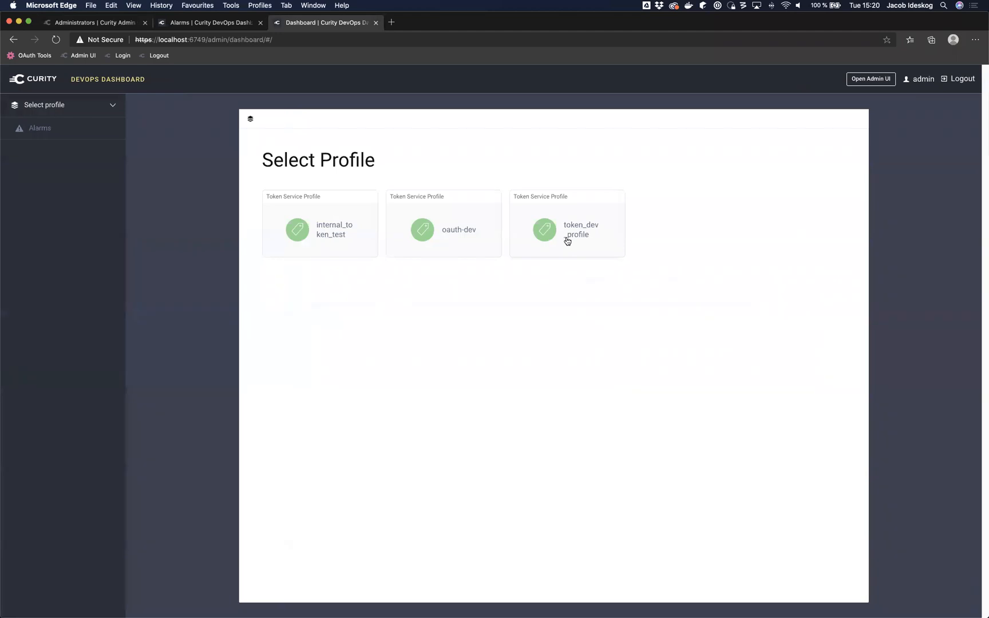
{"action": "left_click", "coordinate": [567, 241]}
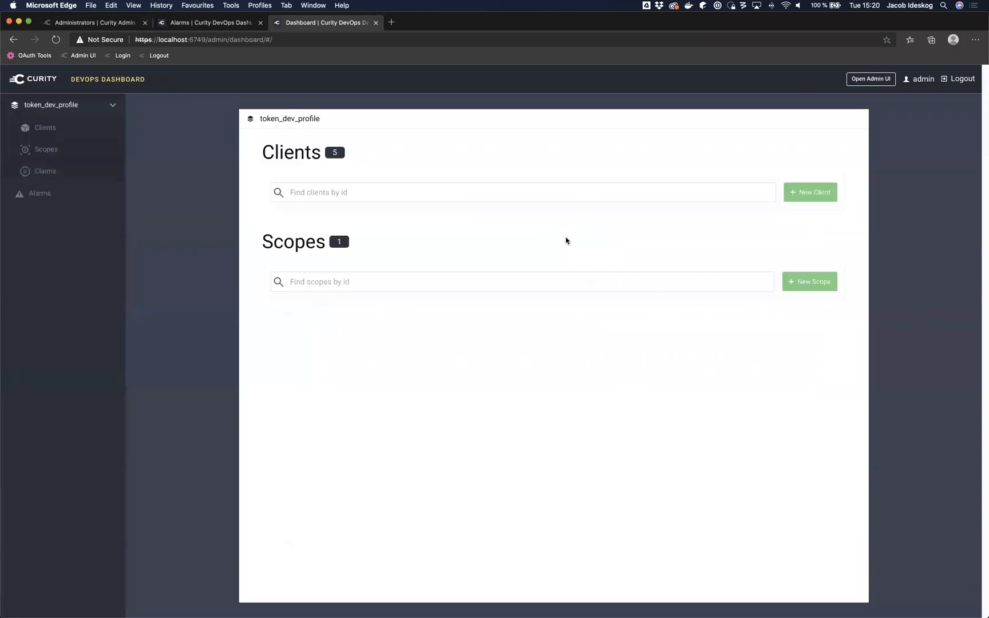
{"action": "left_click", "coordinate": [72, 107]}
{"action": "left_click", "coordinate": [67, 150]}
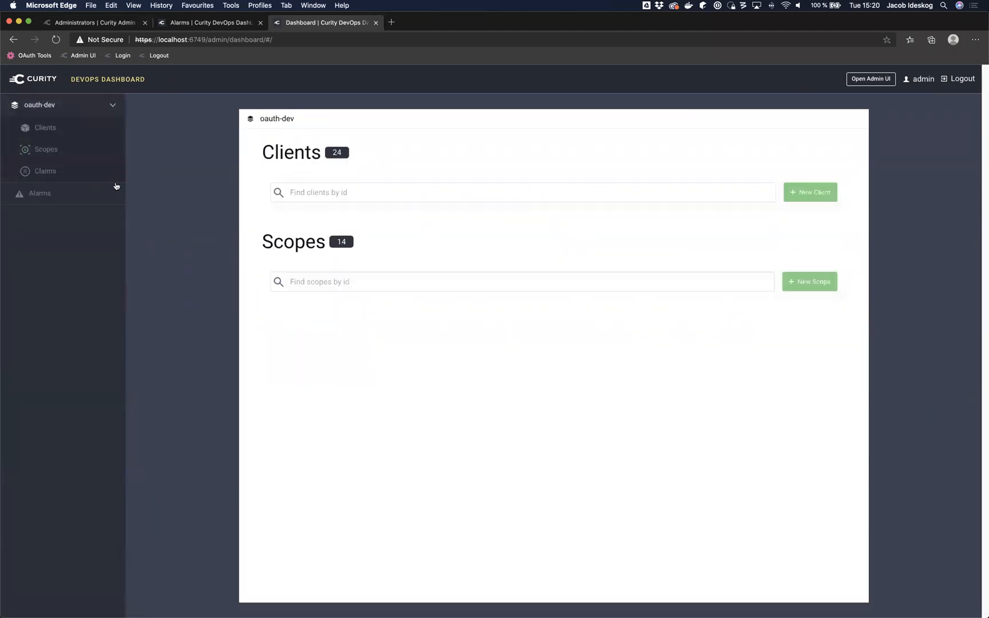
Step: Browse the oauth-dev Clients list, from assisted-token-example to public_client
{"action": "left_click", "coordinate": [68, 133]}
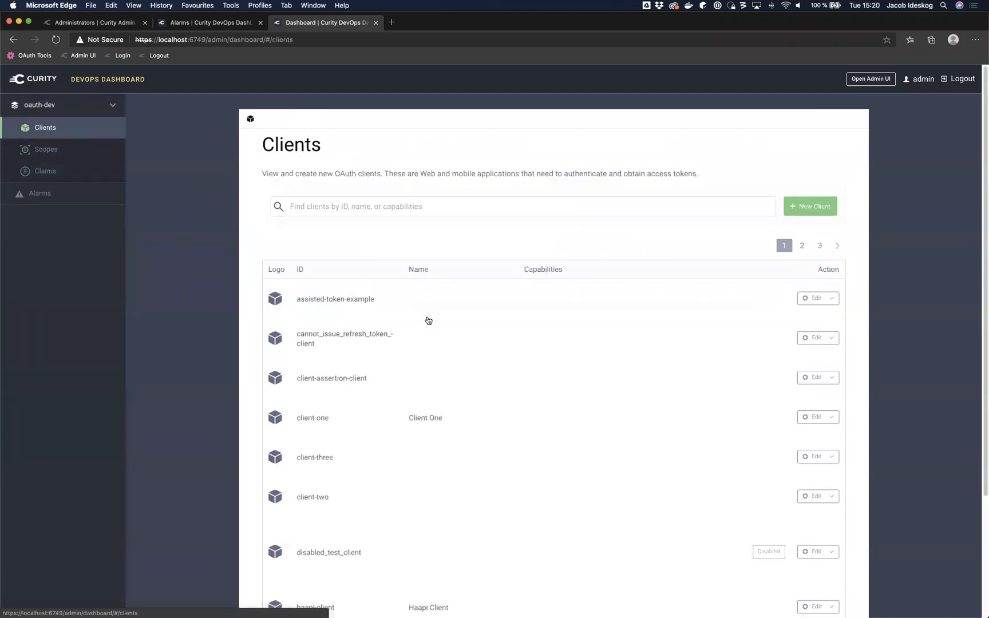
{"action": "scroll", "coordinate": [427, 320], "scroll_direction": "down", "scroll_amount": 5}
{"action": "scroll", "coordinate": [428, 320], "scroll_direction": "up", "scroll_amount": 3}
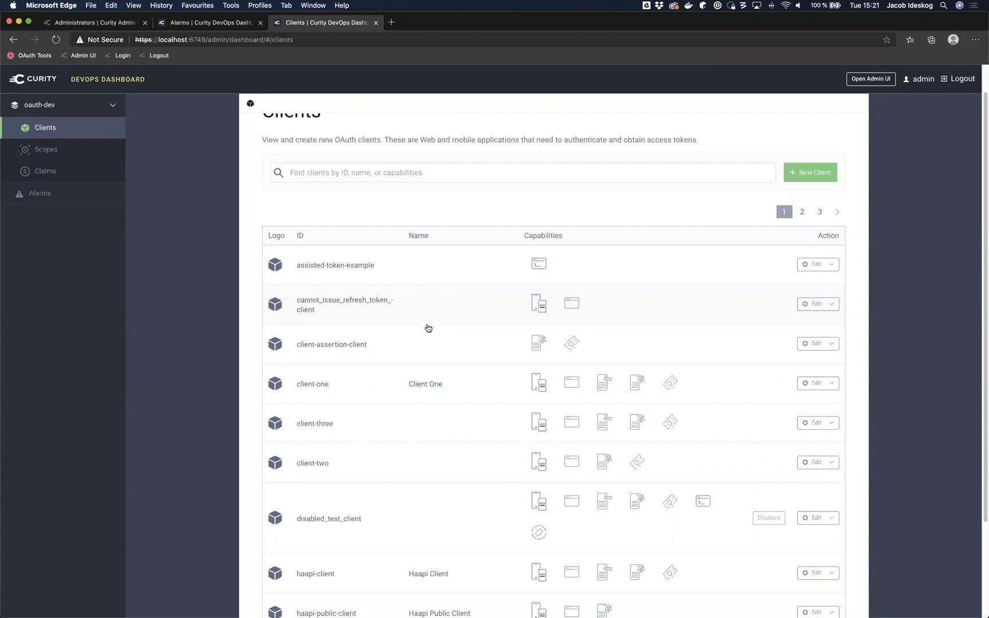
{"action": "scroll", "coordinate": [432, 408], "scroll_direction": "down", "scroll_amount": 3}
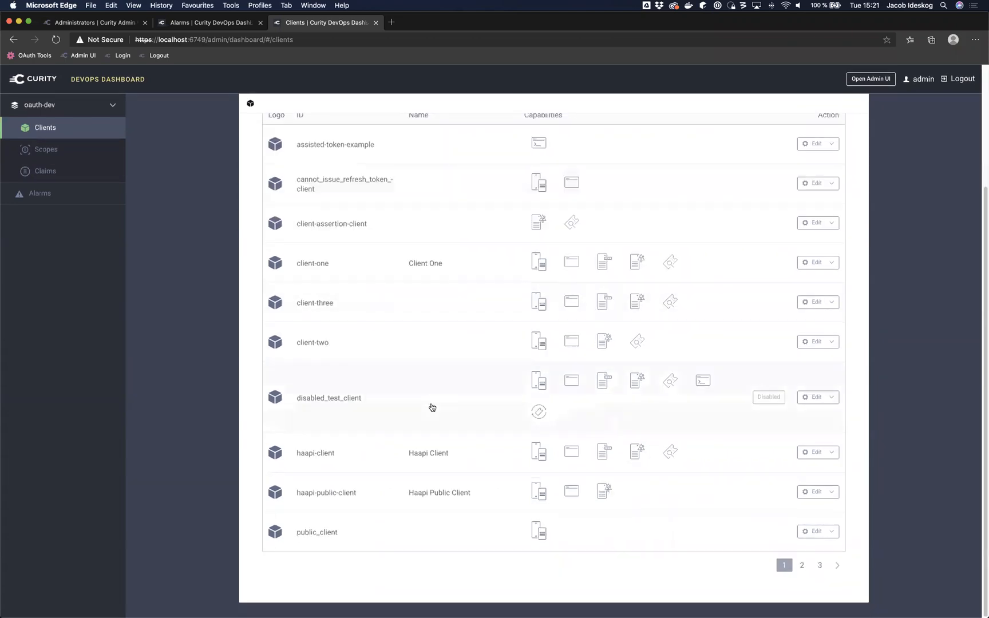
{"action": "scroll", "coordinate": [432, 407], "scroll_direction": "up", "scroll_amount": 3}
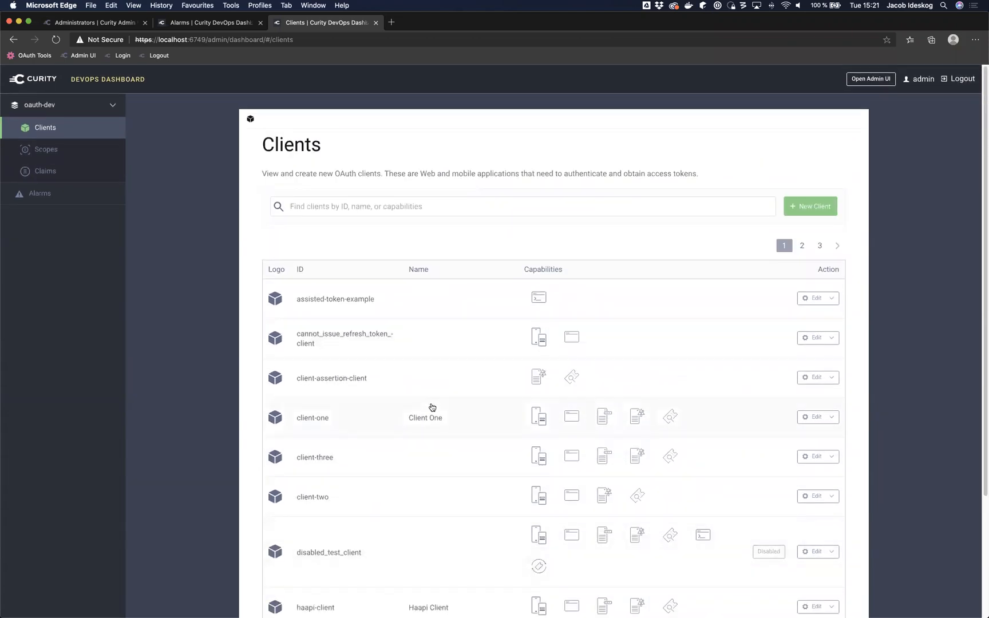